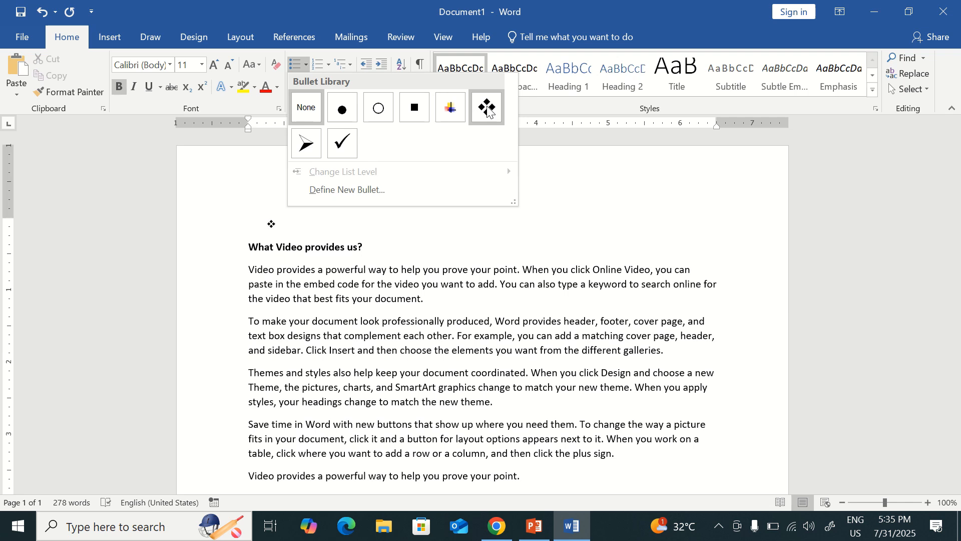
Step: Enter the line BRIGHTEN SKILLS above the heading "What Video provides us?" and start a new line below it
click(254, 215)
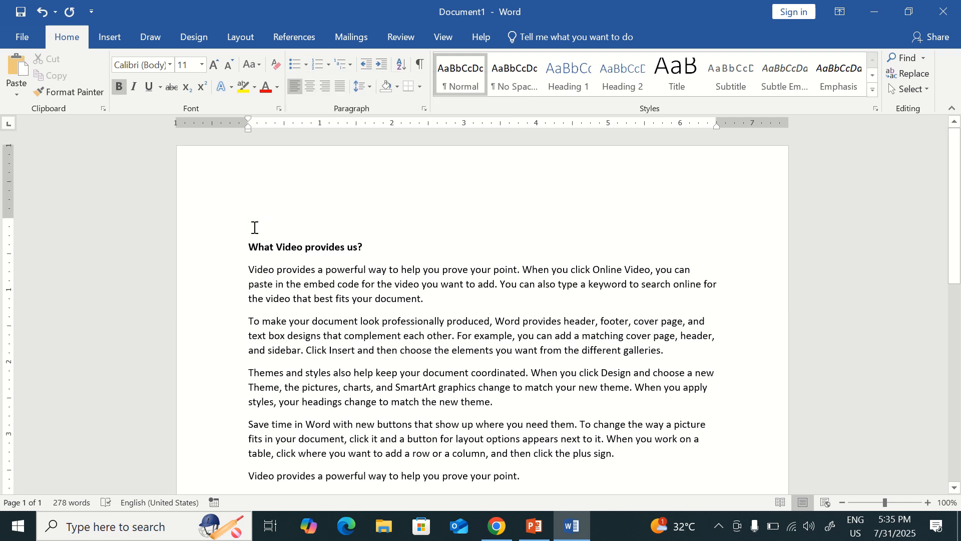
text(bR)
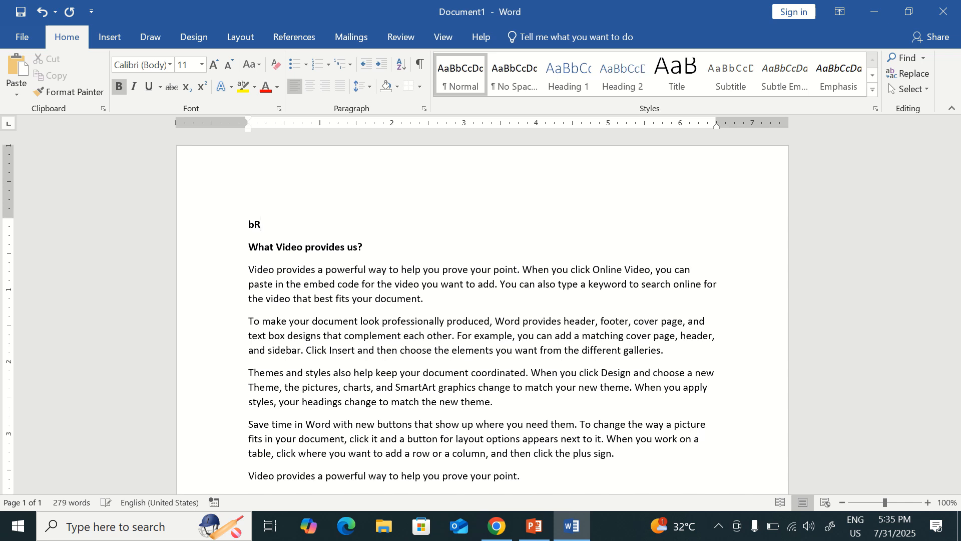
text(bRIFHTE)
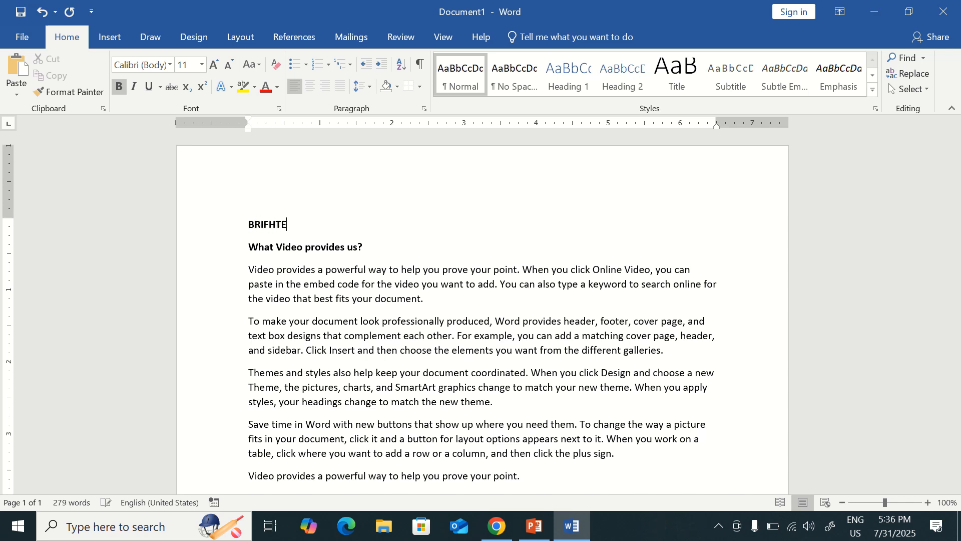
key(BackSpace)
key(BackSpace)
key(BackSpace)
key(BackSpace)
text(GHTEN SKILLS)
key(Return)
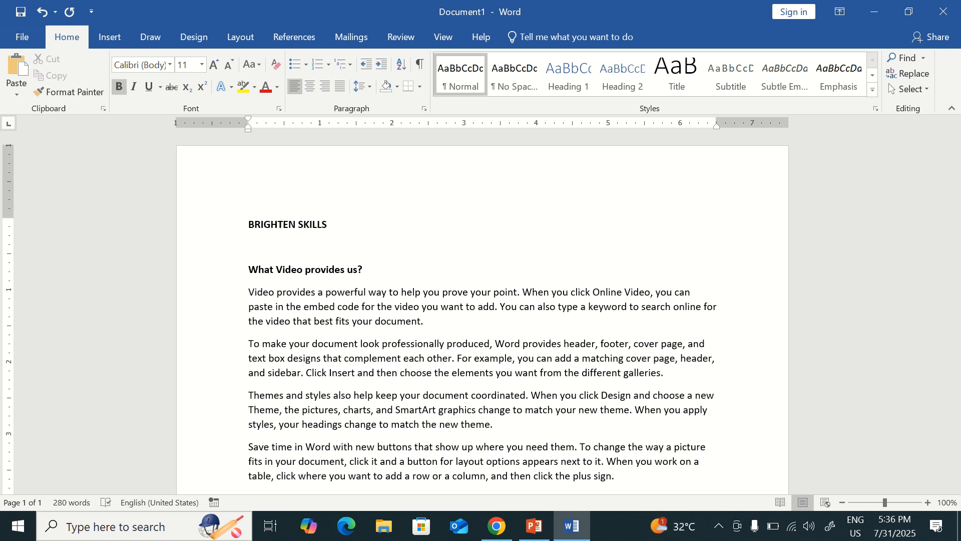
Step: Add the lines HYDERABAD, YOUTUBE and GOOGLE below BRIGHTEN SKILLS
text(HYDERABAD)
key(Return)
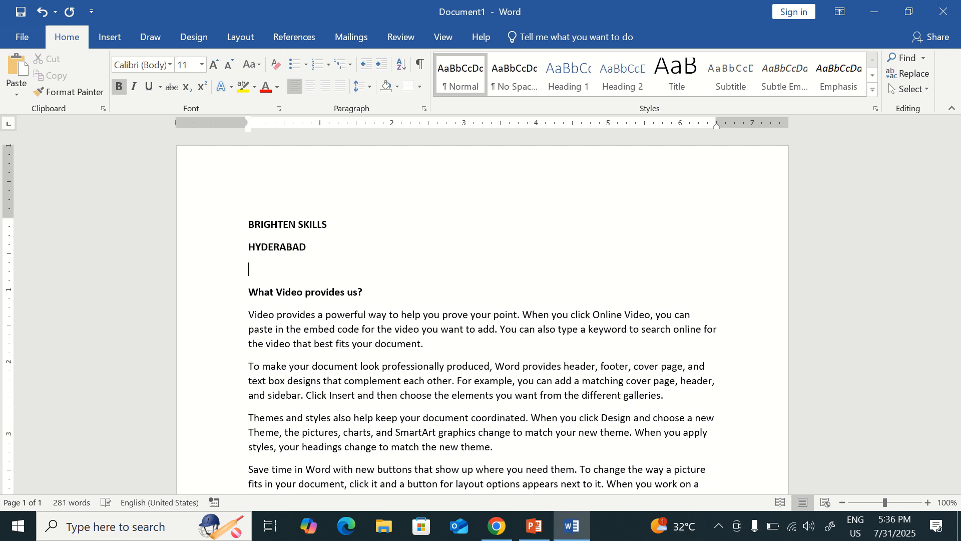
text(YOUTUBE)
key(Return)
text(G)
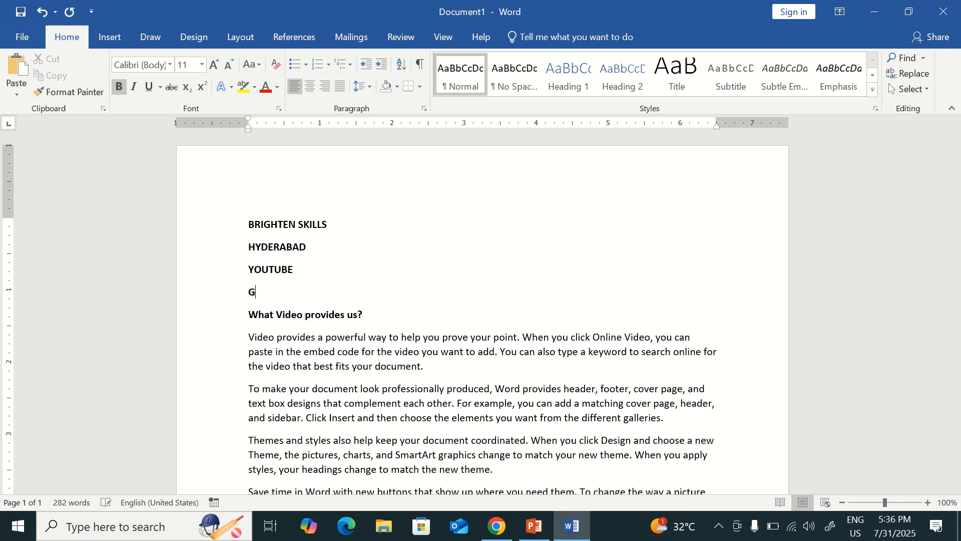
text(OOGLE)
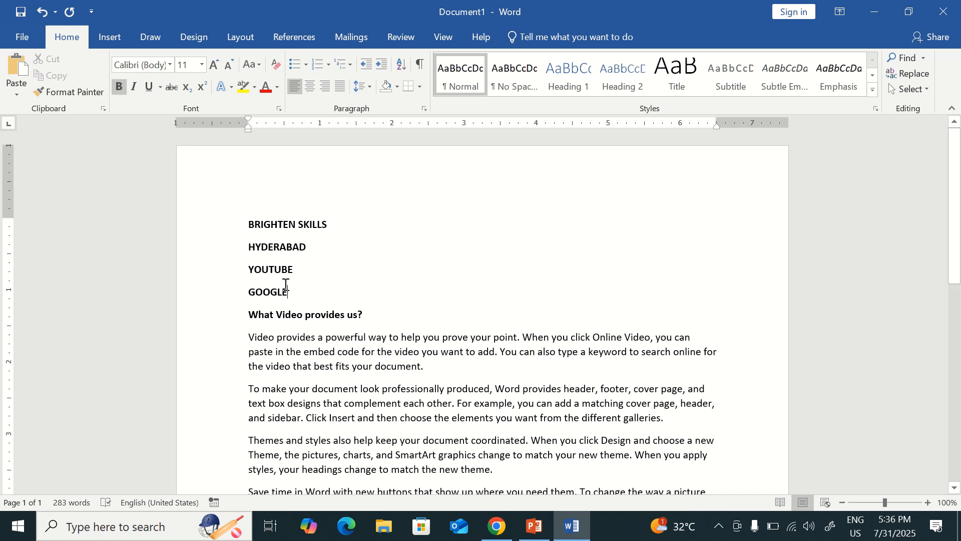
Step: Format the four lines from BRIGHTEN SKILLS to GOOGLE as a bulleted list with check mark bullets
drag(246, 226, 293, 302)
click(306, 64)
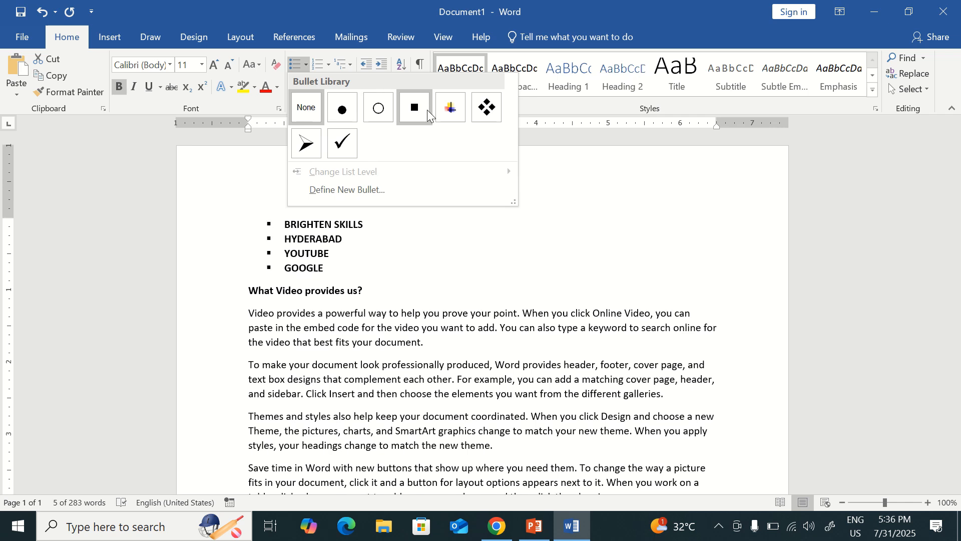
click(334, 142)
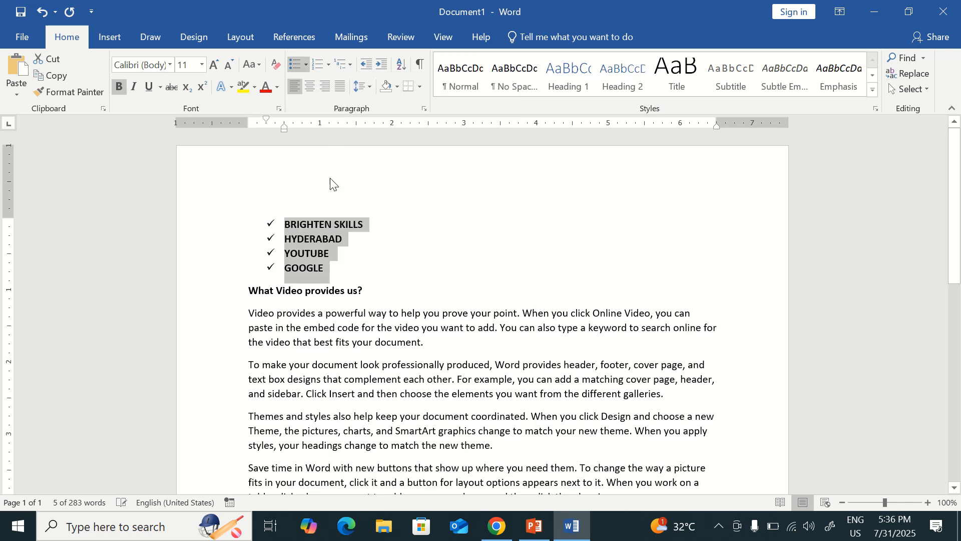
click(298, 224)
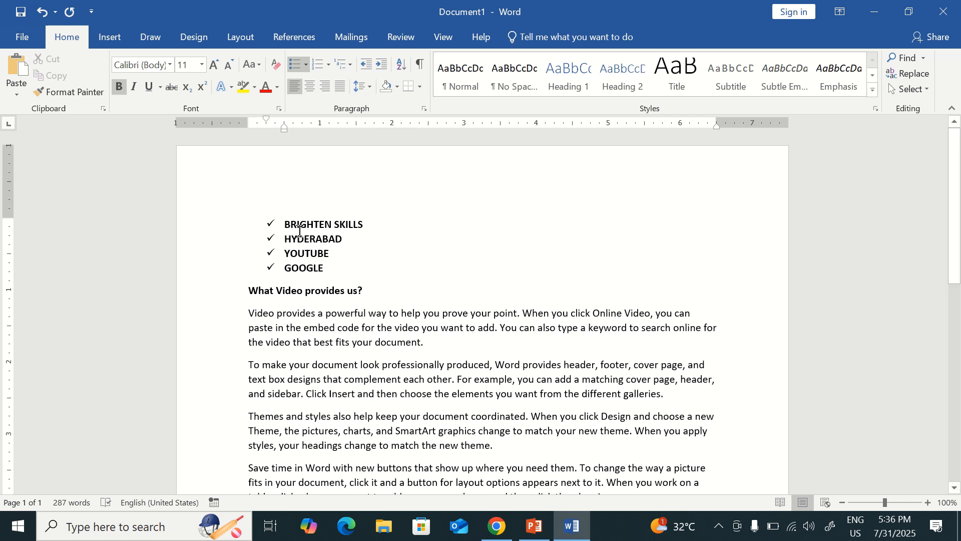
Step: Change the four-line list to 1. 2. 3. numbering and check each numbered item
drag(299, 230, 329, 266)
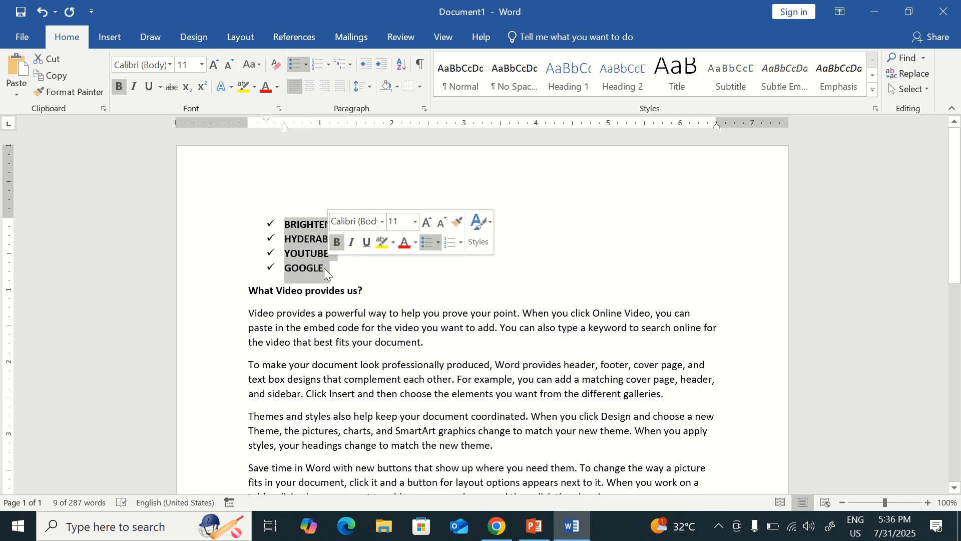
click(328, 65)
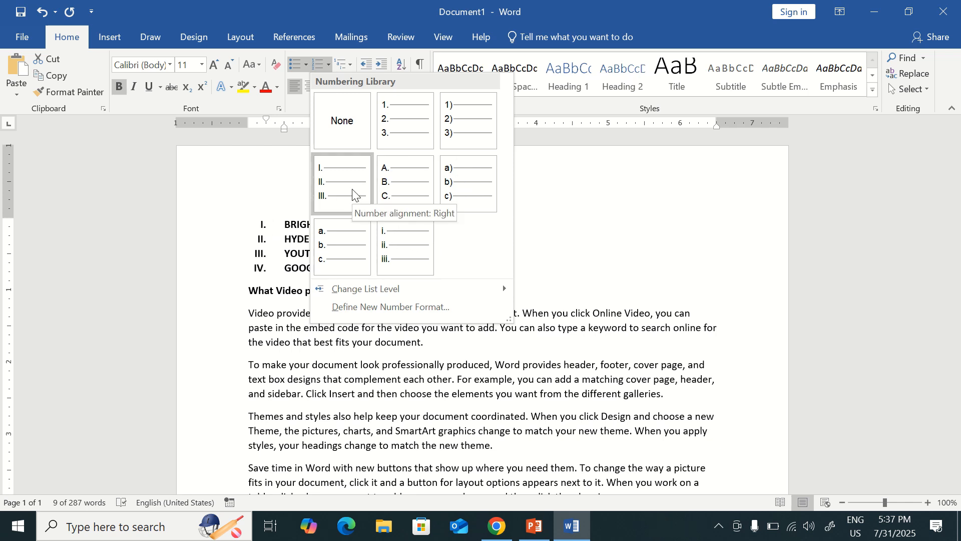
click(412, 128)
click(284, 224)
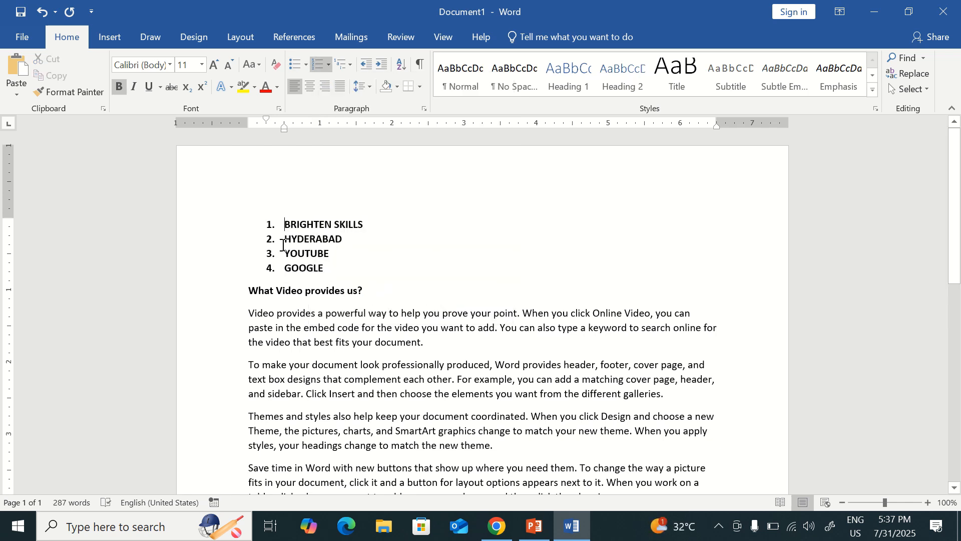
click(285, 240)
click(287, 255)
click(287, 271)
Step: Switch the numbering of the four list items to the A. B. C. format
drag(328, 270, 279, 245)
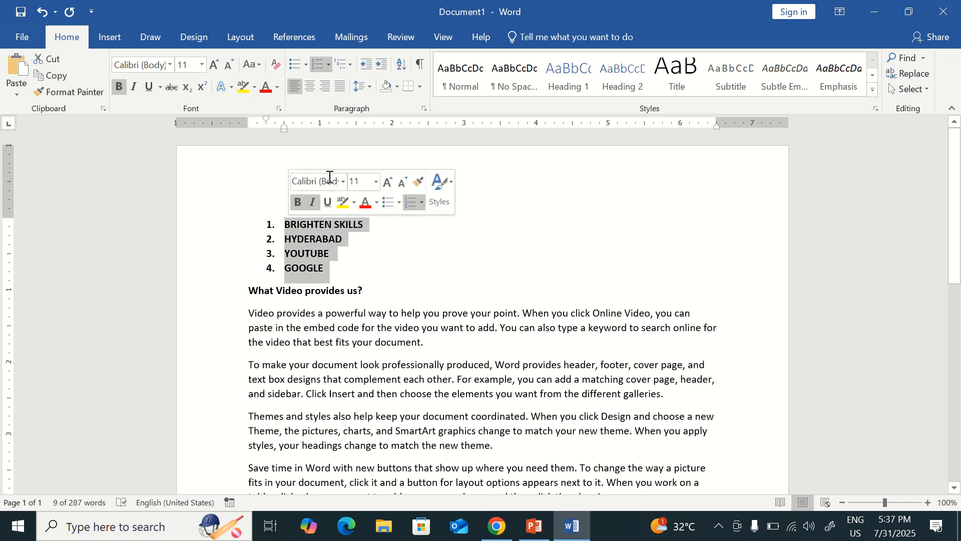
click(328, 65)
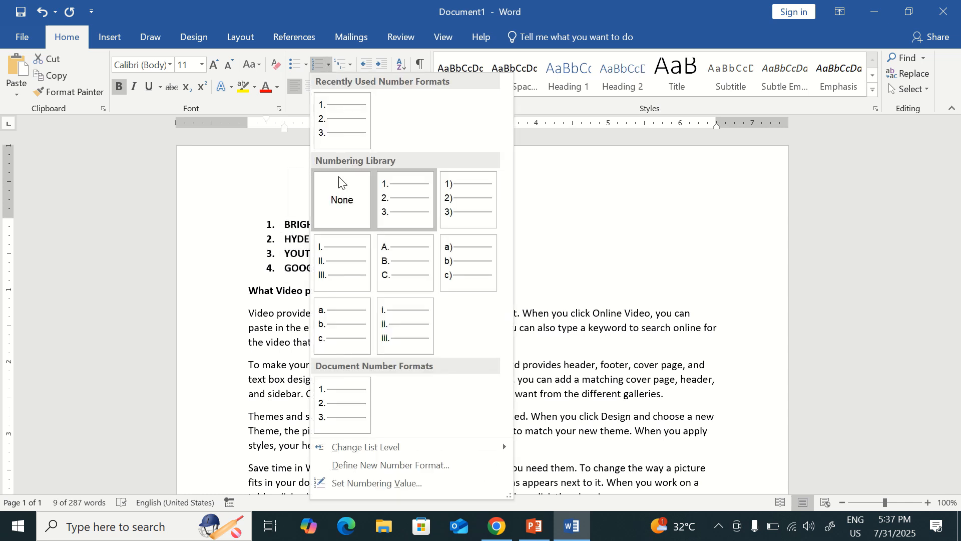
click(395, 261)
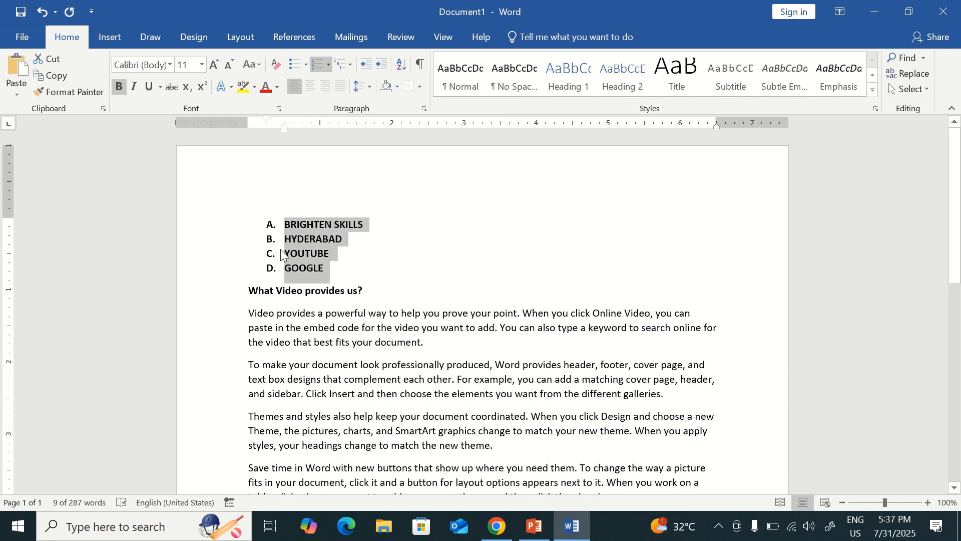
Step: Apply arrow bullets to the four items from BRIGHTEN SKILLS to GOOGLE
click(304, 61)
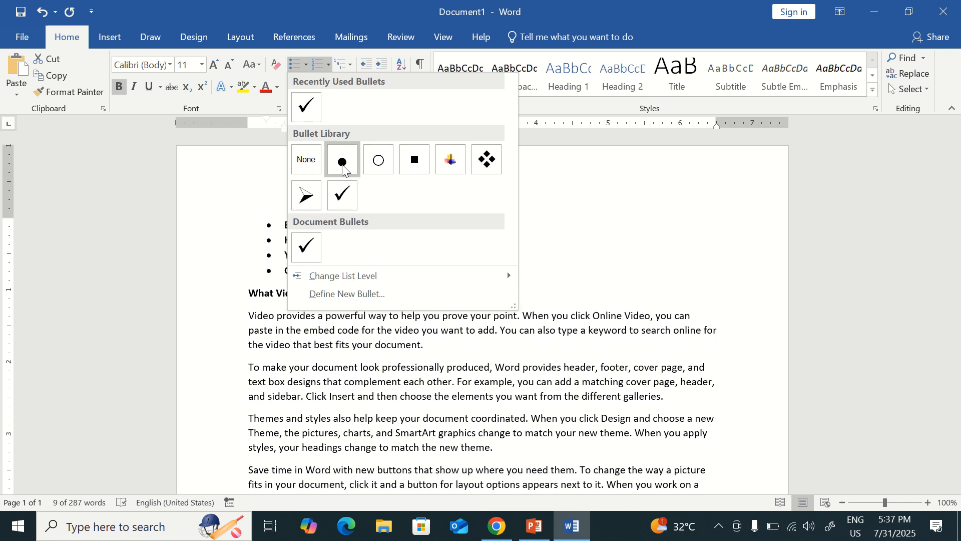
click(306, 193)
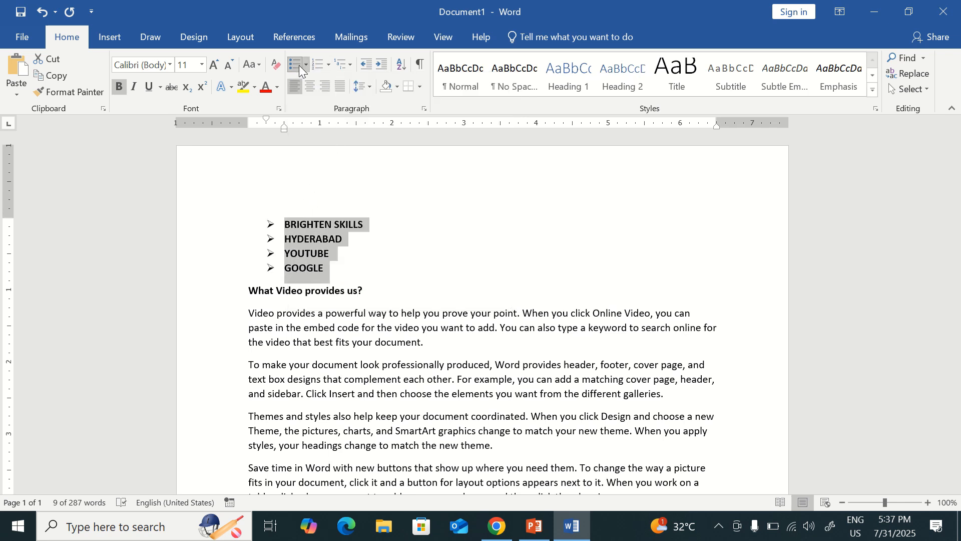
click(288, 222)
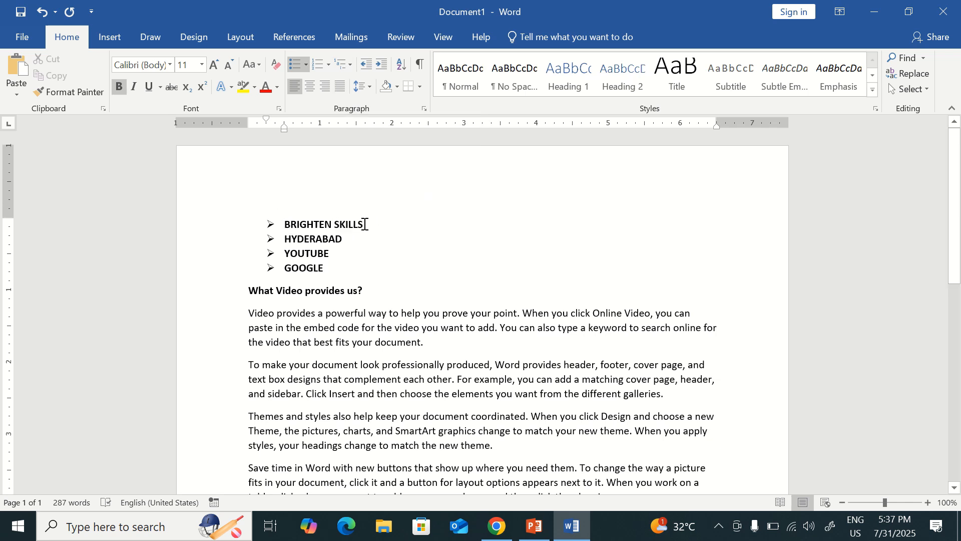
drag(285, 224, 311, 251)
click(352, 284)
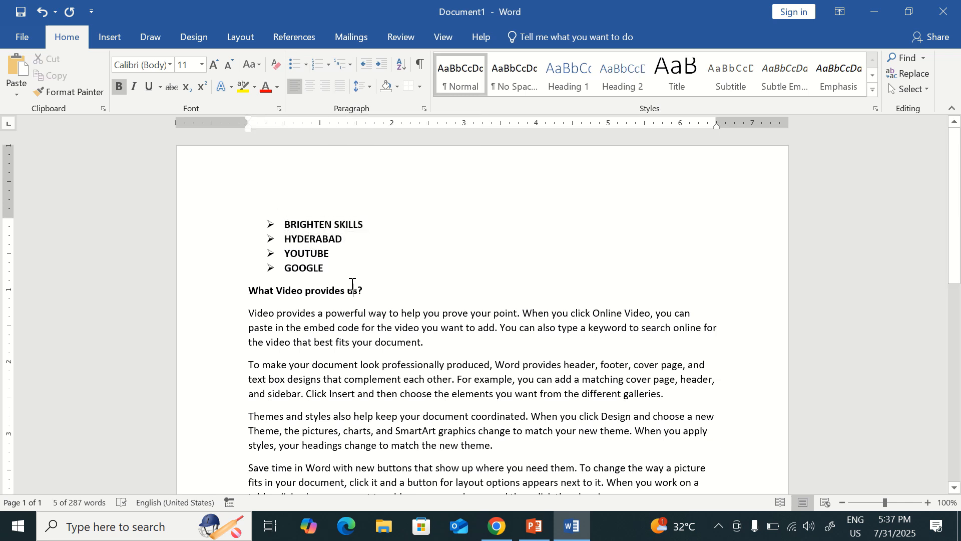
Step: Number the heading "What Video provides us?" in the 1. 2. 3. format and add an empty item below it
click(249, 292)
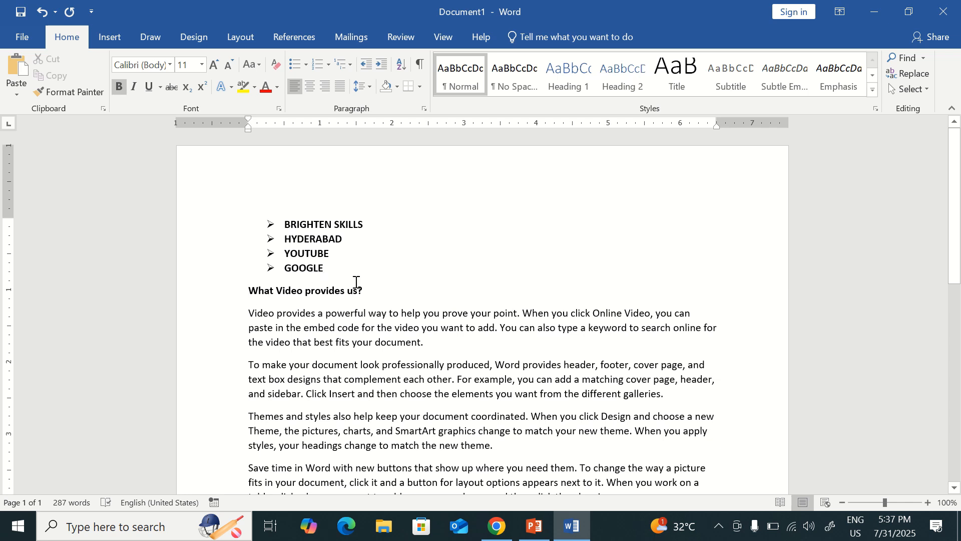
click(327, 63)
click(398, 137)
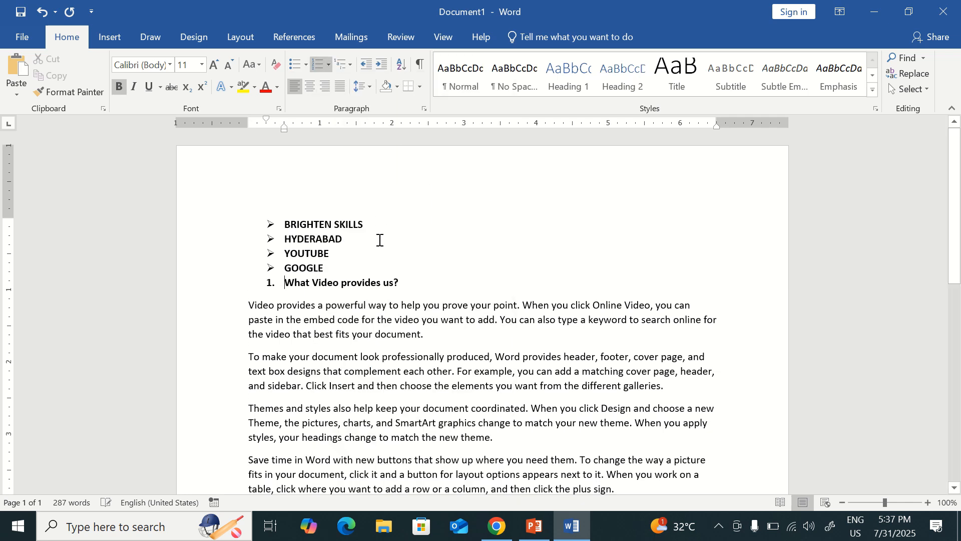
click(414, 282)
key(Return)
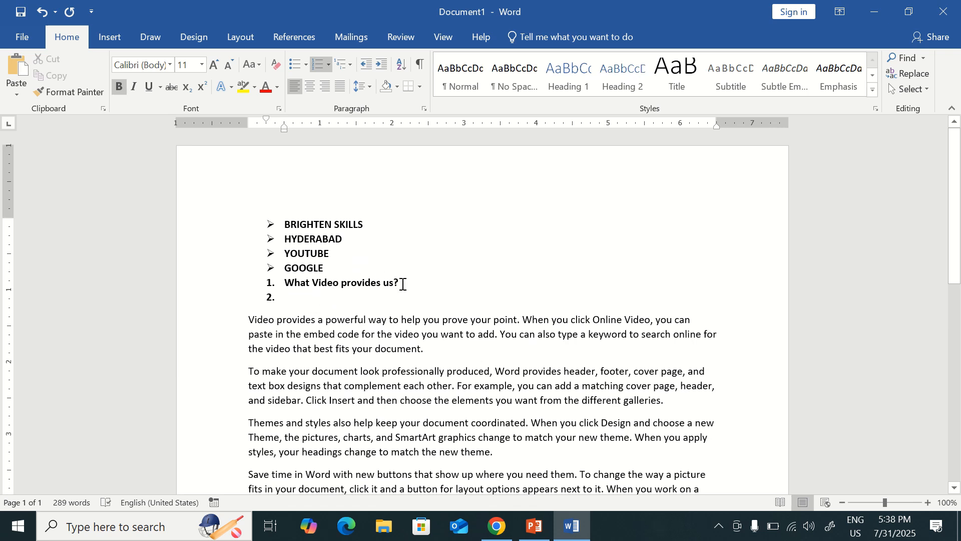
drag(400, 282, 287, 283)
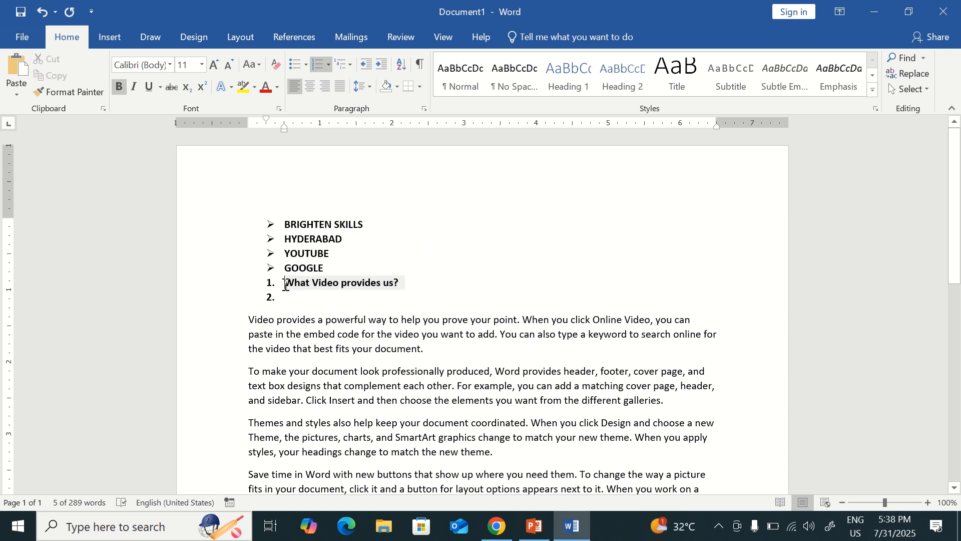
click(287, 283)
drag(399, 283, 285, 283)
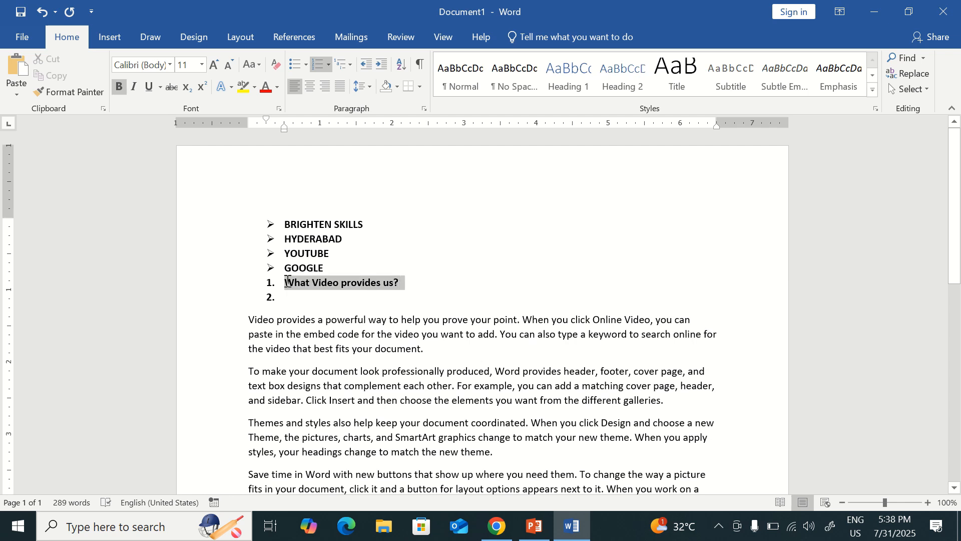
Step: Change the empty item 2 below the numbered heading to list Level 2 (a.)
click(346, 299)
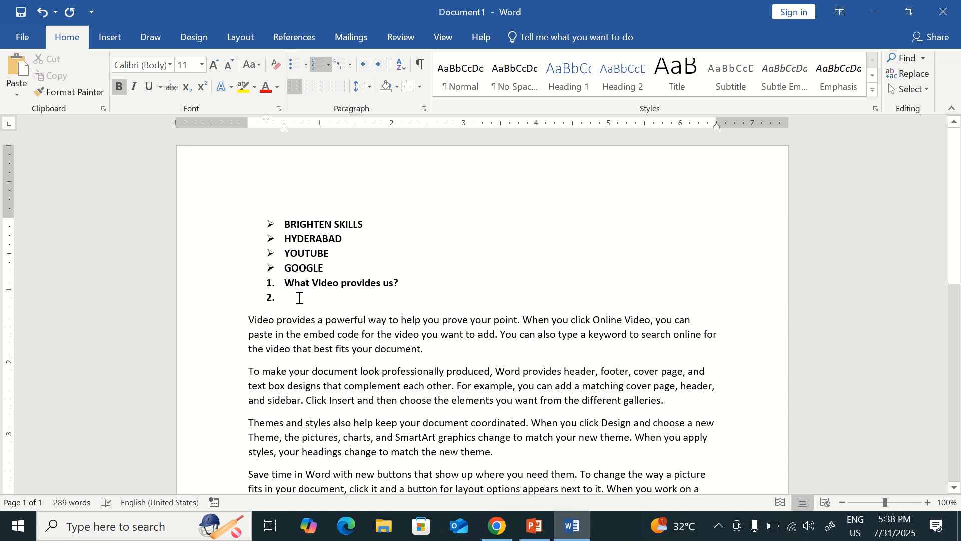
click(353, 64)
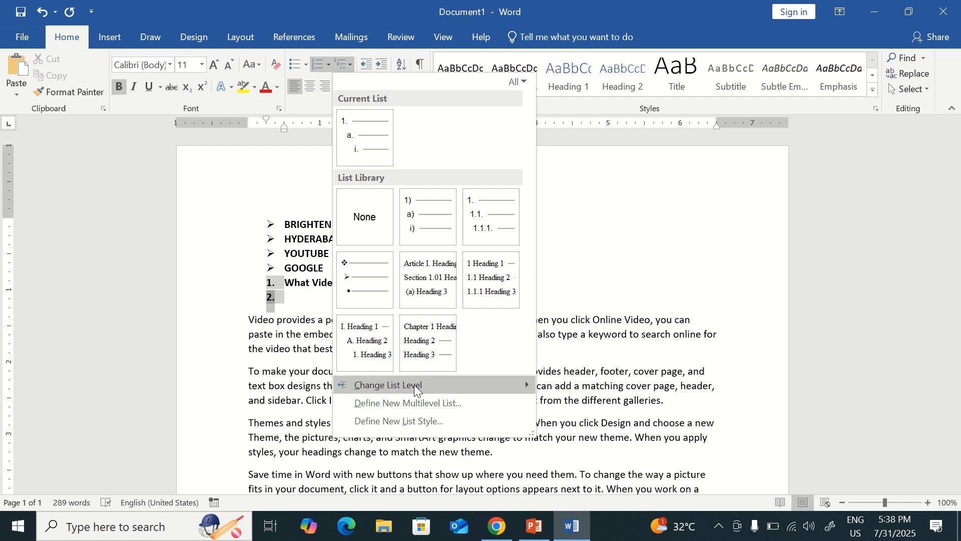
mouse_move(415, 385)
mouse_move(449, 229)
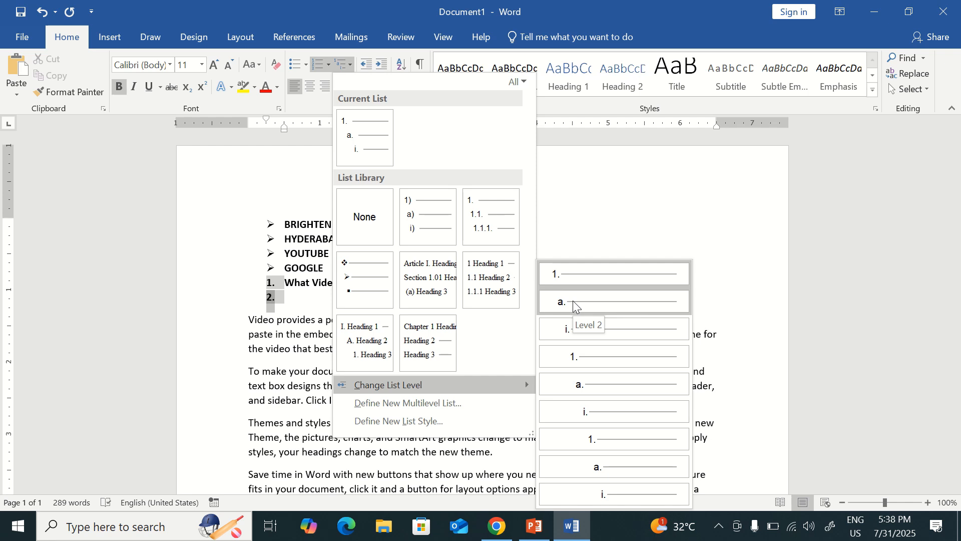
click(573, 301)
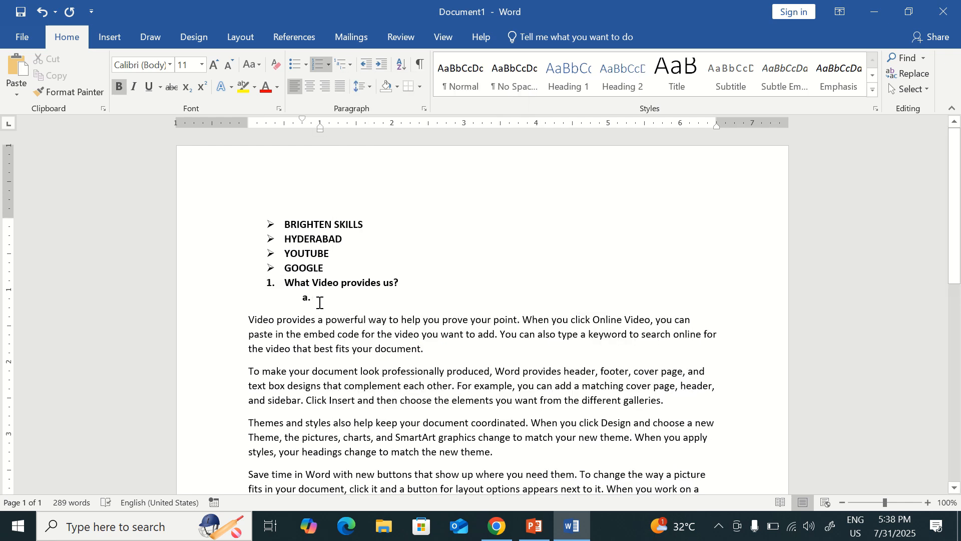
text(GDFHDHDF)
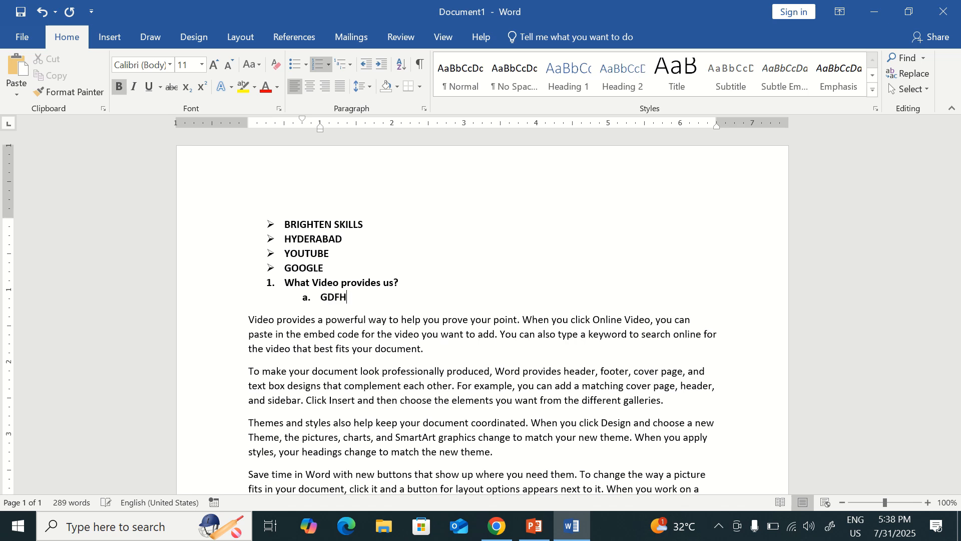
key(BackSpace)
key(BackSpace)
key(BackSpace)
key(BackSpace)
key(BackSpace)
key(BackSpace)
key(BackSpace)
key(BackSpace)
Step: Enter the sub-items Imgaes, Photos, Gif and jpeg under the numbered heading "What Video provides us?"
text(iMGAES)
key(Return)
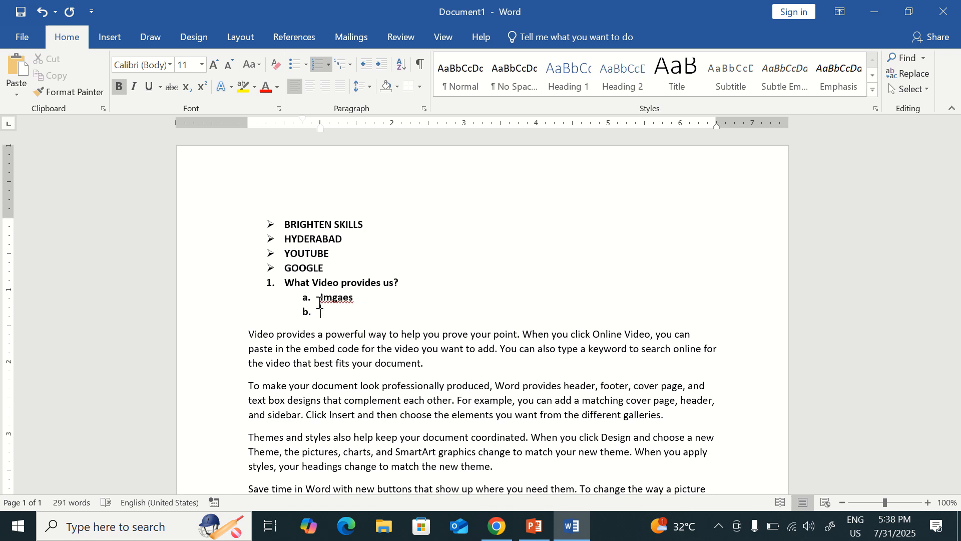
text(photos)
key(Return)
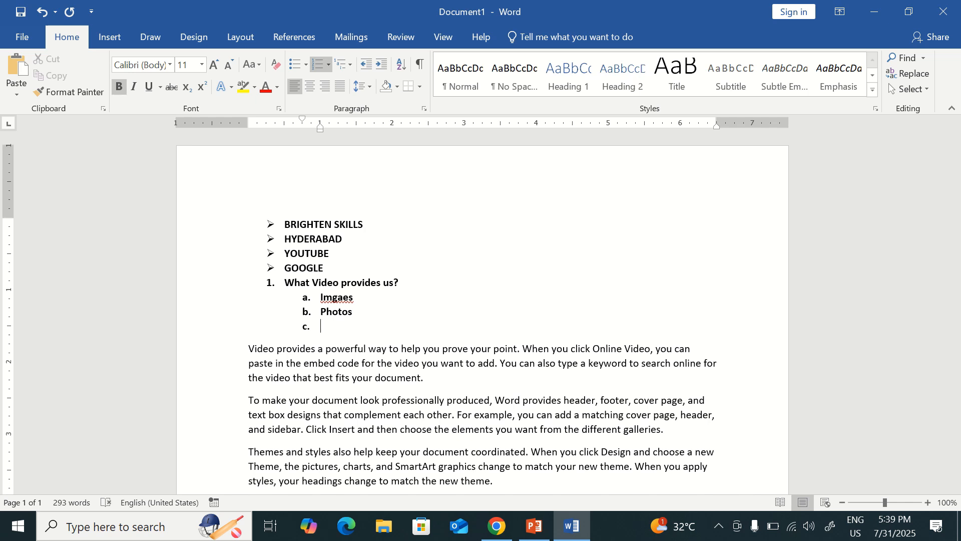
text(gif)
key(Return)
text(jpeg)
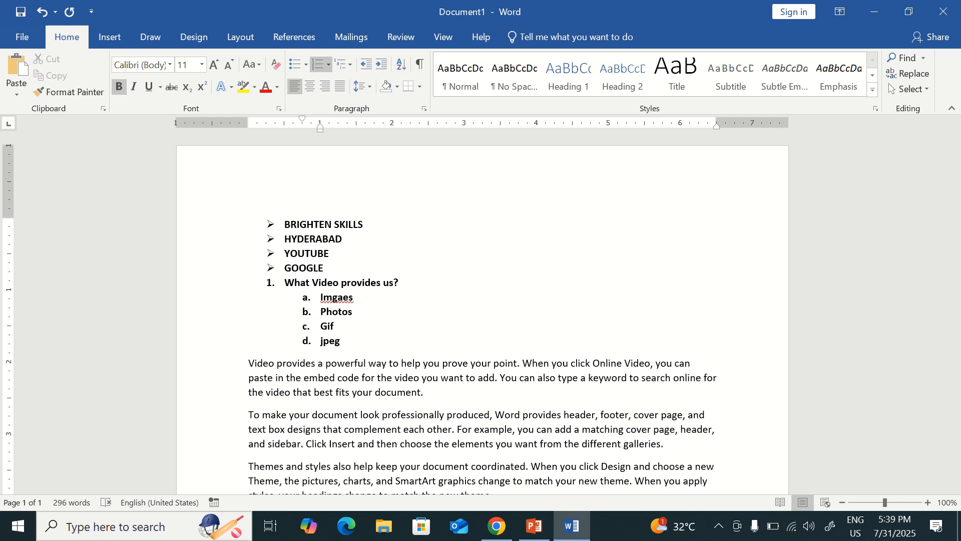
Step: Add an empty item below Jpeg and change it to list Level 1 (1.)
key(Return)
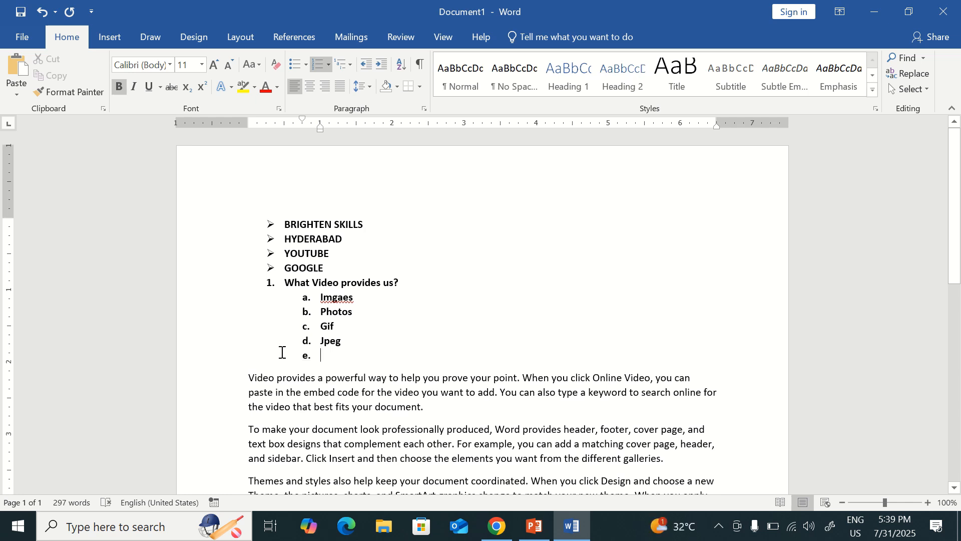
click(352, 65)
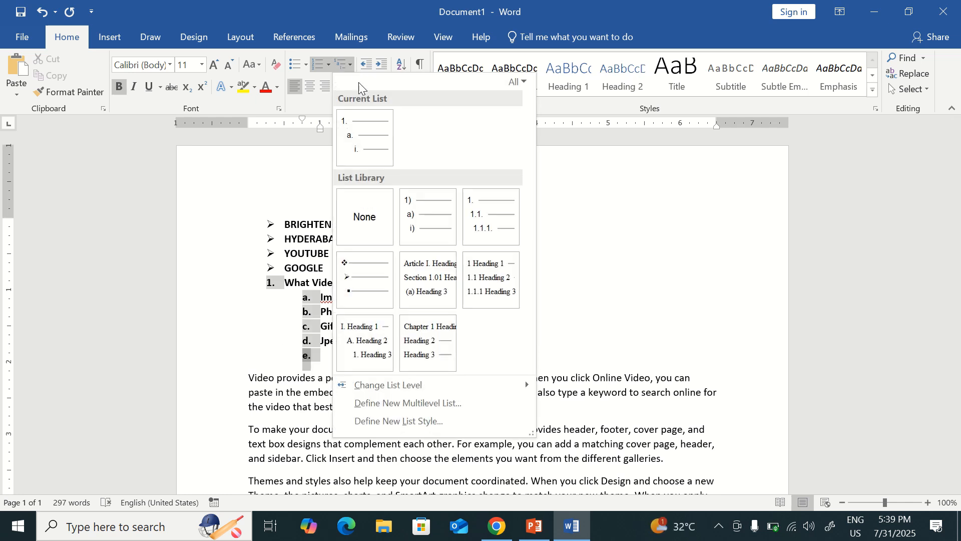
mouse_move(477, 385)
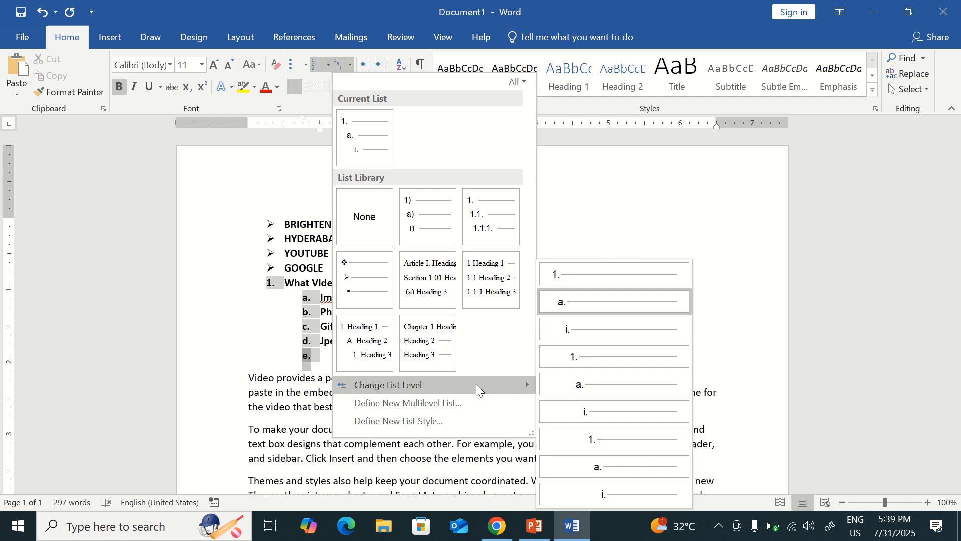
click(566, 275)
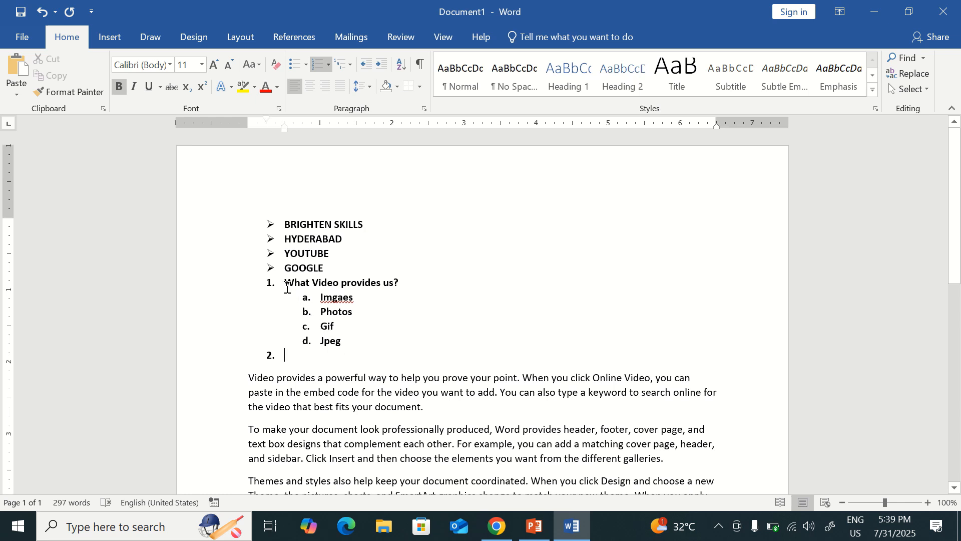
Step: Insert an item below Imgaes, change it to list Level 3 (i.) and enter the text fgdfhfgh
click(318, 297)
key(Return)
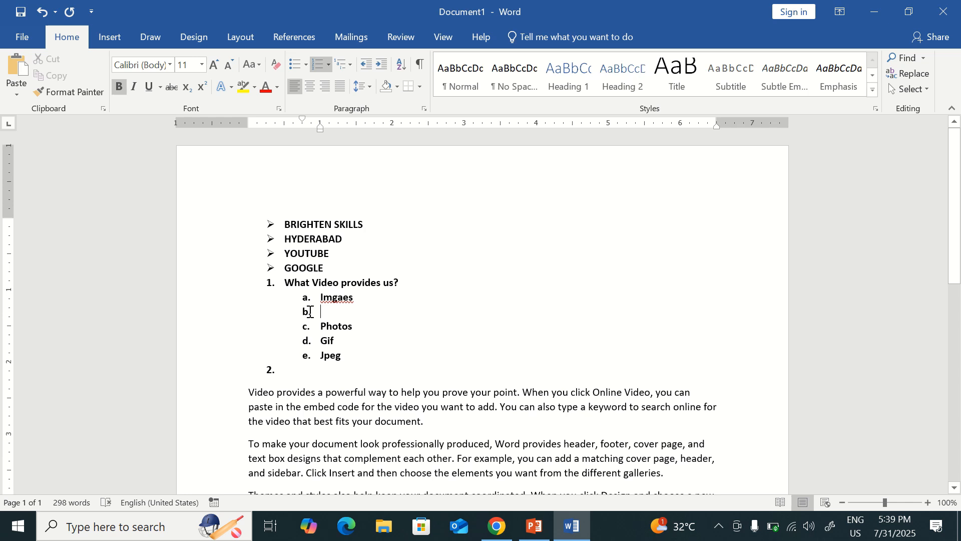
click(350, 64)
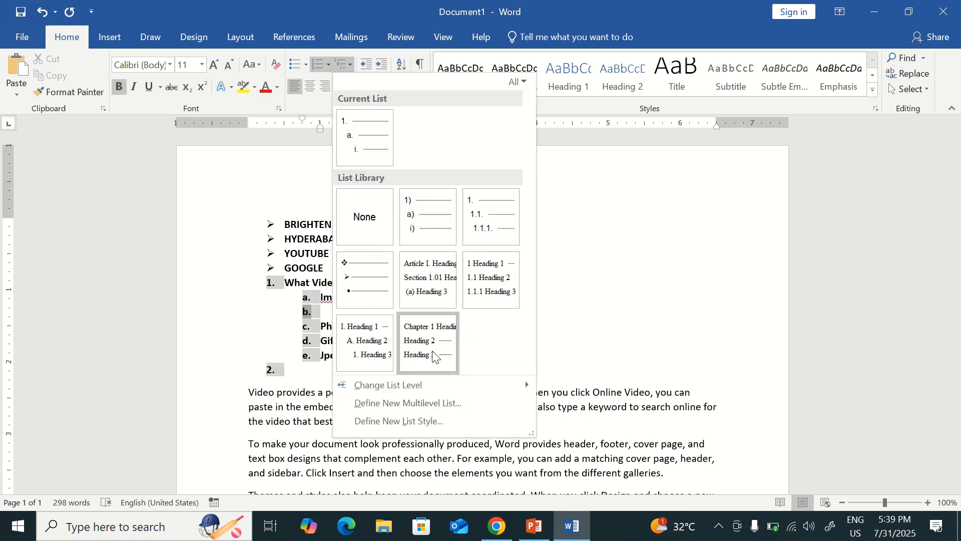
mouse_move(454, 383)
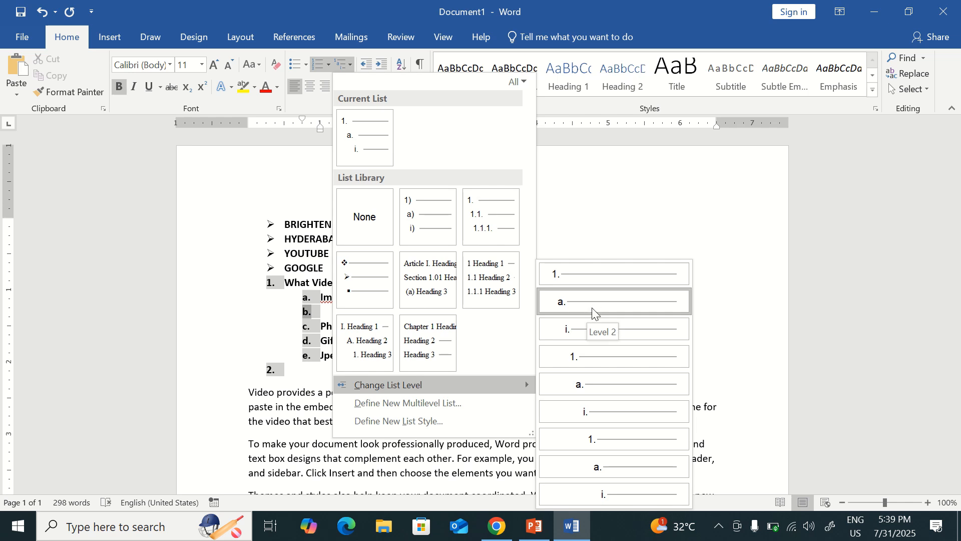
click(608, 329)
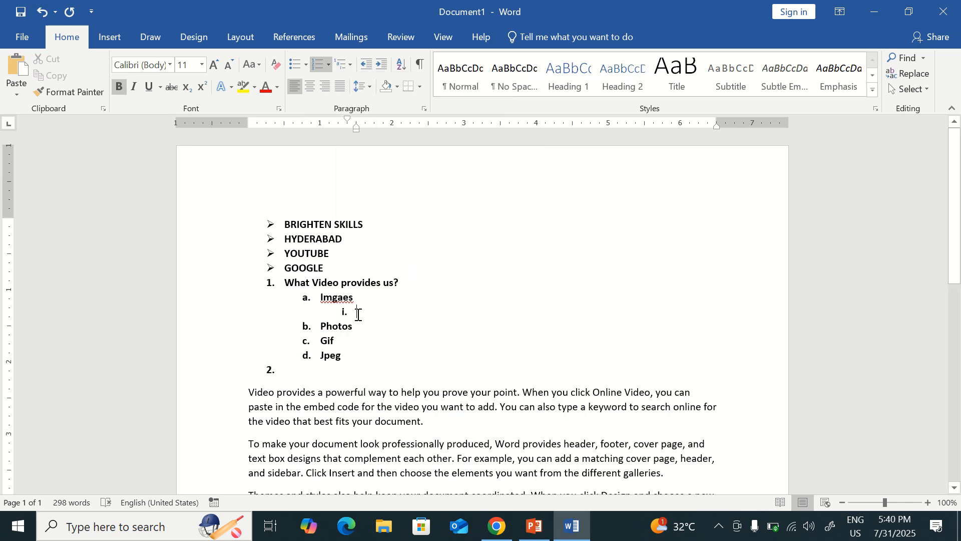
text(fgdfhgh)
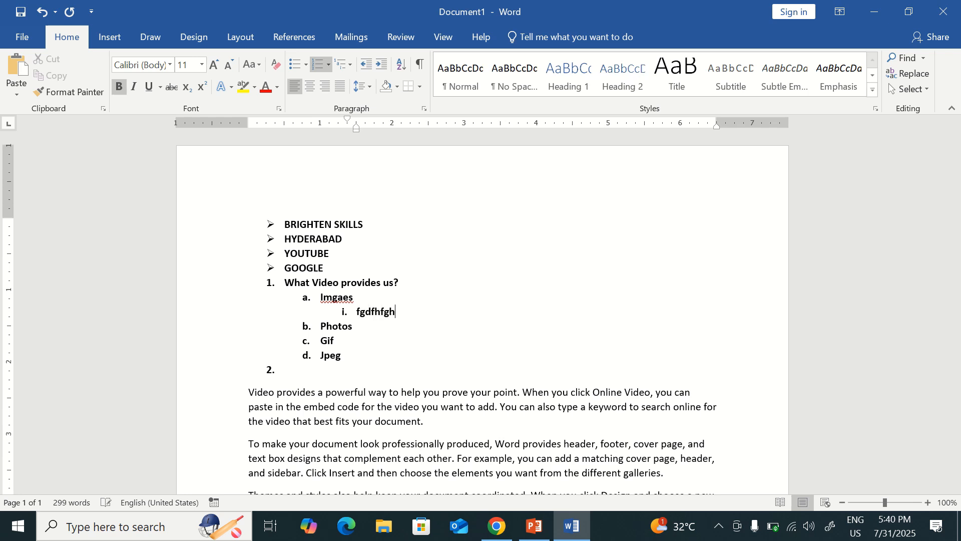
Step: Delete the placeholder text from the Level 3 item below Imgaes
key(BackSpace)
key(BackSpace)
text(f)
key(BackSpace)
key(BackSpace)
key(BackSpace)
key(BackSpace)
key(BackSpace)
key(BackSpace)
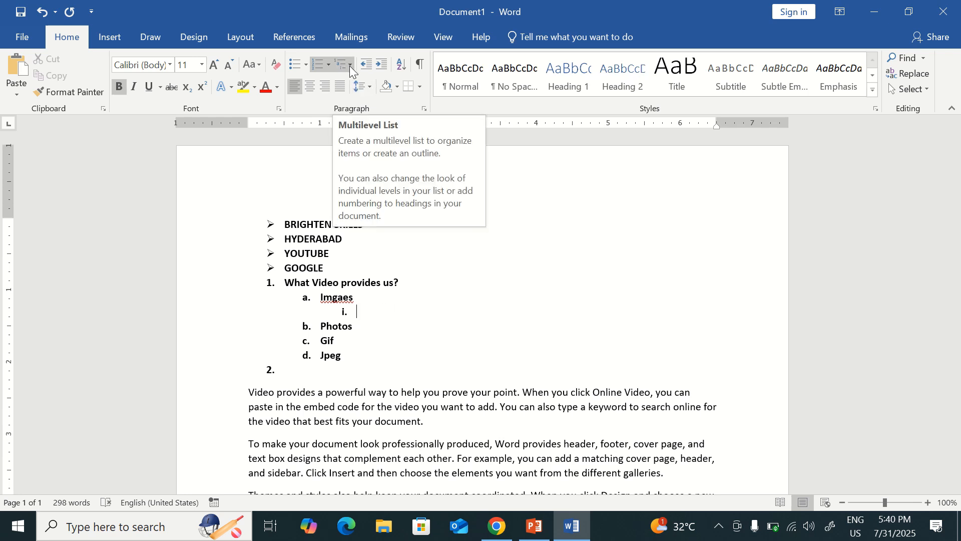
Step: Remove all sub-items and the empty item 2 below the numbered heading, keeping its text as "What Video provides us?"
drag(347, 356, 290, 307)
key(BackSpace)
key(BackSpace)
key(BackSpace)
key(BackSpace)
key(BackSpace)
key(BackSpace)
key(BackSpace)
key(BackSpace)
key(BackSpace)
key(BackSpace)
key(BackSpace)
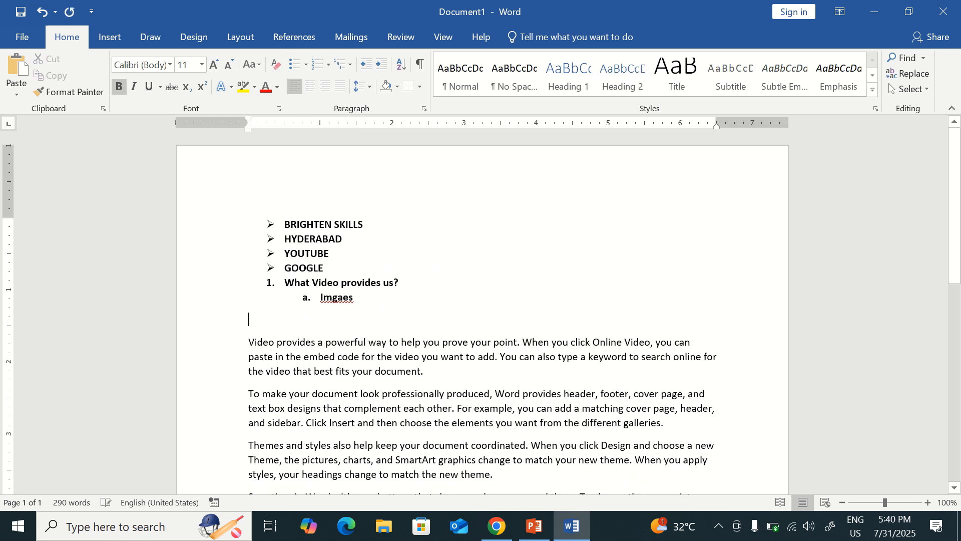
key(BackSpace)
key(BackSpace)
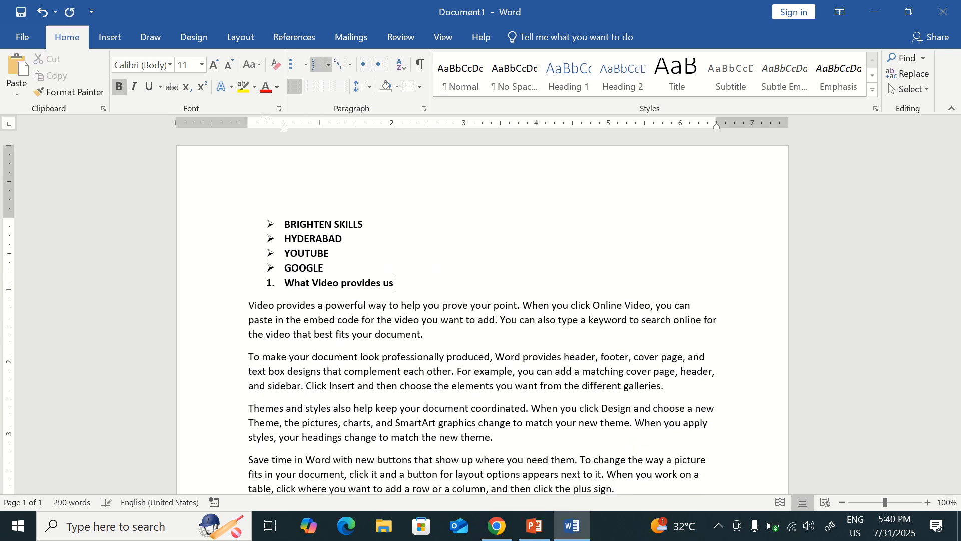
text(?)
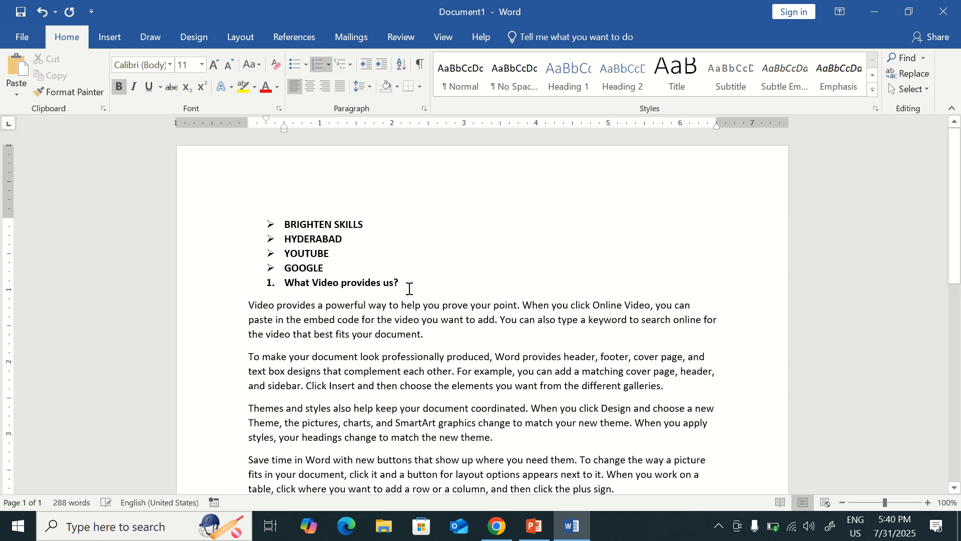
Step: Increase the indent of the "Video provides a powerful way" paragraph below the numbered heading by one level
drag(407, 287, 281, 288)
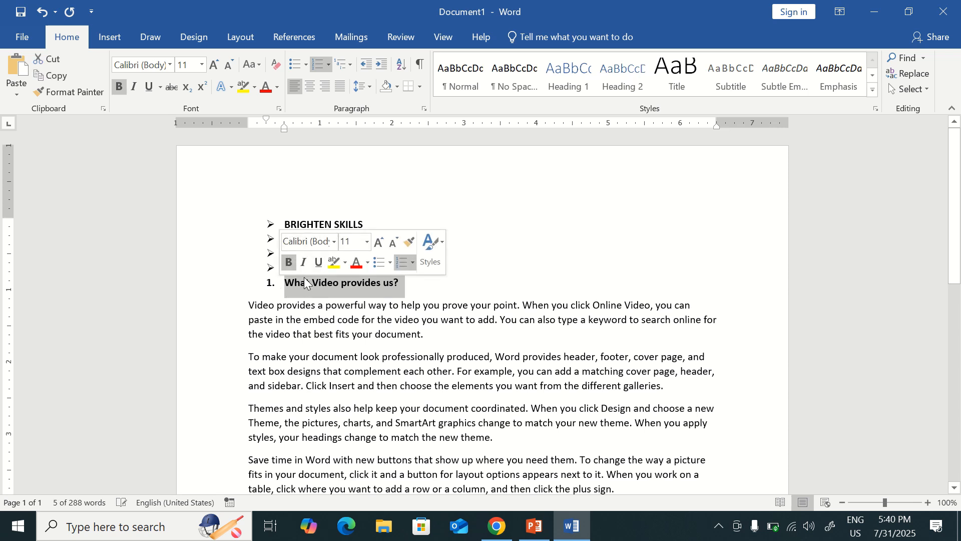
click(248, 306)
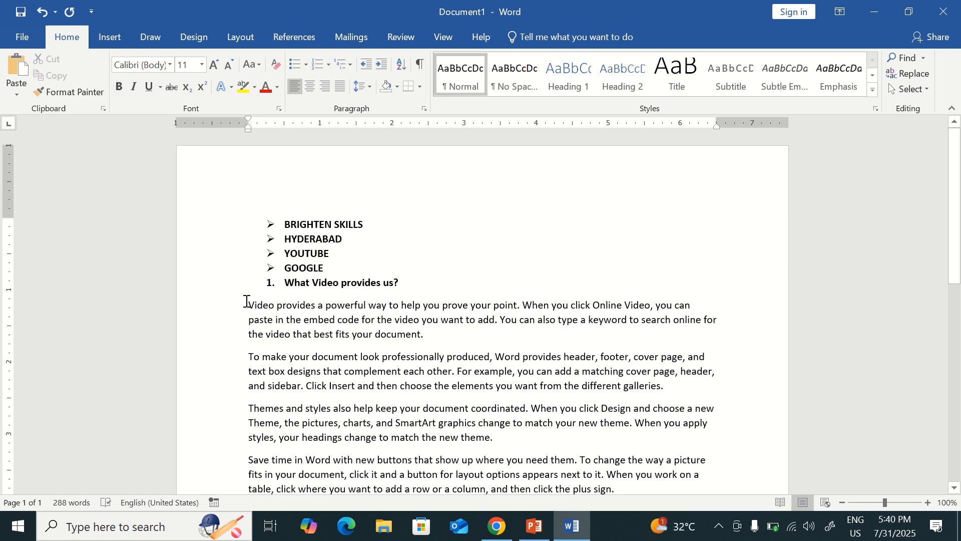
drag(247, 301, 428, 336)
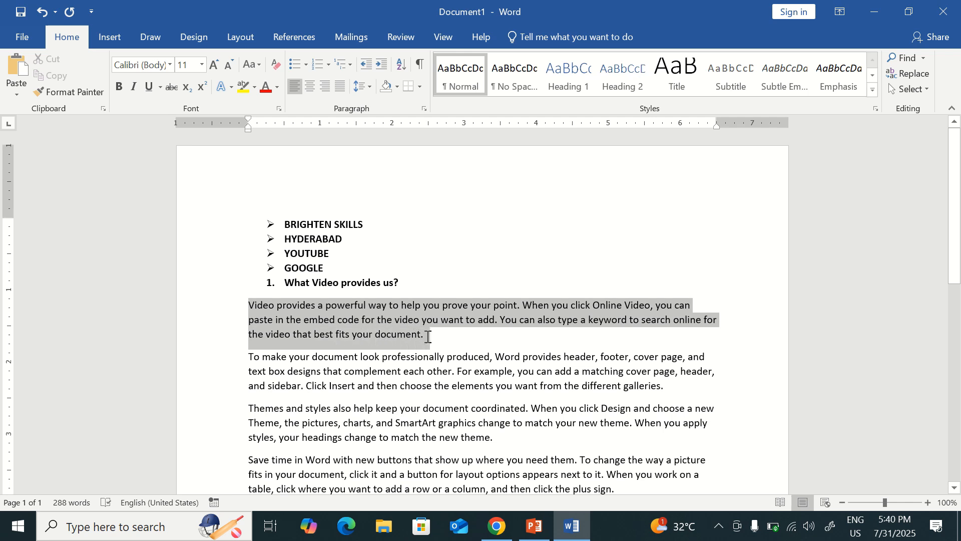
click(247, 303)
double_click(254, 305)
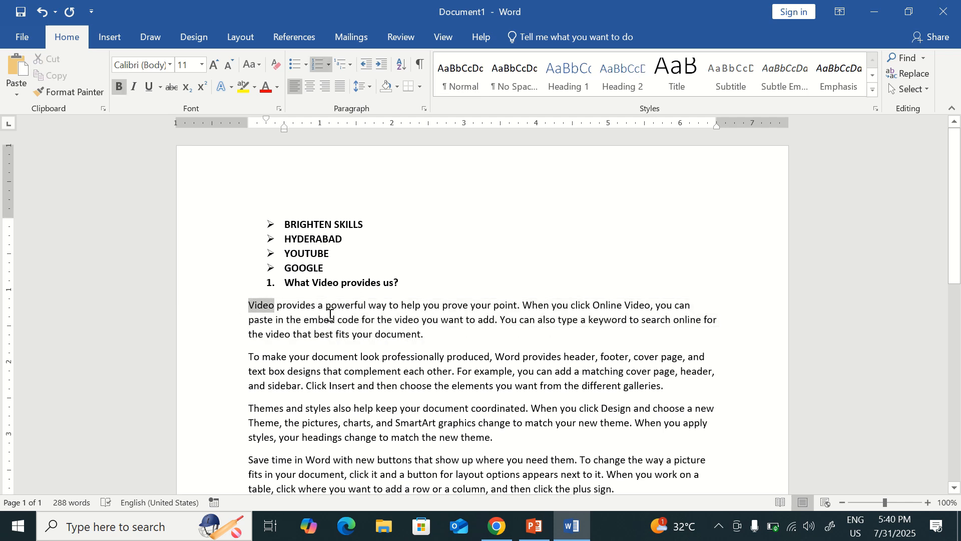
drag(329, 314, 423, 336)
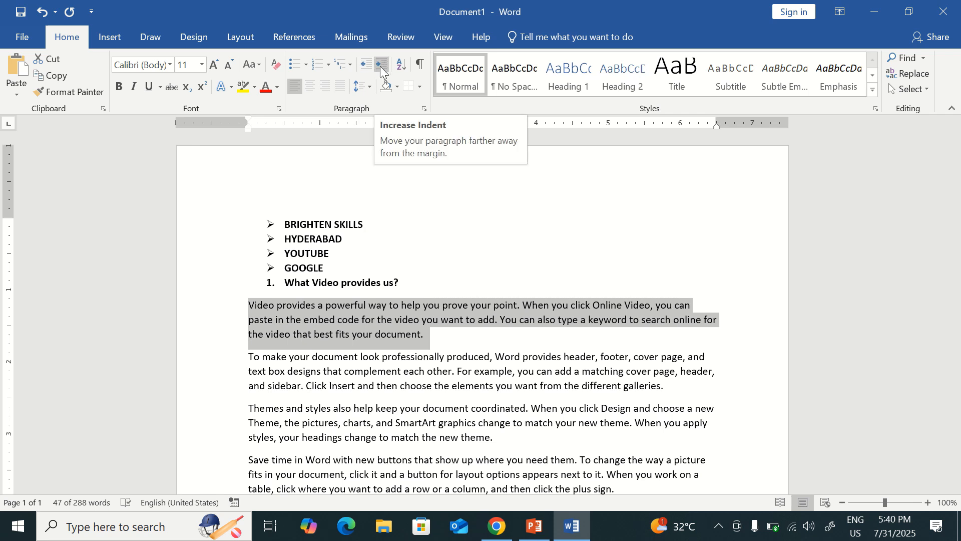
click(380, 66)
click(380, 66)
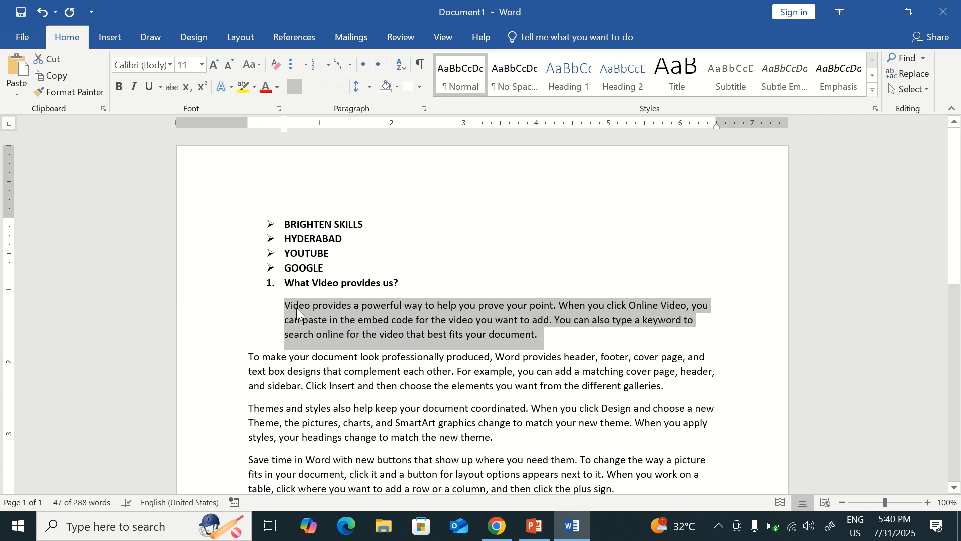
drag(282, 304, 544, 334)
Step: Increase the indent of the three paragraphs from "To make your document" to "Save time in Word" by four levels
scroll(304, 309, down, 3)
click(250, 282)
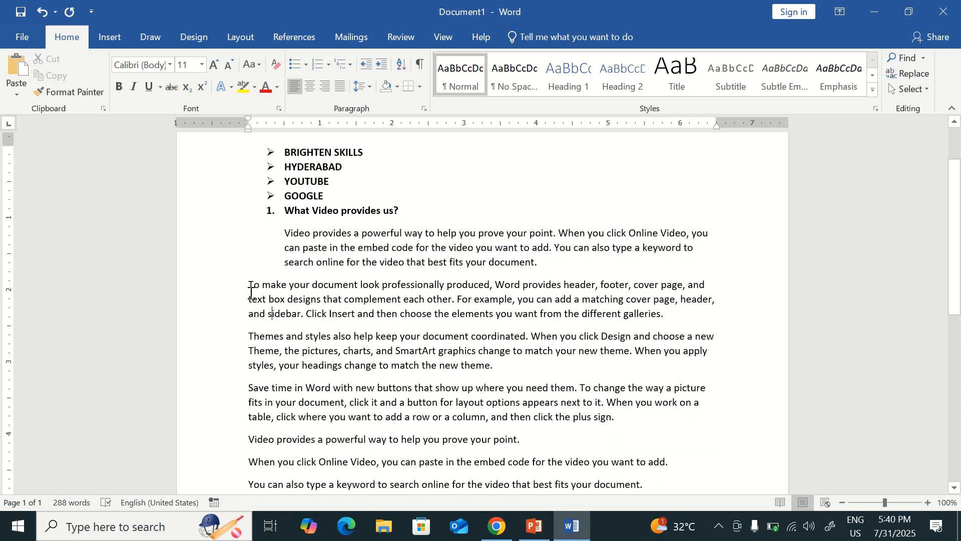
drag(249, 277, 623, 418)
click(250, 284)
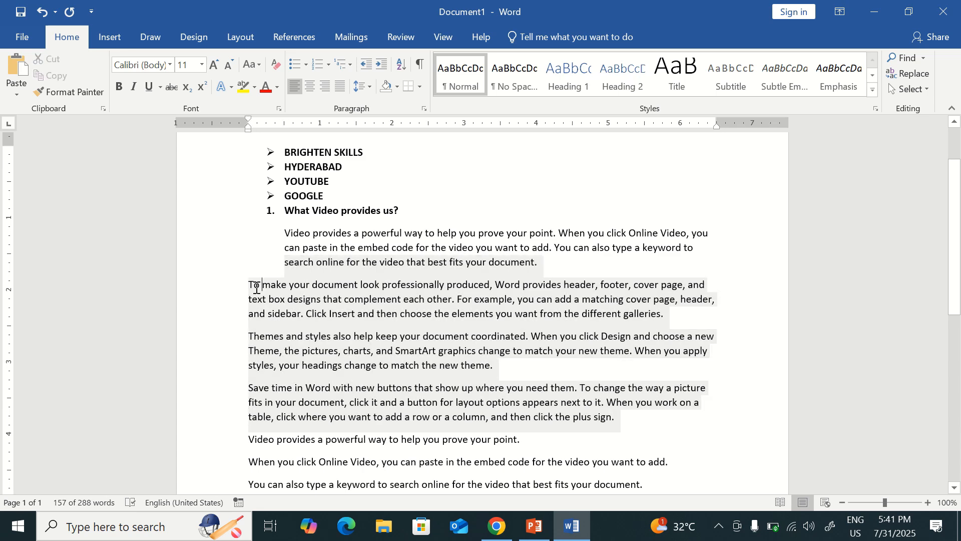
drag(249, 285, 611, 419)
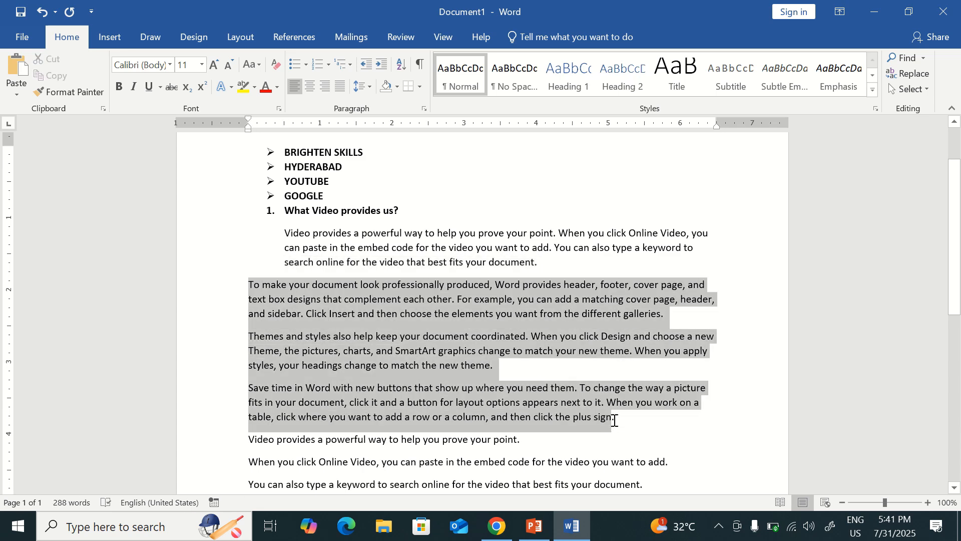
click(381, 65)
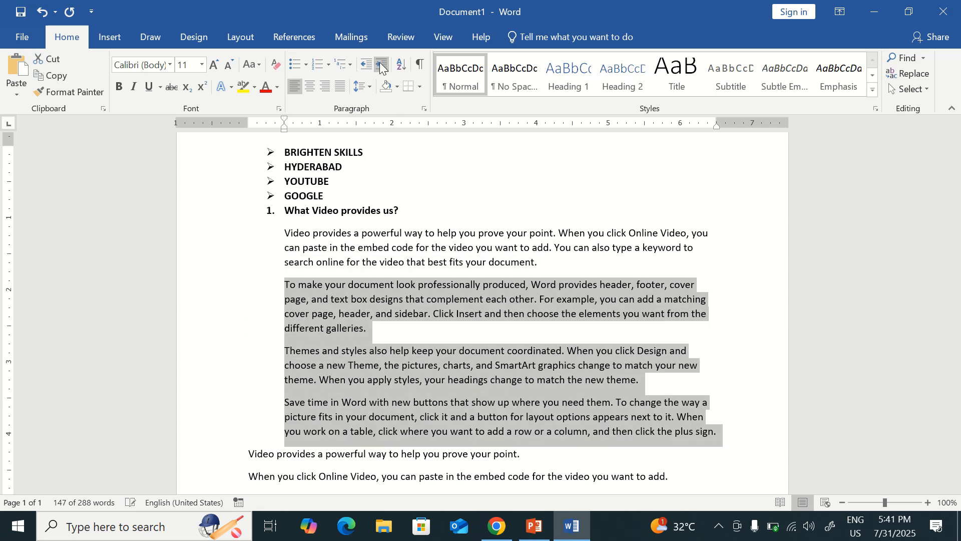
click(382, 65)
click(382, 66)
click(381, 65)
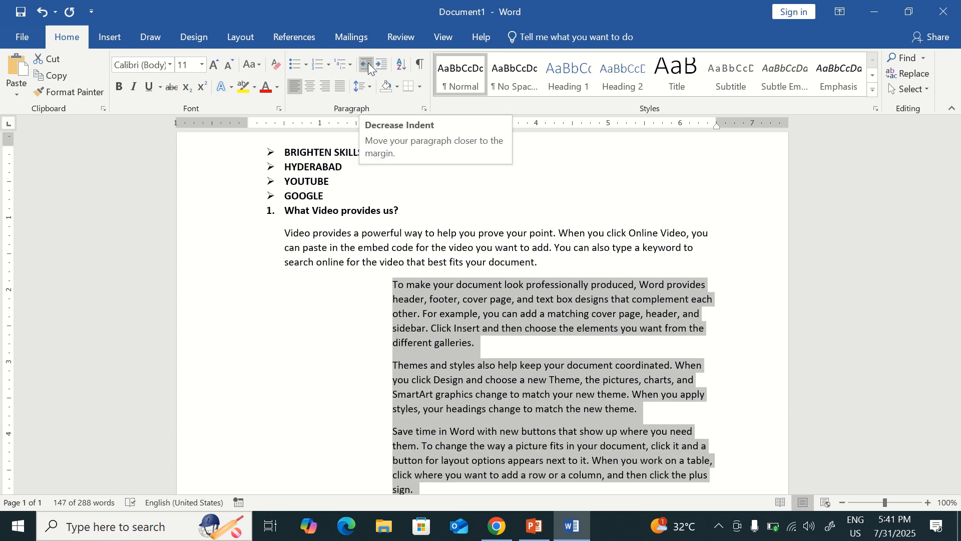
Step: Decrease the indent of the same three paragraphs by four levels, back to the page margin
click(368, 65)
click(368, 65)
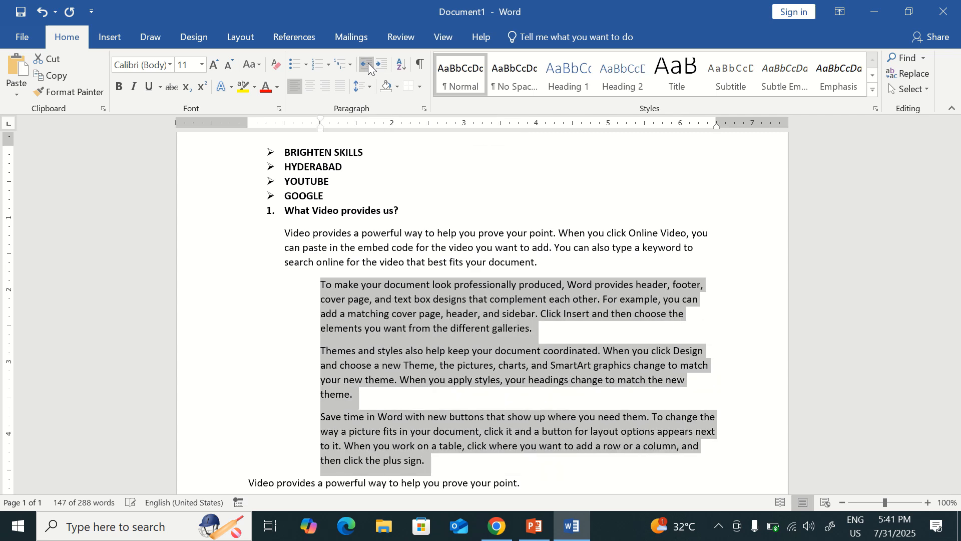
click(368, 65)
click(368, 65)
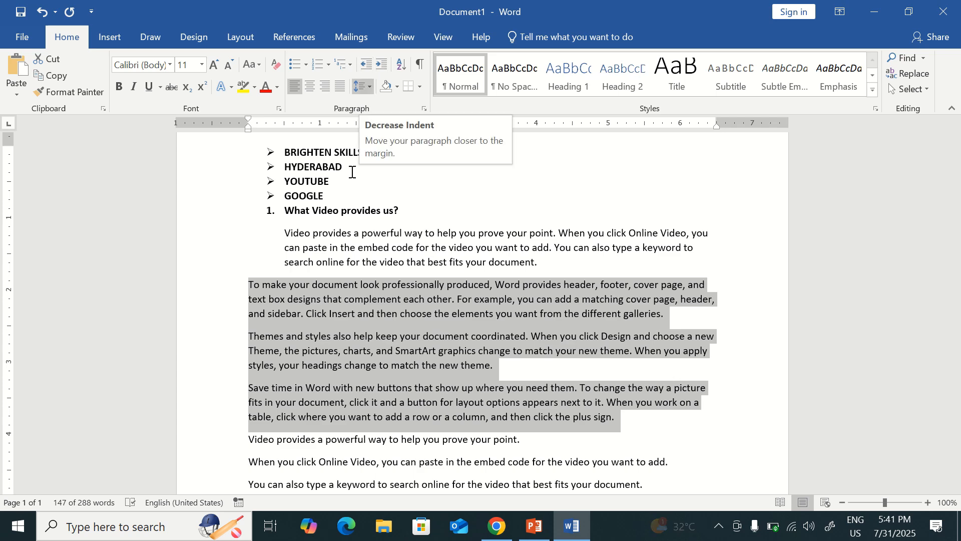
Step: Sort the four arrow-bulleted items by paragraphs as Text in ascending order, with no header row
scroll(337, 251, up, 3)
click(337, 251)
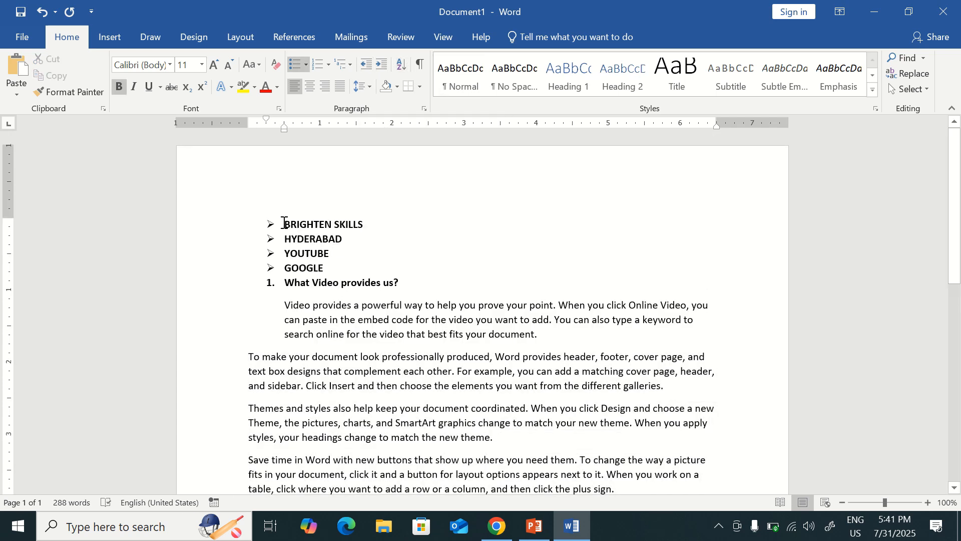
drag(284, 222, 322, 266)
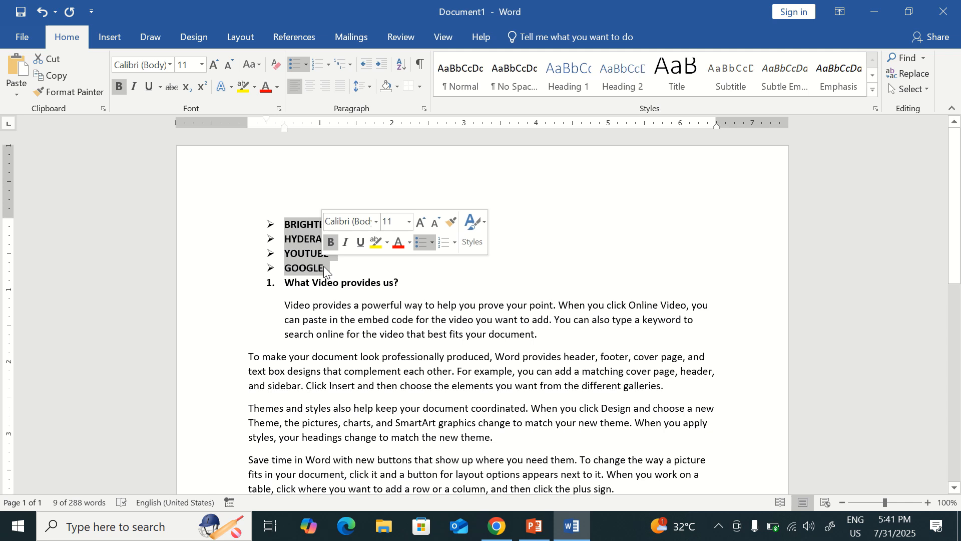
click(402, 64)
drag(440, 131, 625, 86)
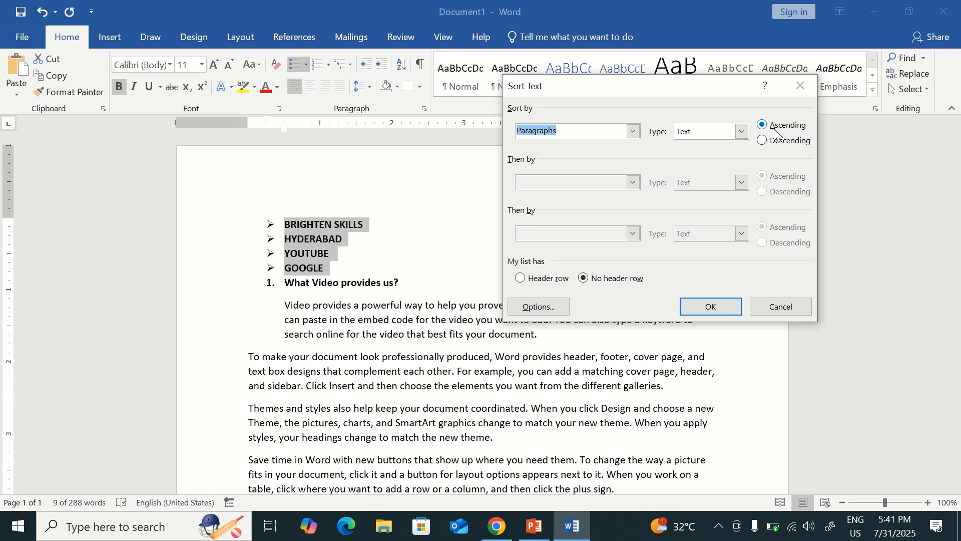
click(742, 134)
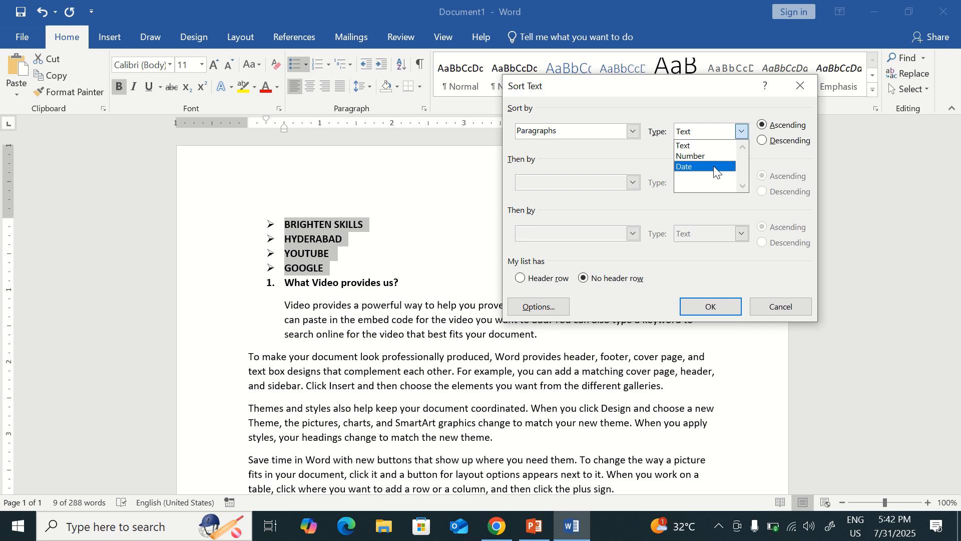
click(708, 147)
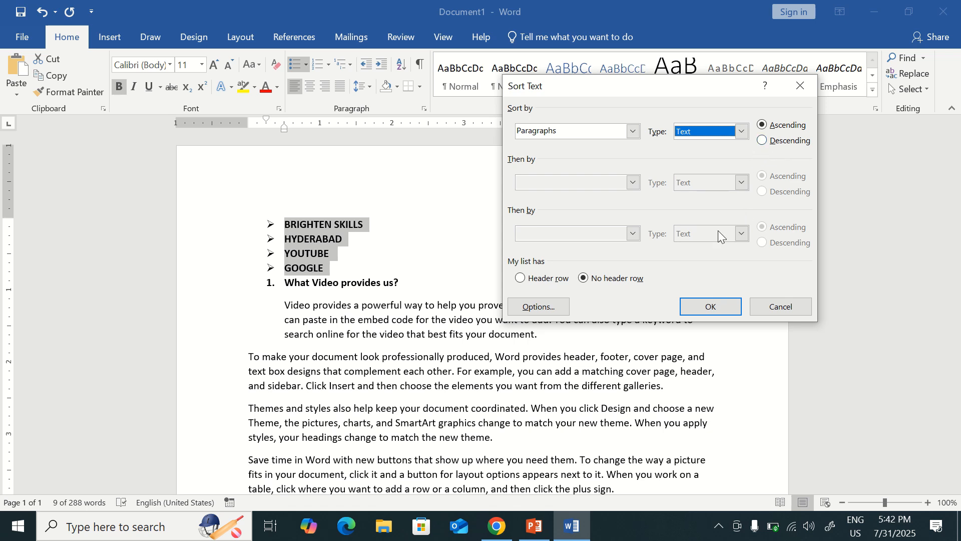
click(740, 132)
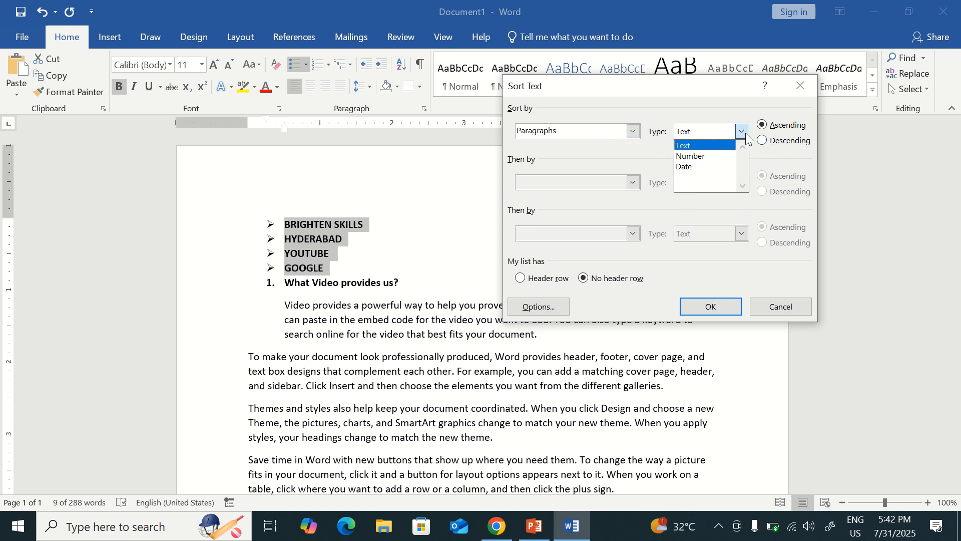
click(739, 133)
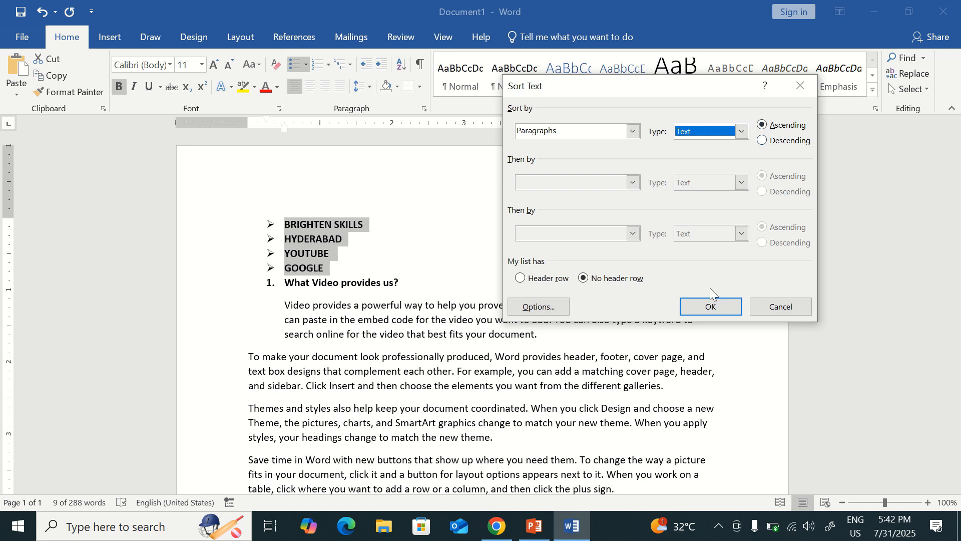
click(707, 310)
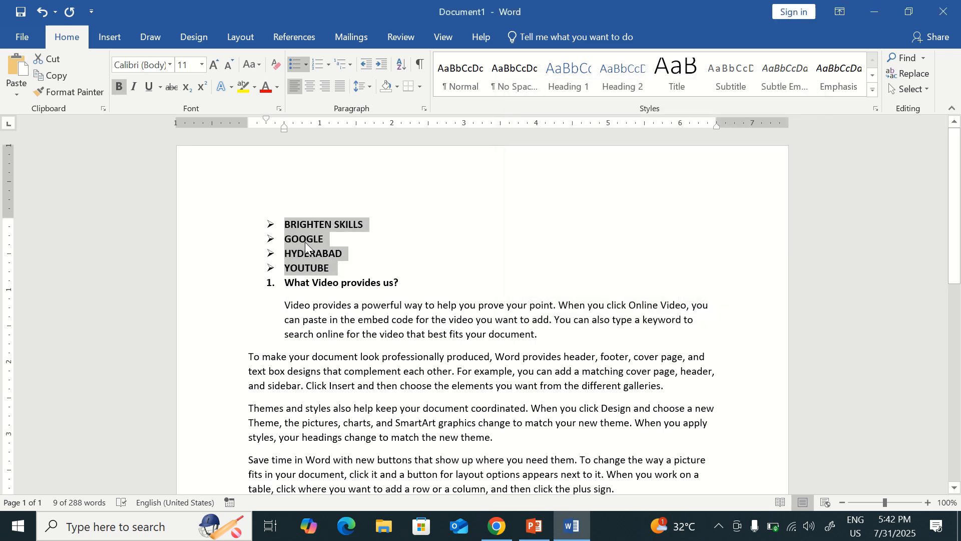
click(300, 227)
drag(286, 224, 368, 226)
drag(289, 244, 331, 241)
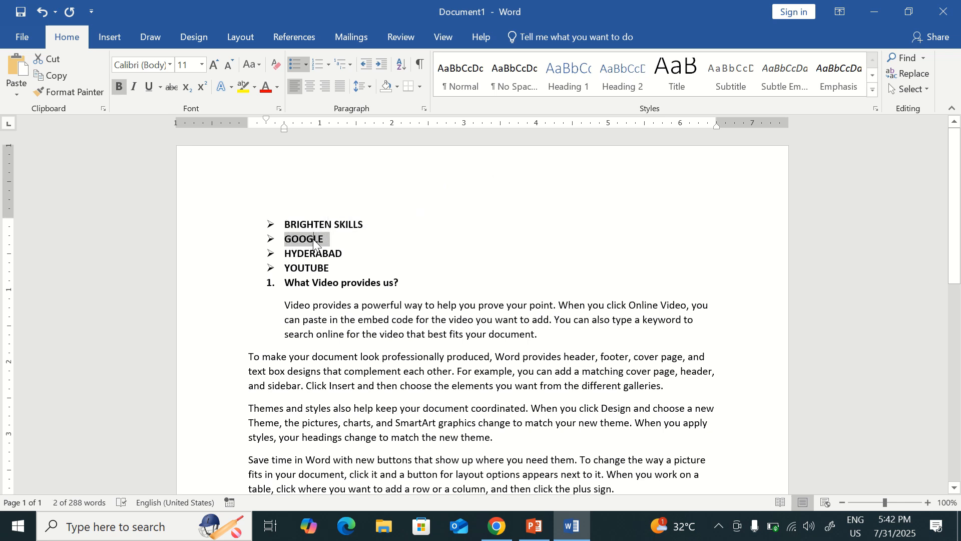
click(314, 240)
click(326, 241)
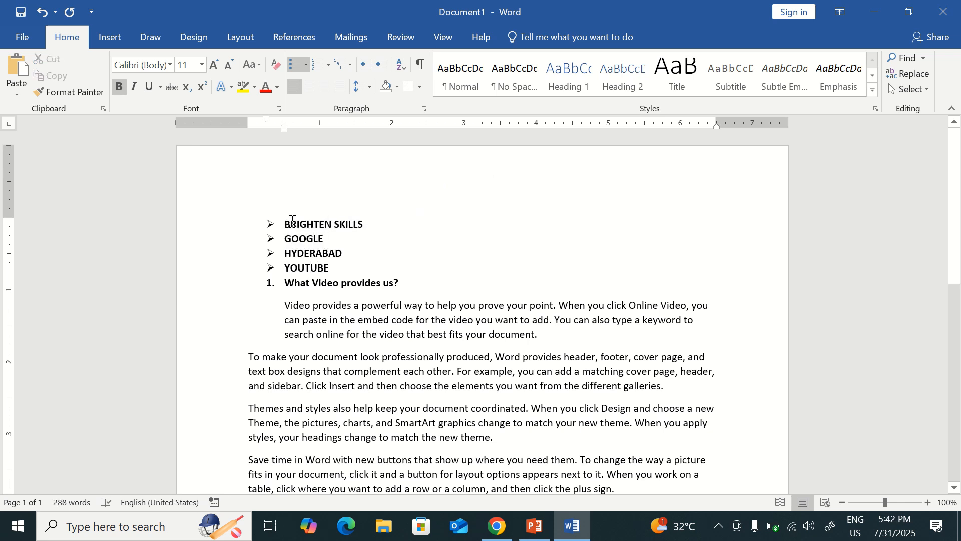
click(293, 239)
click(290, 267)
Step: Add an empty, unnumbered line directly below the numbered "What Video provides us?" heading
click(423, 283)
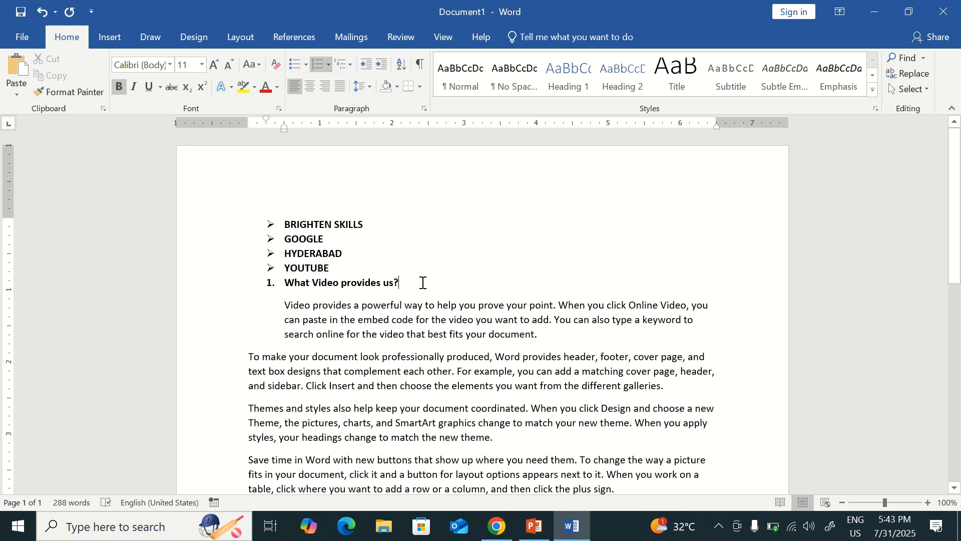
key(Return)
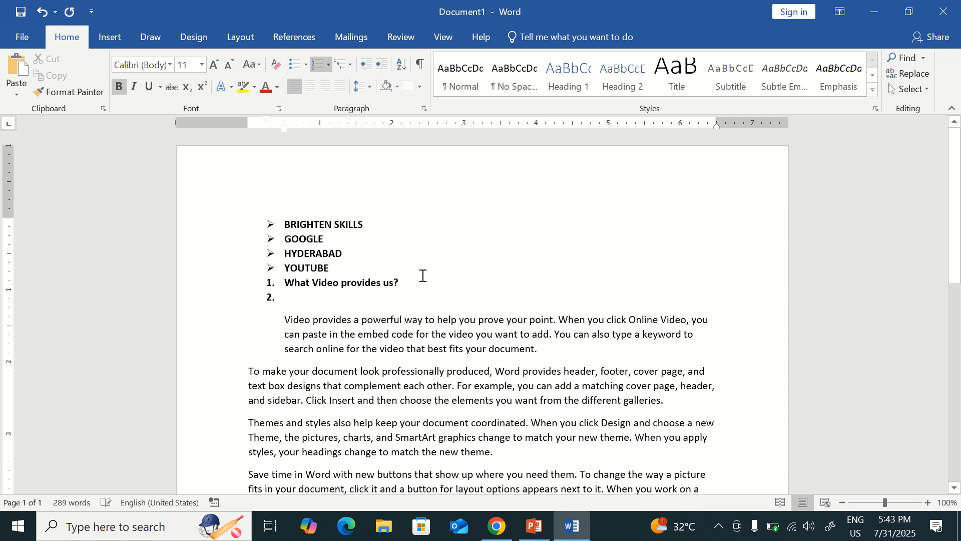
key(BackSpace)
key(BackSpace)
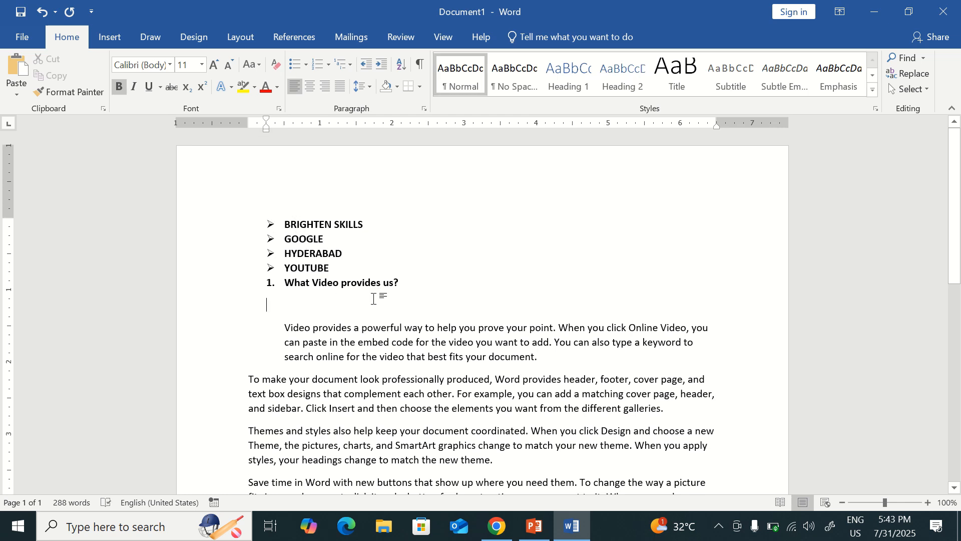
Step: Delete the four arrow-bulleted items above the numbered heading and remove the indent of the "Video provides a powerful way" paragraph
drag(401, 287, 257, 221)
key(Delete)
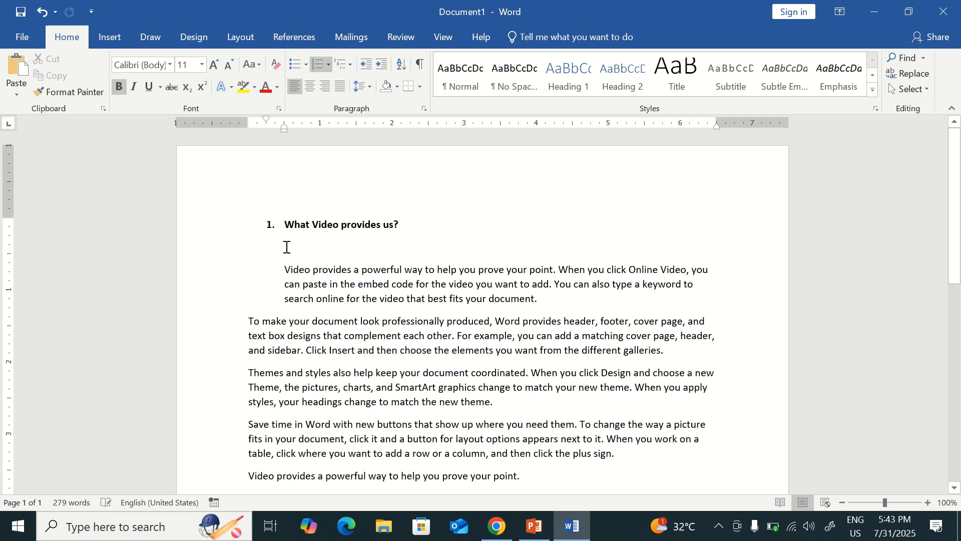
click(280, 270)
key(BackSpace)
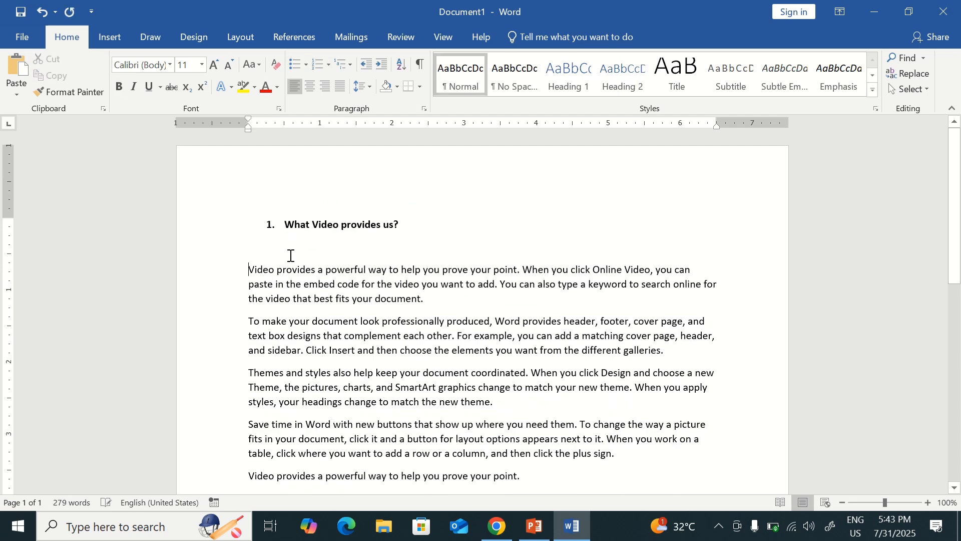
Step: Remove the empty line below the "What Video provides us?" heading and clear the heading's numbering and indent
click(264, 253)
key(BackSpace)
key(BackSpace)
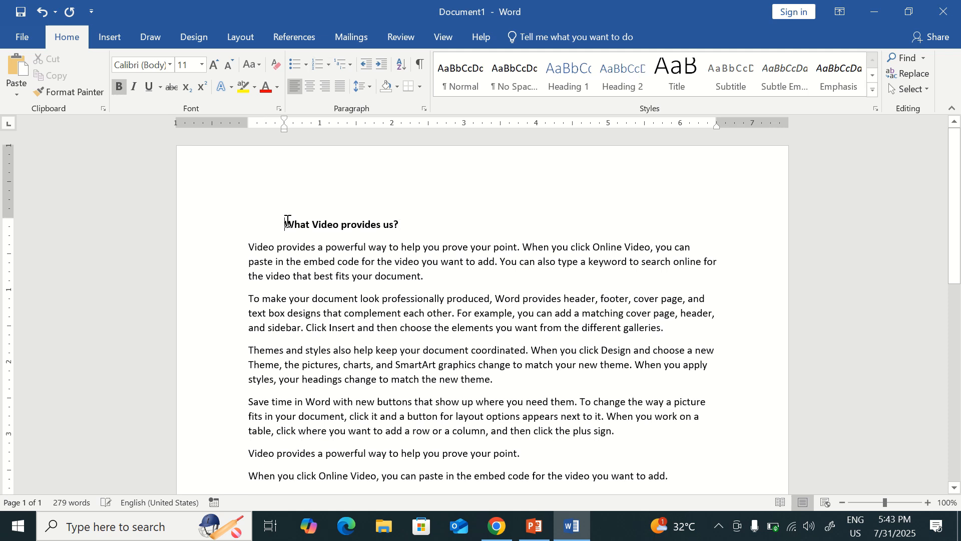
key(BackSpace)
Step: Insert a line above the "What Video provides us?" heading with the text "Hi Brighten Skills"
click(270, 208)
click(250, 218)
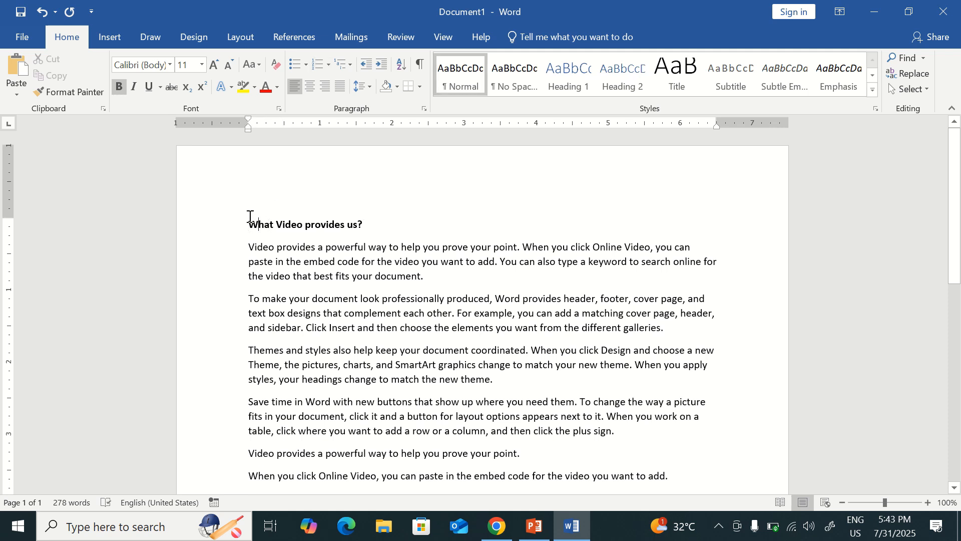
key(Return)
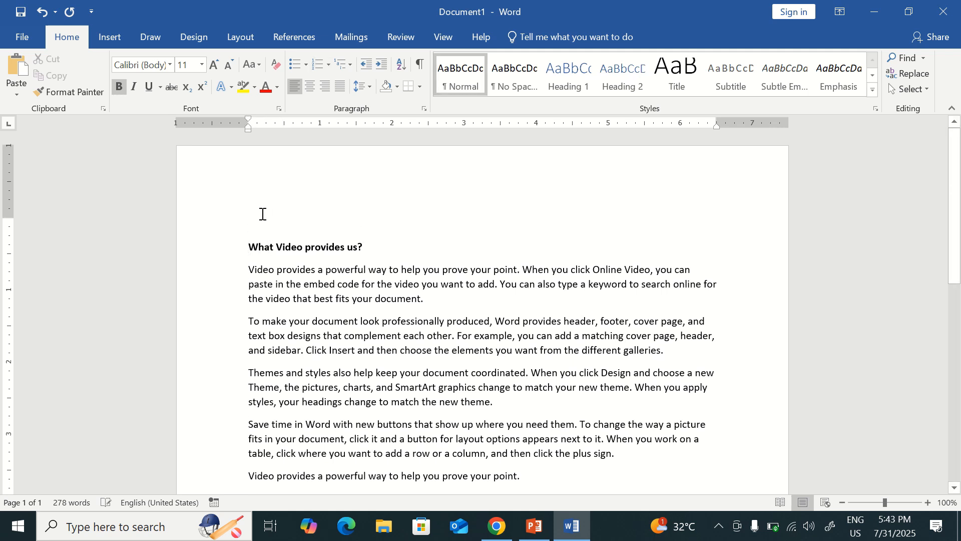
click(274, 209)
text(H)
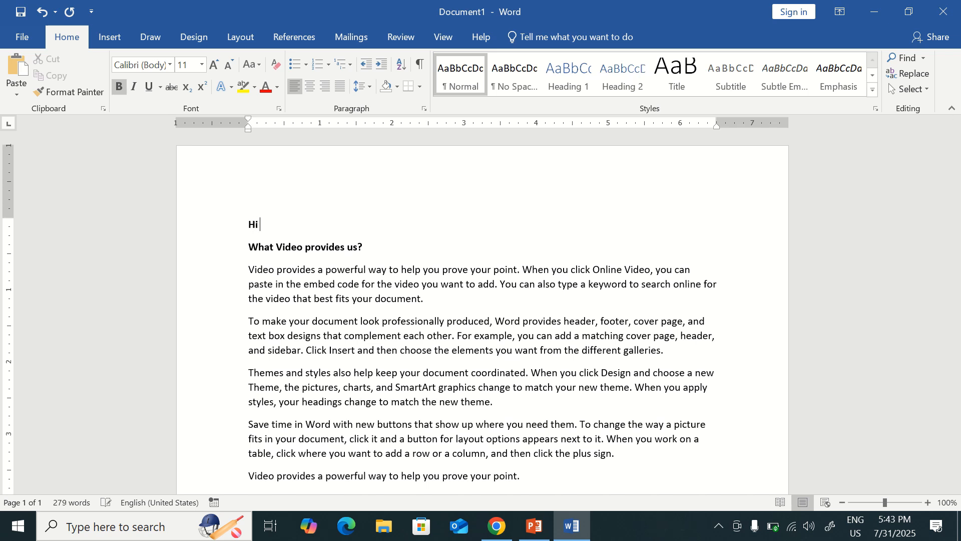
text(i Brightr)
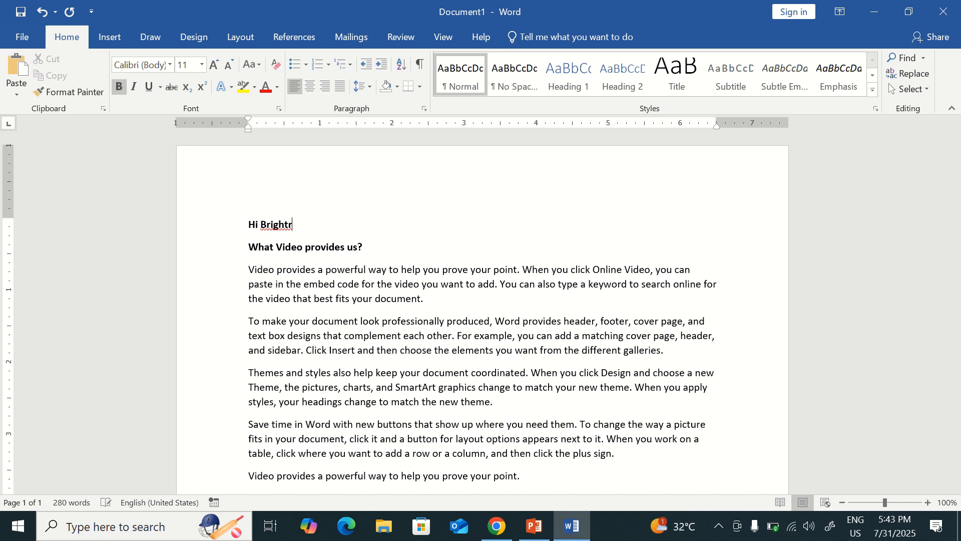
key(BackSpace)
text(en Skills)
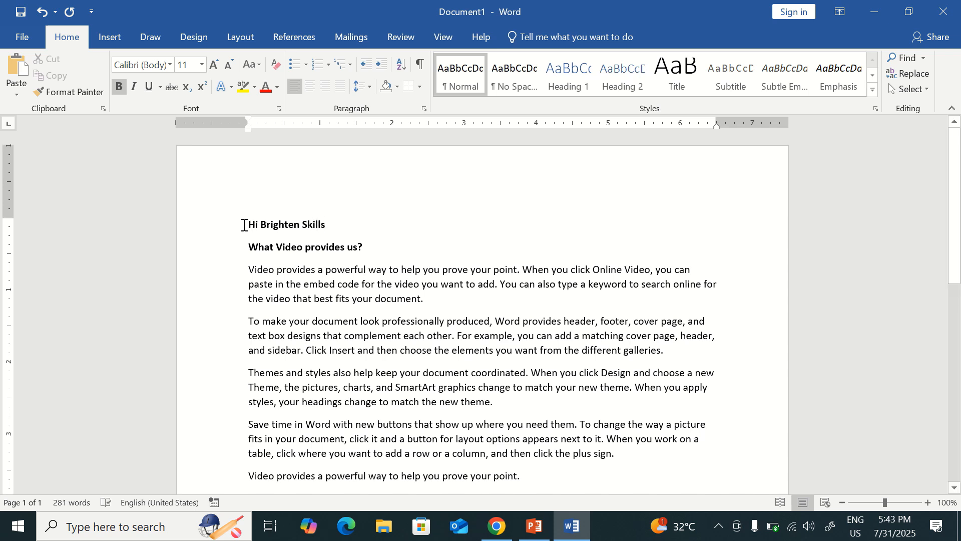
Step: Replace the "Hi Brighten Skills" line above the heading with an empty line
triple_click(296, 225)
key(Delete)
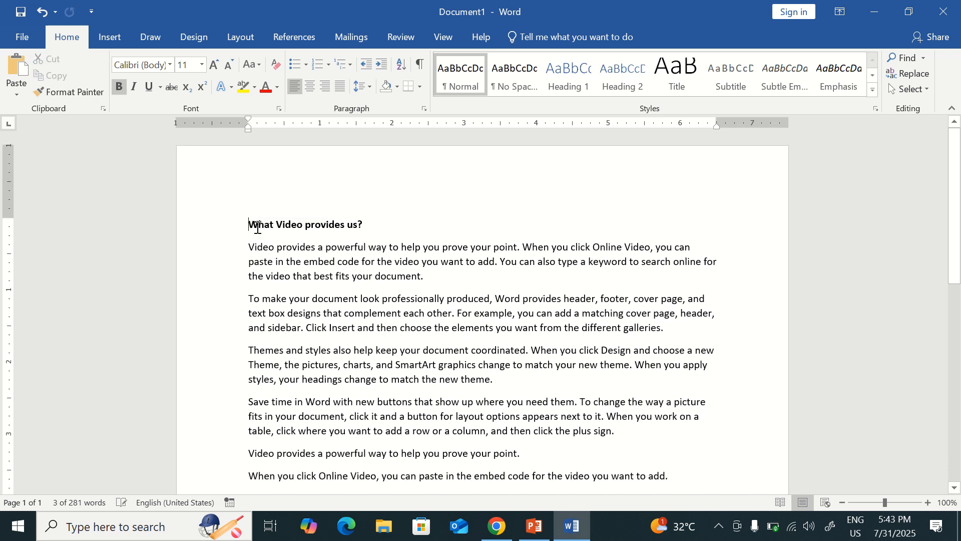
key(Return)
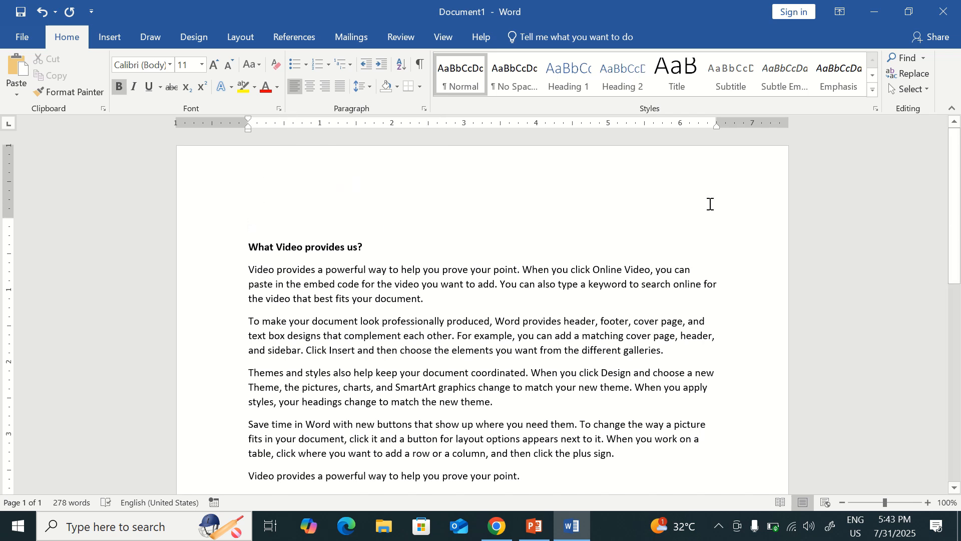
Step: Right-align the empty line above the heading and enter the text "Hi Brighten" on it
click(329, 86)
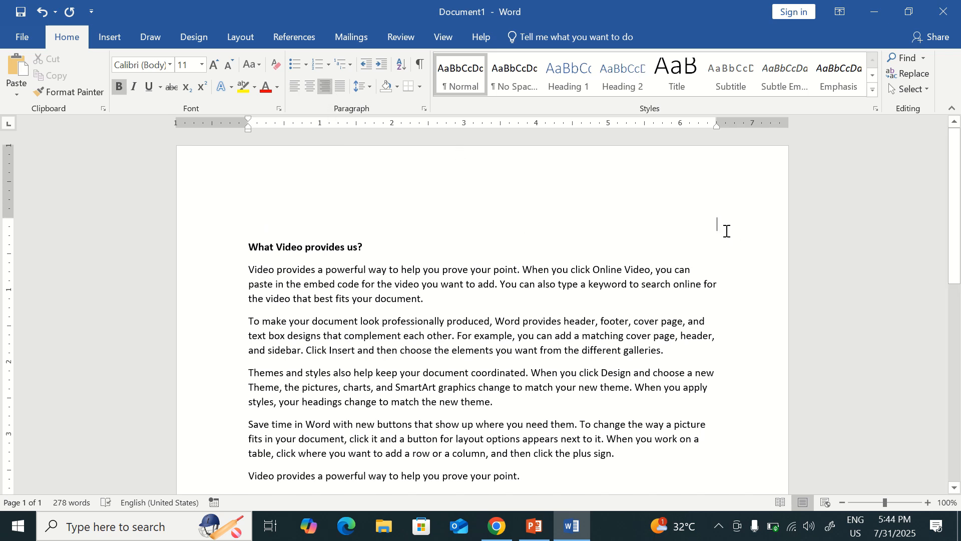
text(Hi Brifh)
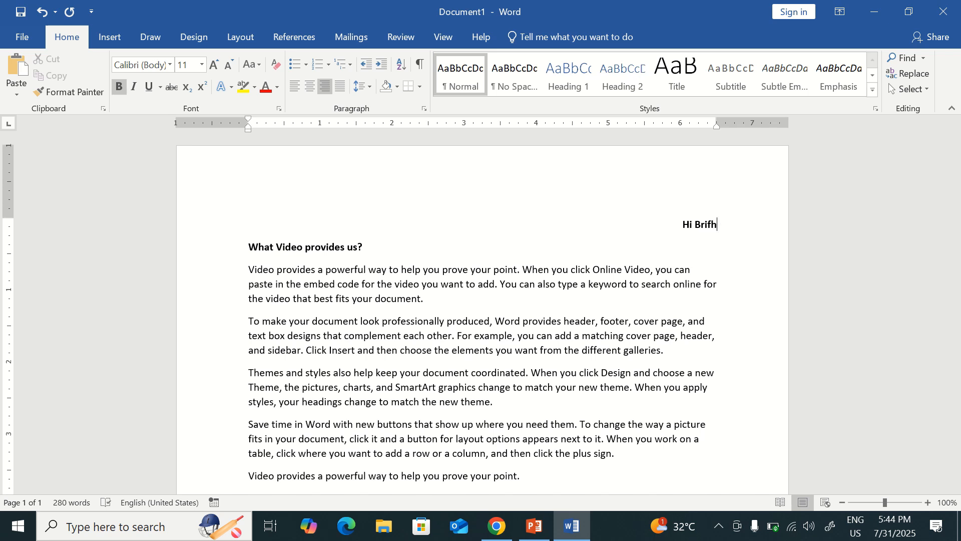
key(BackSpace)
key(BackSpace)
text(ghten)
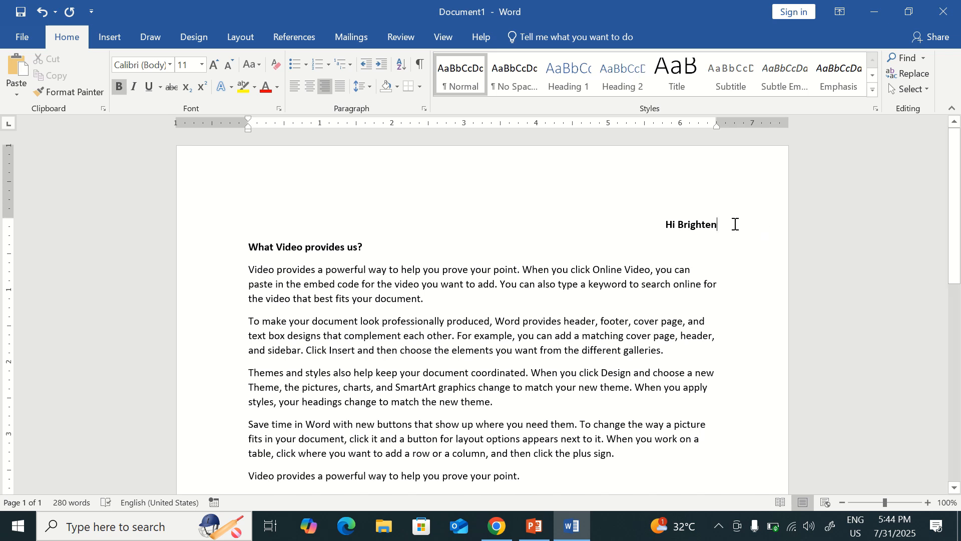
Step: Erase the "Hi Brighten" text and set the empty line above the heading back to left alignment
key(BackSpace)
key(BackSpace)
key(BackSpace)
key(BackSpace)
key(BackSpace)
key(BackSpace)
key(BackSpace)
key(BackSpace)
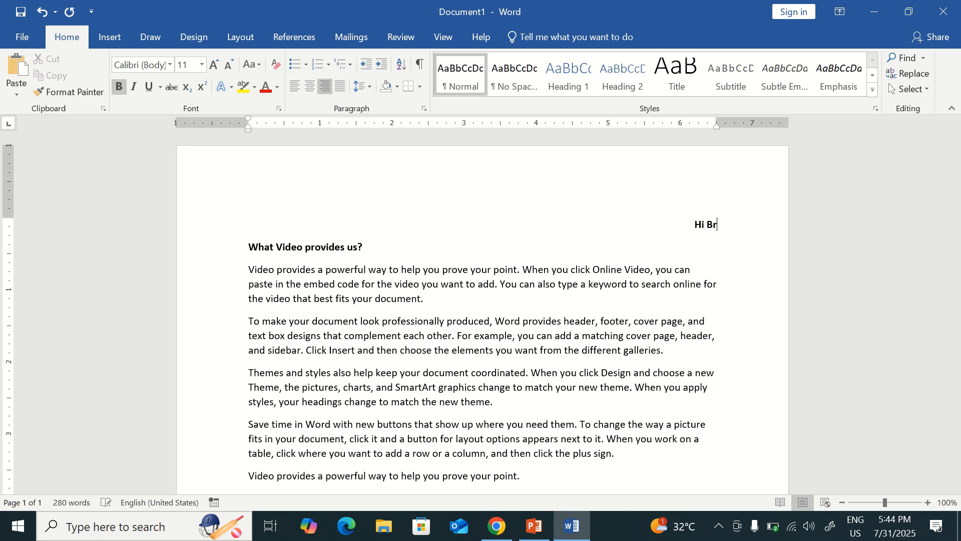
key(BackSpace)
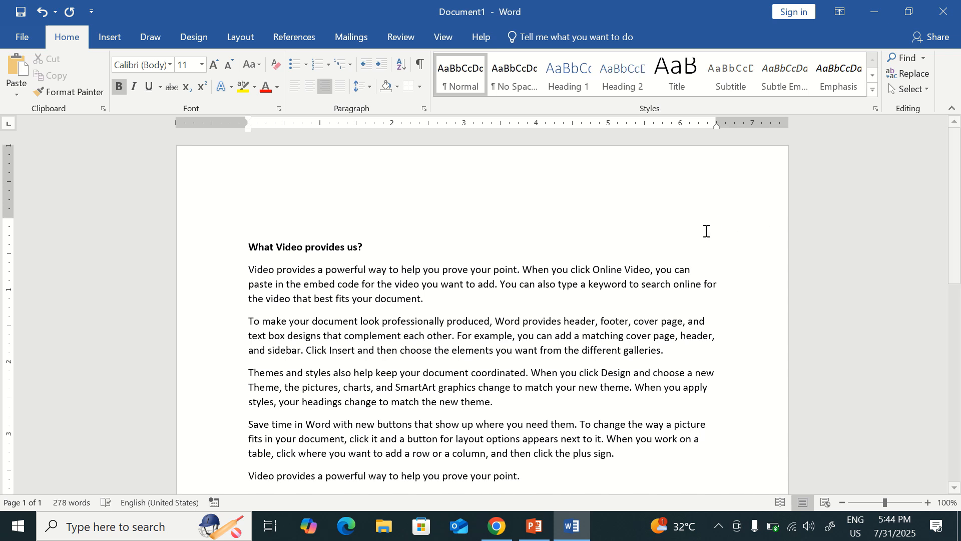
click(294, 94)
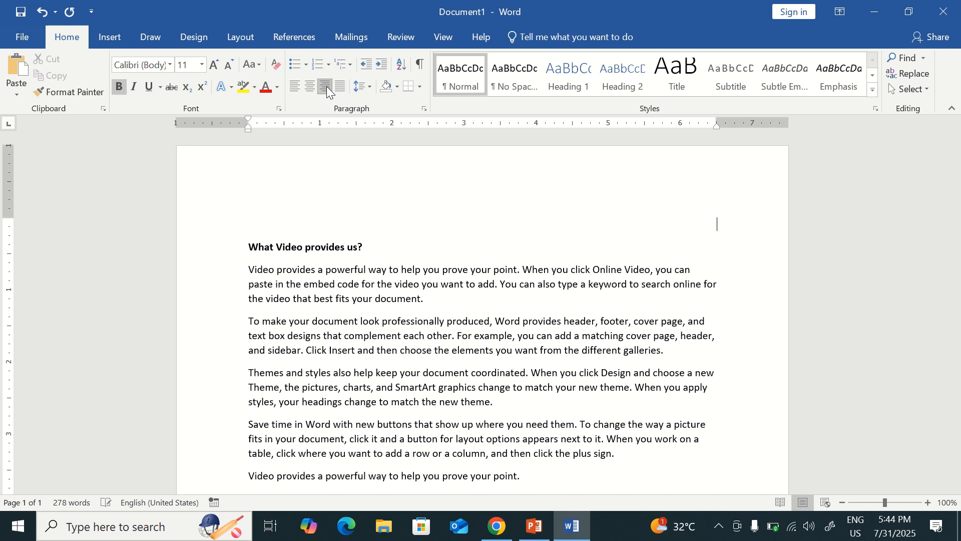
click(300, 84)
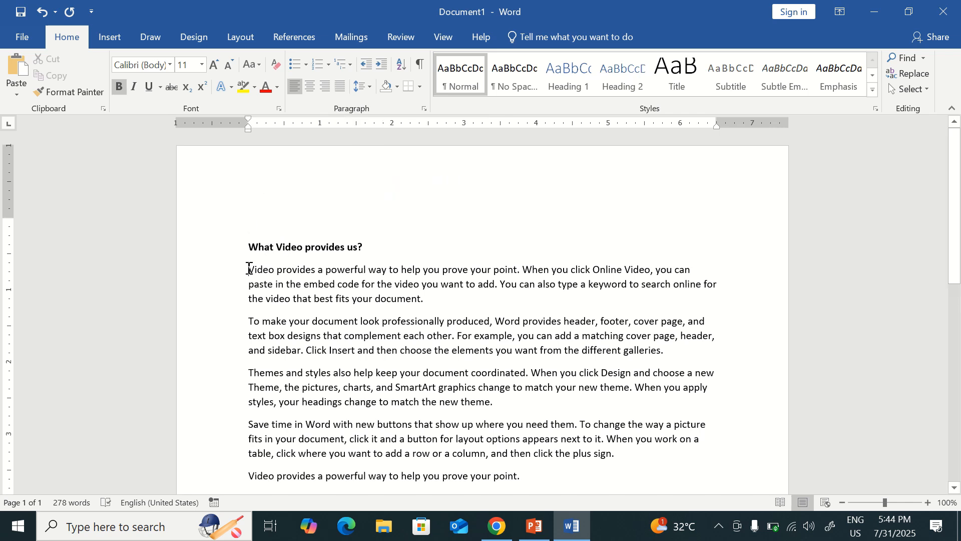
click(464, 269)
click(699, 263)
click(719, 280)
click(244, 256)
drag(244, 276, 247, 302)
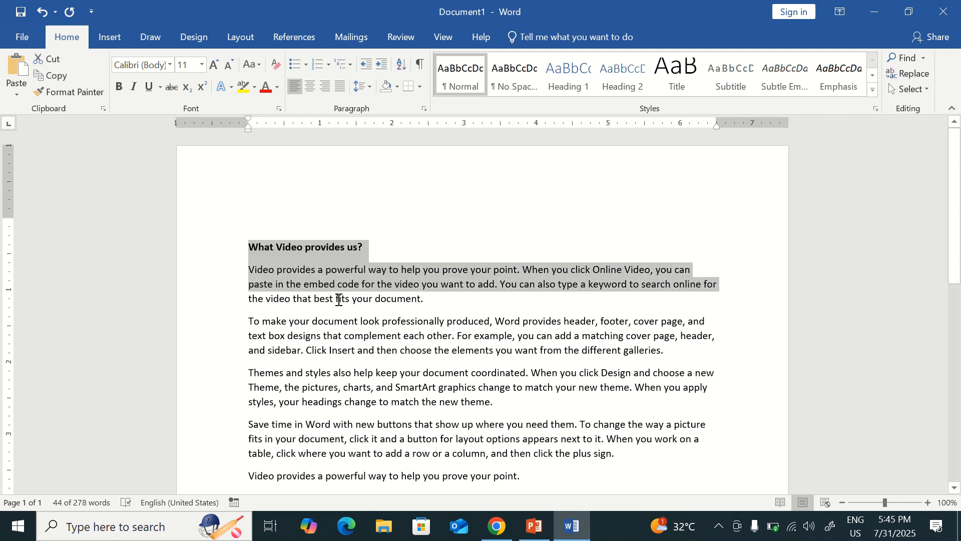
click(310, 297)
Step: Justify the three-line "Video provides a powerful way" paragraph below the heading
drag(251, 271, 424, 300)
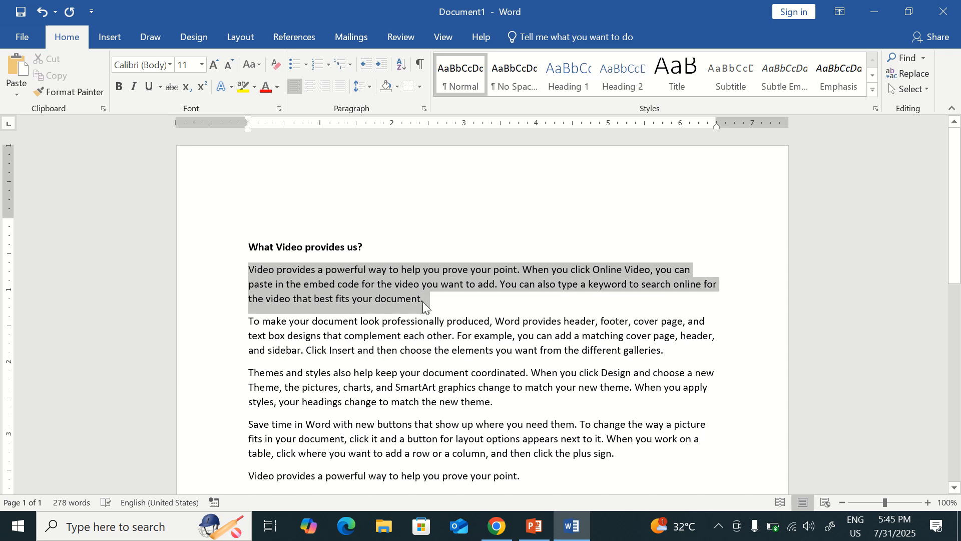
click(341, 86)
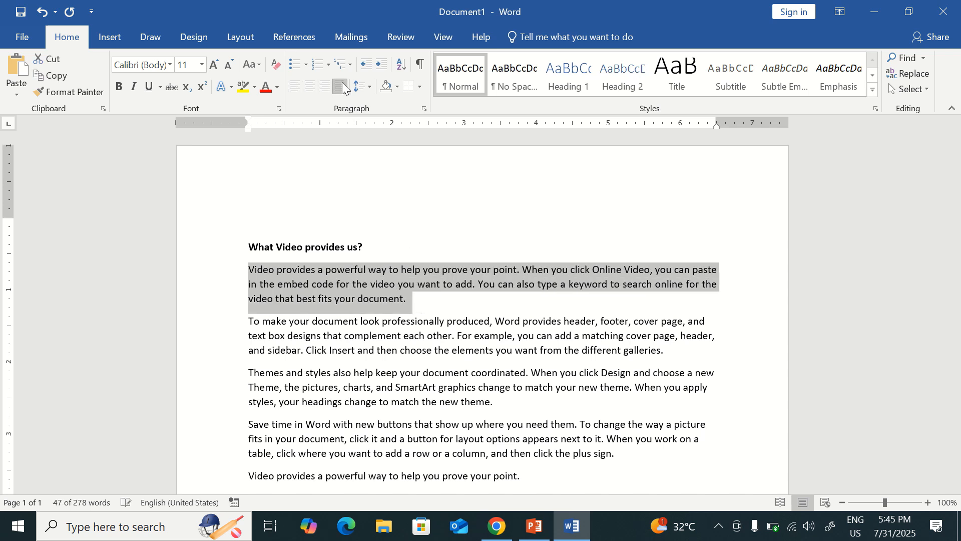
click(715, 266)
click(408, 299)
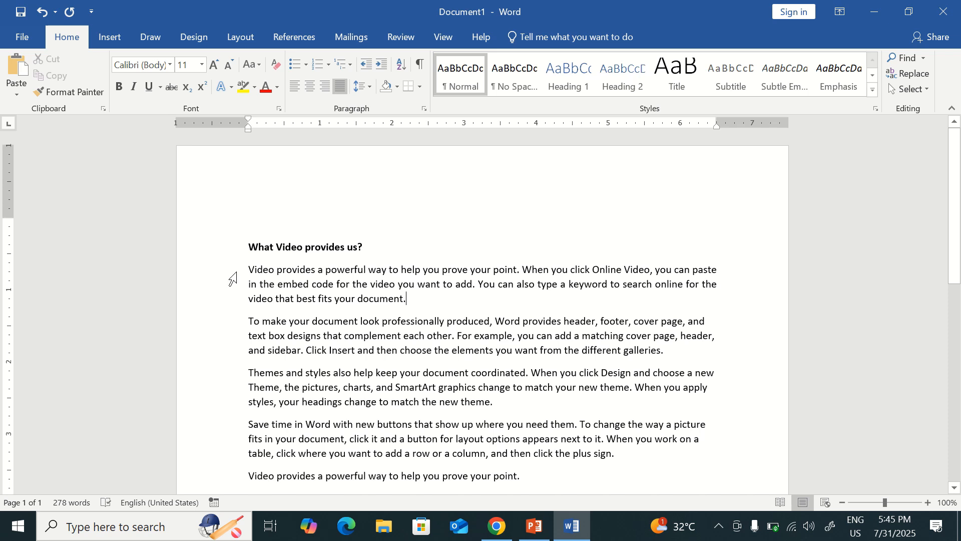
click(248, 268)
click(722, 283)
Step: Justify the three paragraphs beginning "To make your document", "Themes and styles" and "Save time in Word"
drag(251, 320, 664, 361)
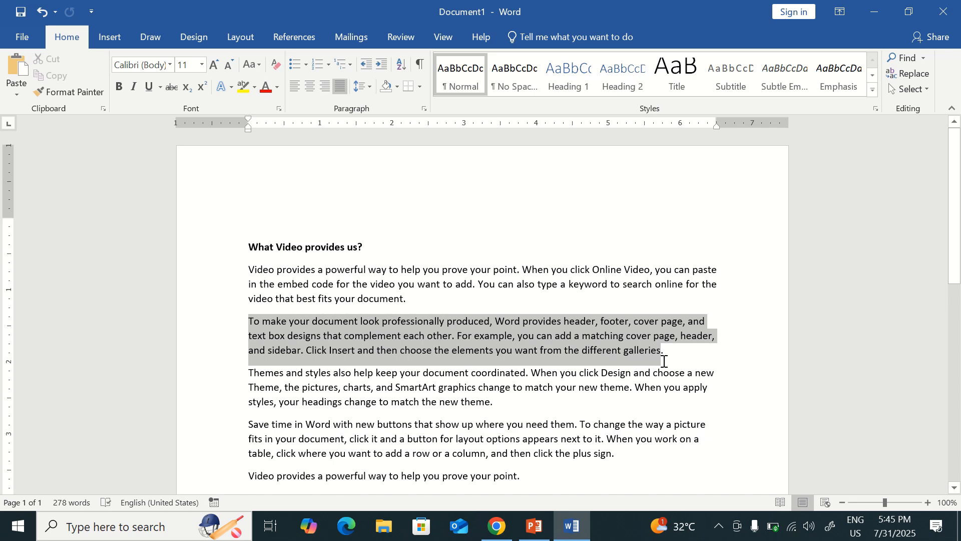
key(ctrl+j)
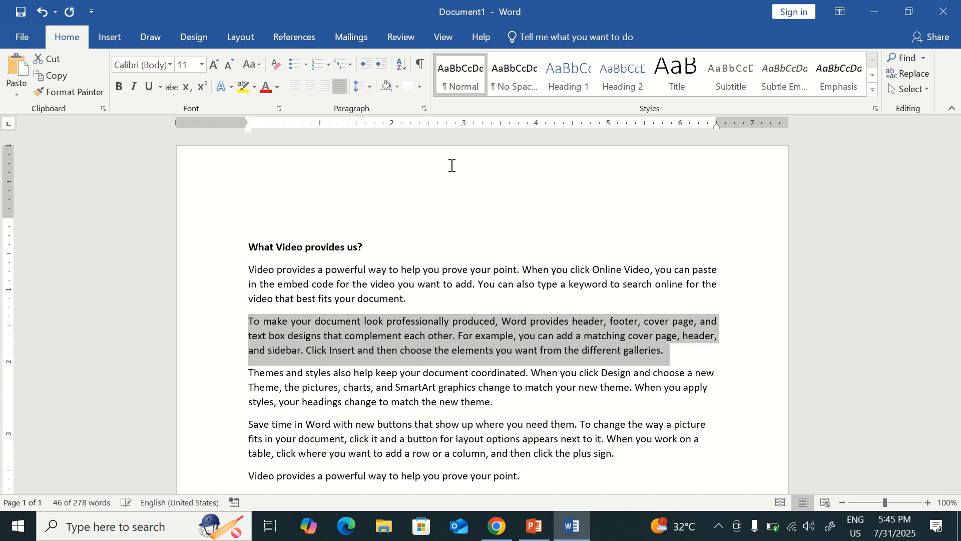
scroll(452, 165, down, 2)
drag(248, 301, 492, 327)
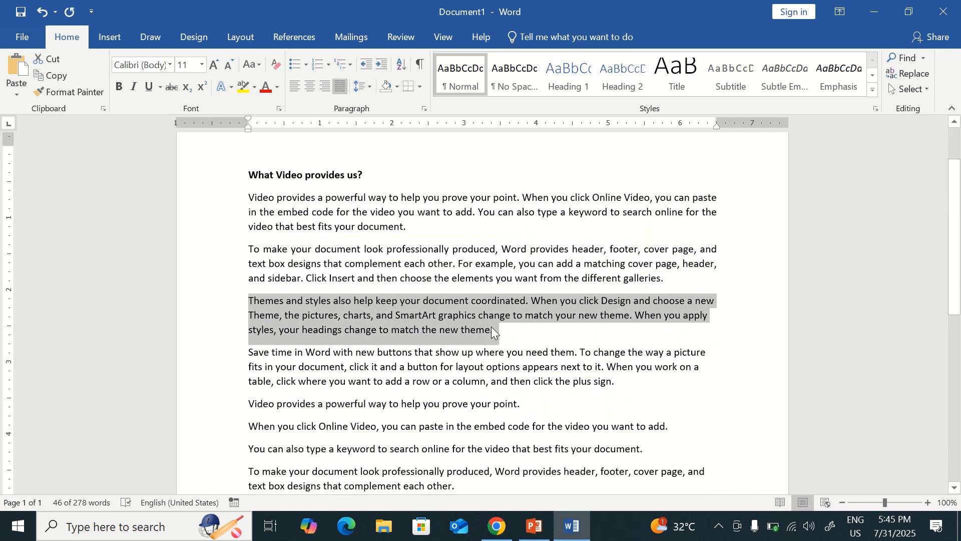
click(341, 86)
drag(251, 352, 621, 387)
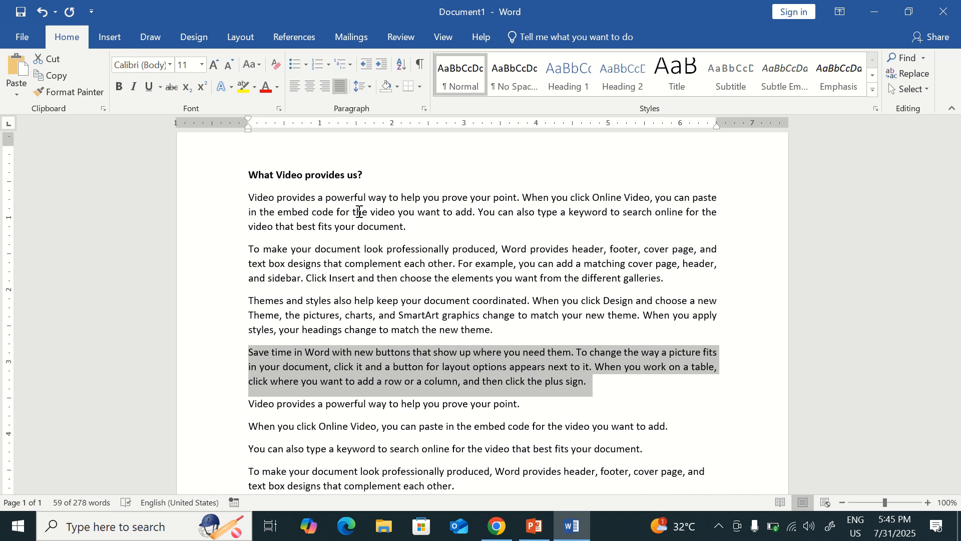
click(287, 403)
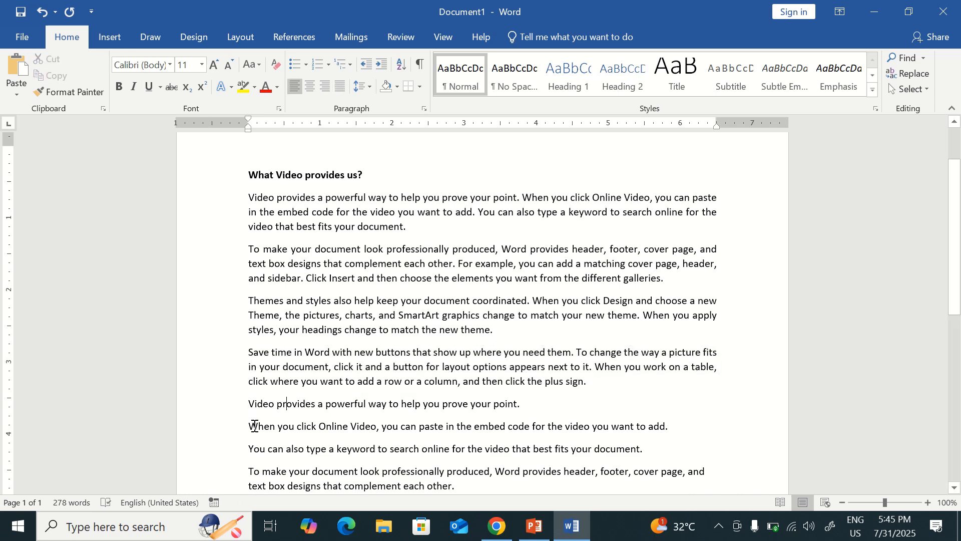
Step: Apply arrow bullets to the last five paragraphs, from "Video provides a powerful way" to "For example, you can add"
drag(249, 427, 668, 432)
scroll(500, 351, down, 3)
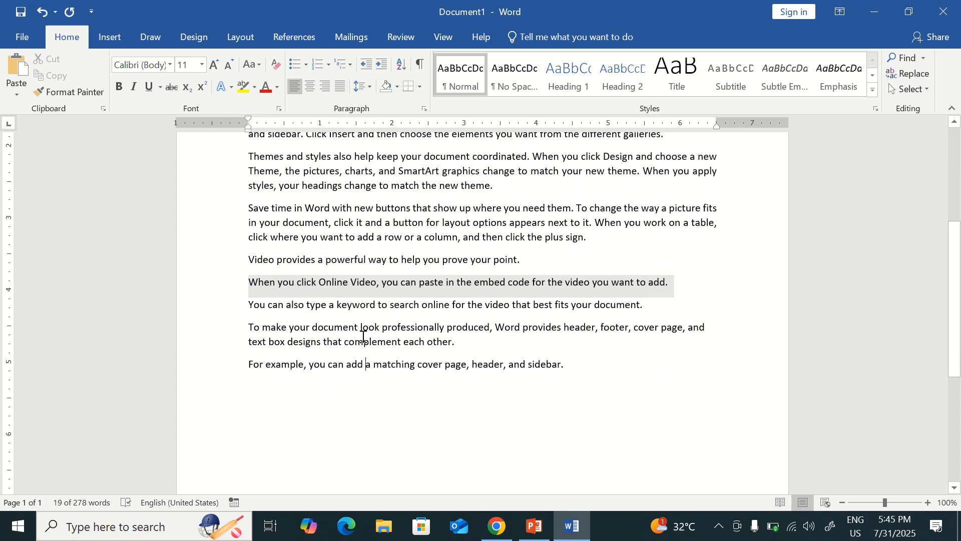
click(252, 299)
drag(247, 332, 568, 444)
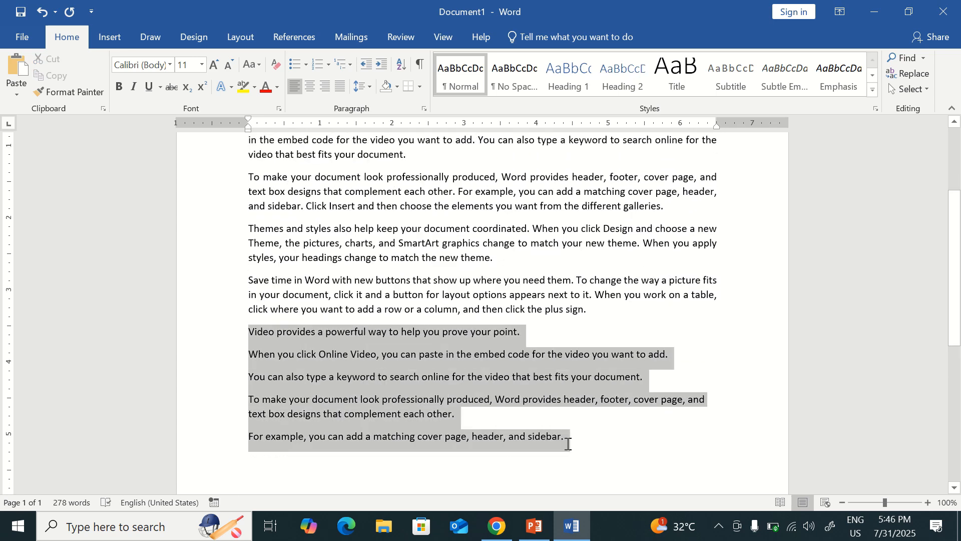
click(290, 63)
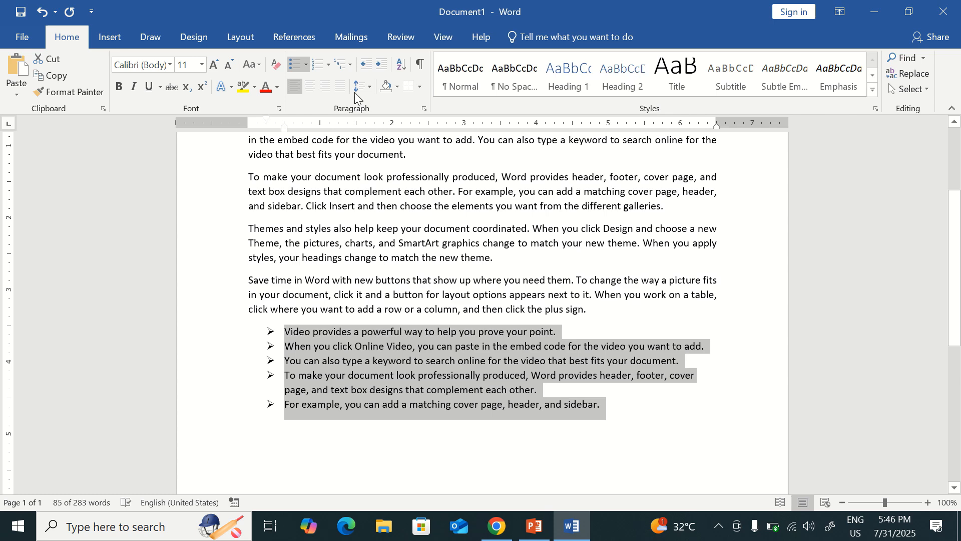
Step: Change the five-item list at the end of the document to uppercase Roman numbering (I., II., III.)
click(328, 64)
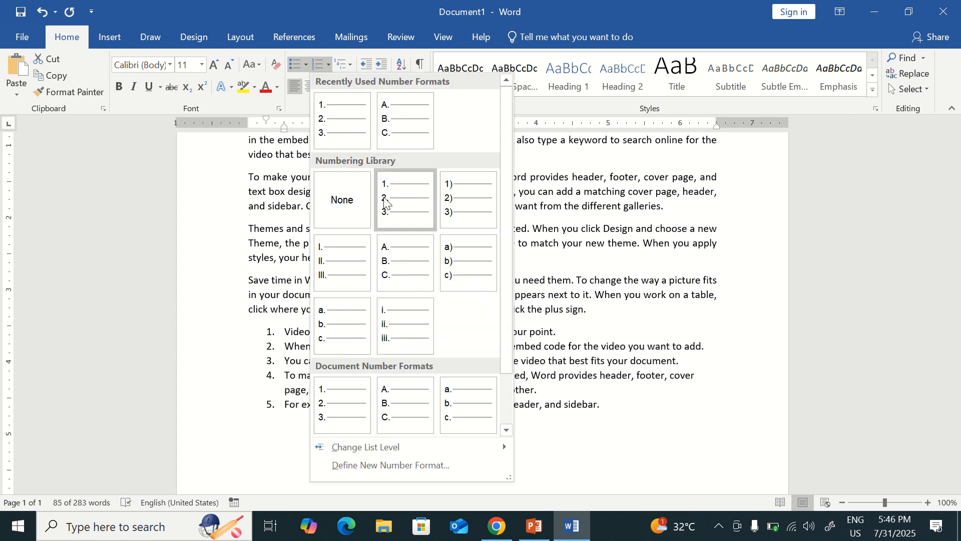
click(354, 263)
click(345, 404)
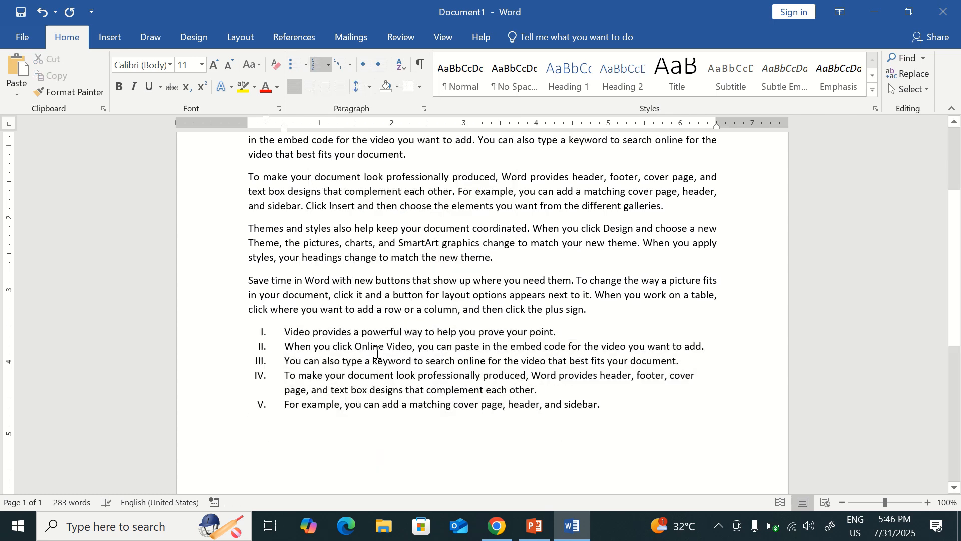
Step: Show paragraph marks and other hidden formatting symbols throughout the document
scroll(377, 352, up, 3)
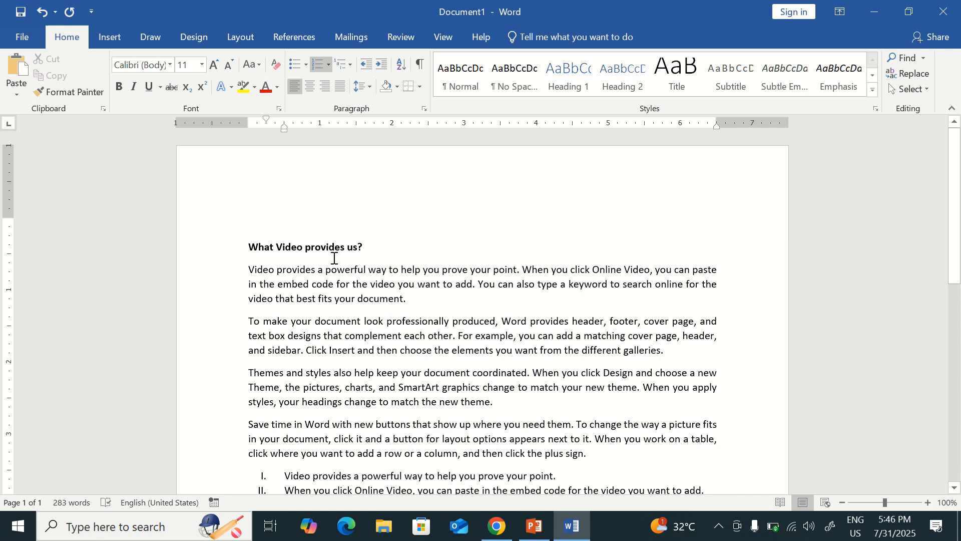
click(273, 245)
click(359, 221)
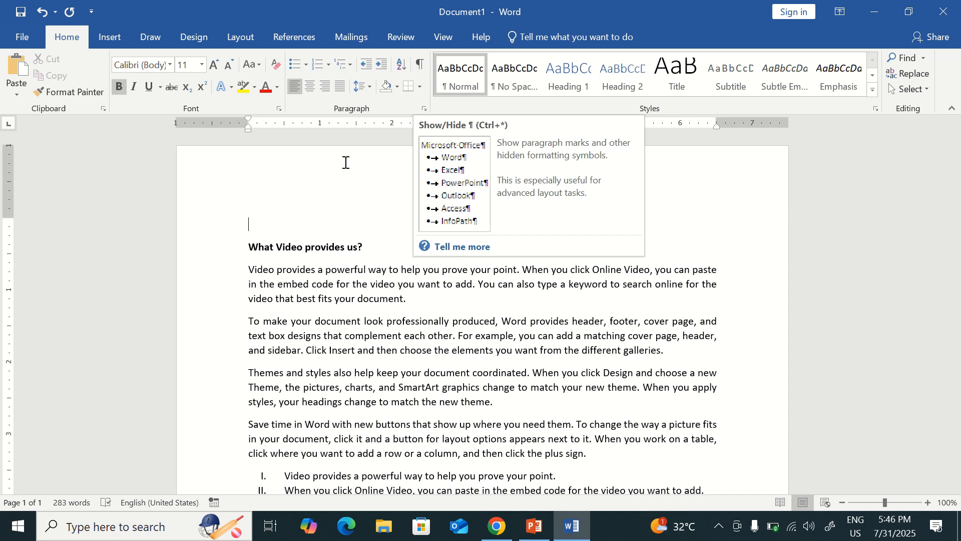
click(391, 243)
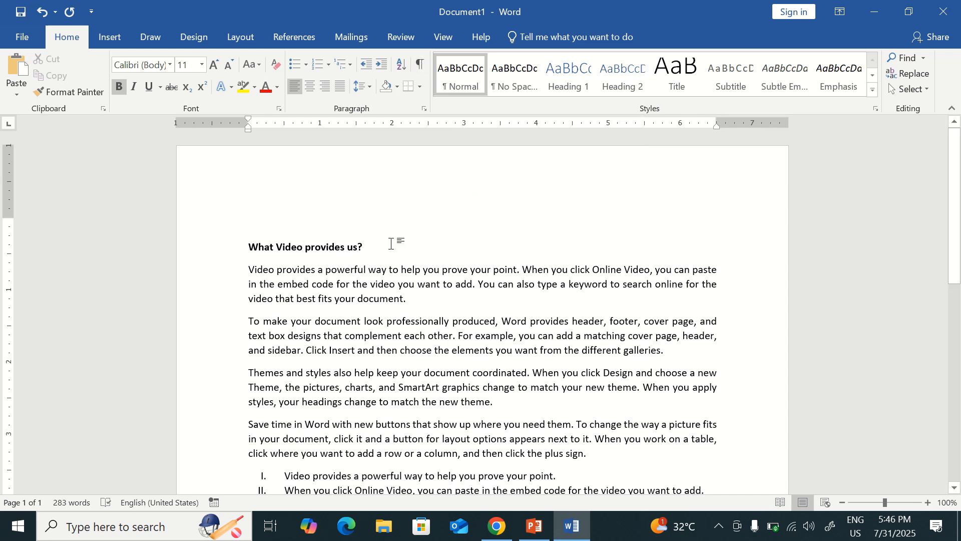
click(420, 67)
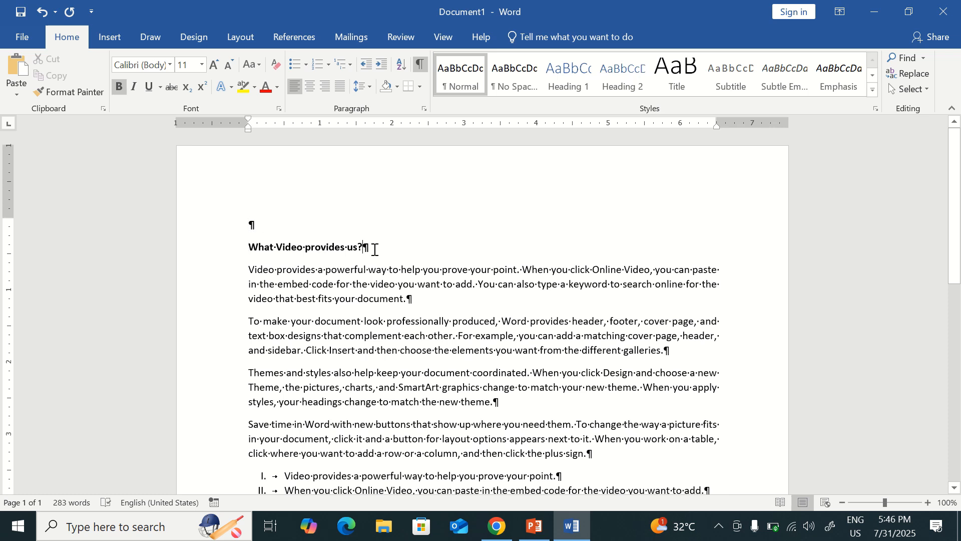
click(251, 277)
key(ctrl+j)
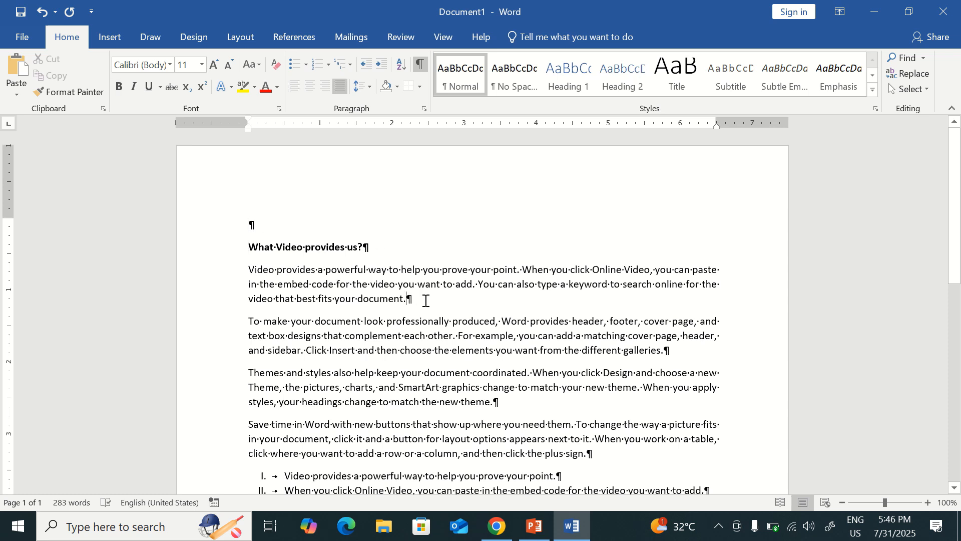
drag(412, 299, 406, 302)
click(414, 299)
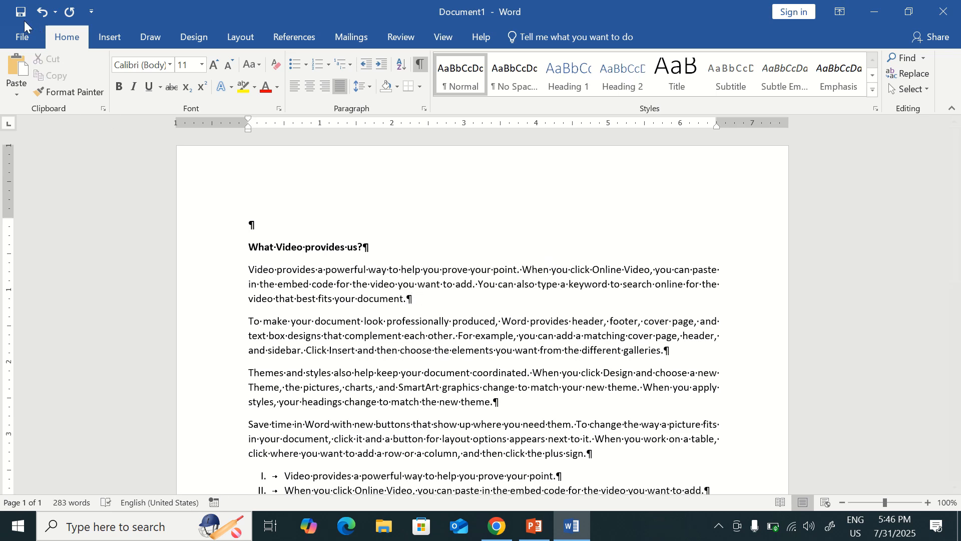
Step: Inspect the document's print preview enlarged and reduced, and return to editing
click(22, 36)
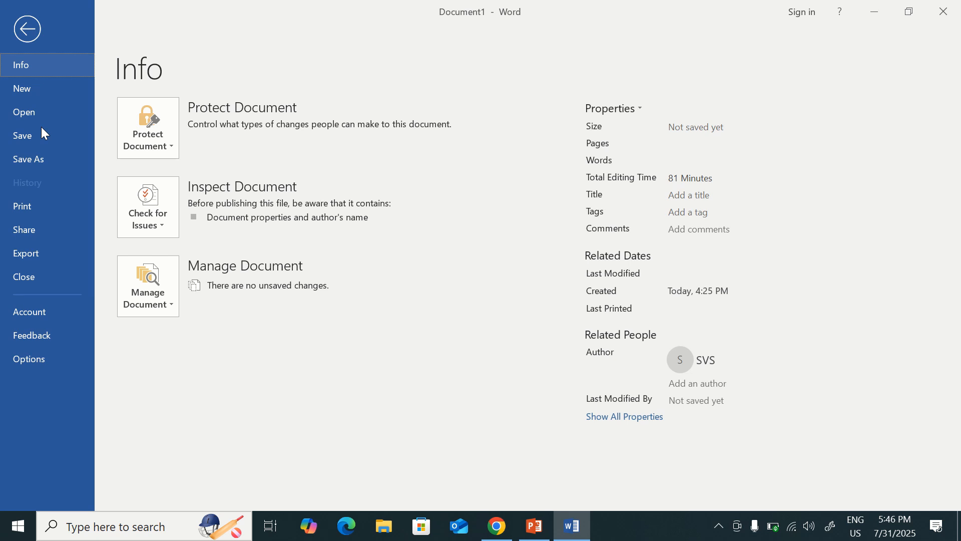
click(58, 209)
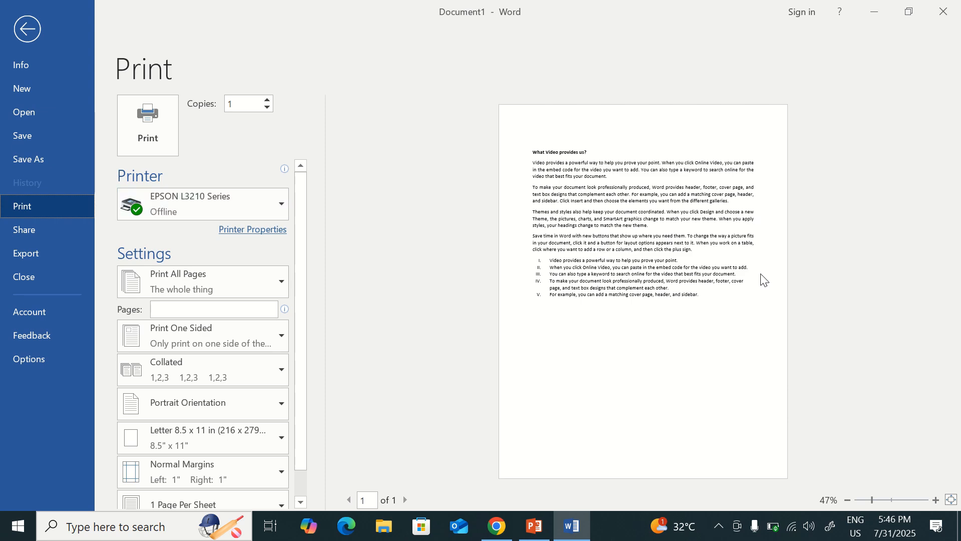
drag(893, 500, 908, 503)
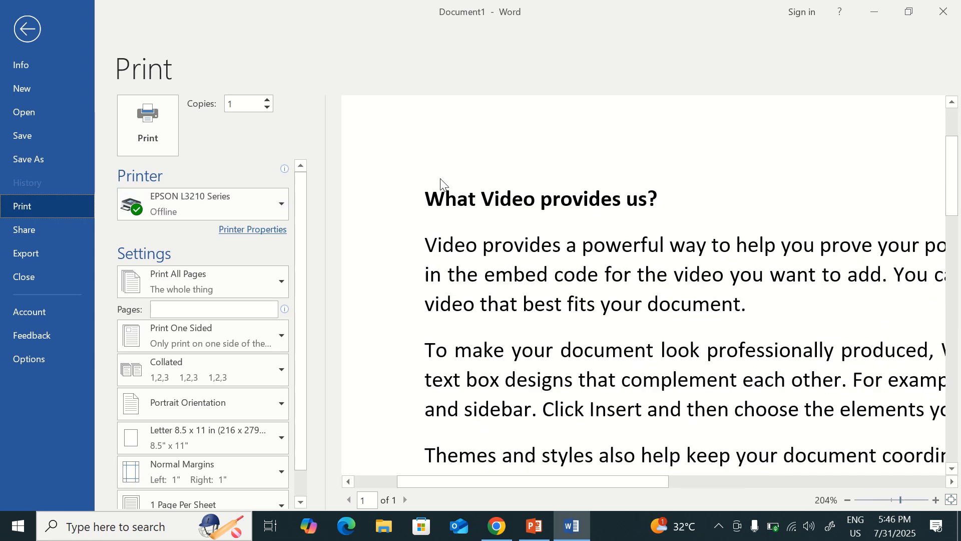
drag(900, 500, 879, 502)
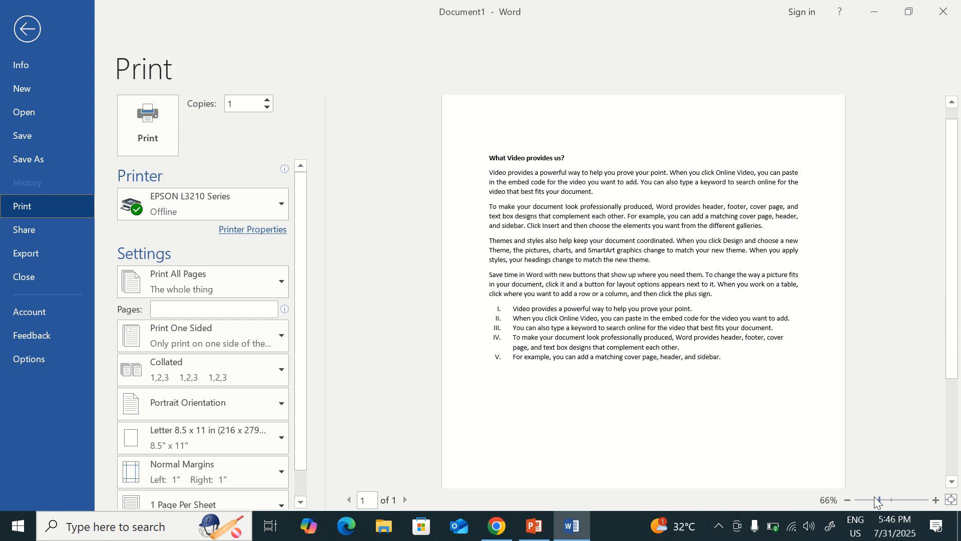
click(28, 28)
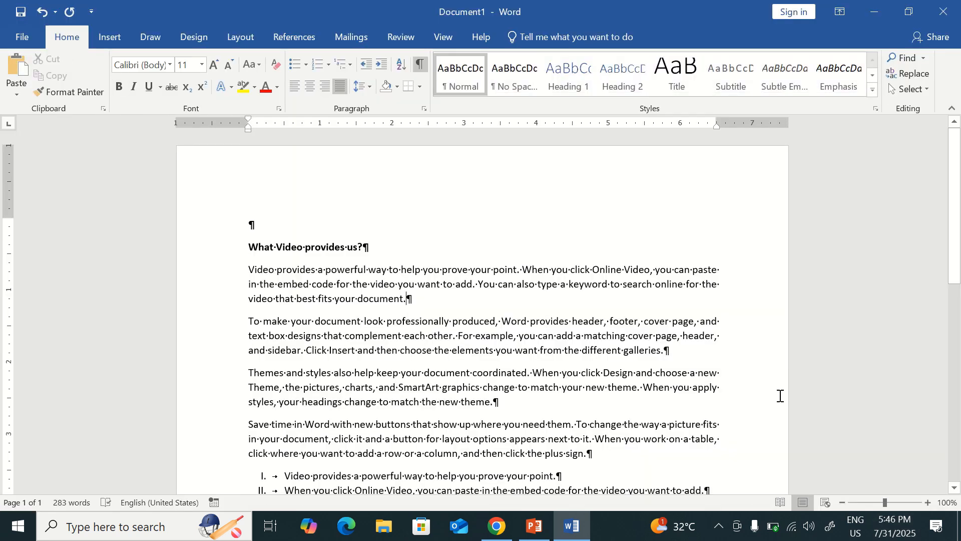
Step: Hide the formatting marks and show them again to compare the empty line above the heading
click(926, 502)
click(926, 503)
click(925, 503)
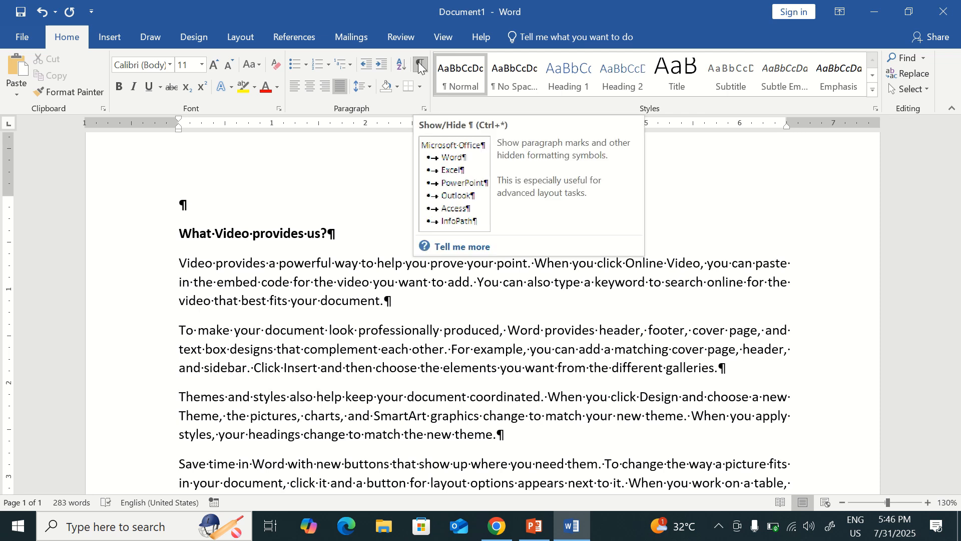
click(194, 205)
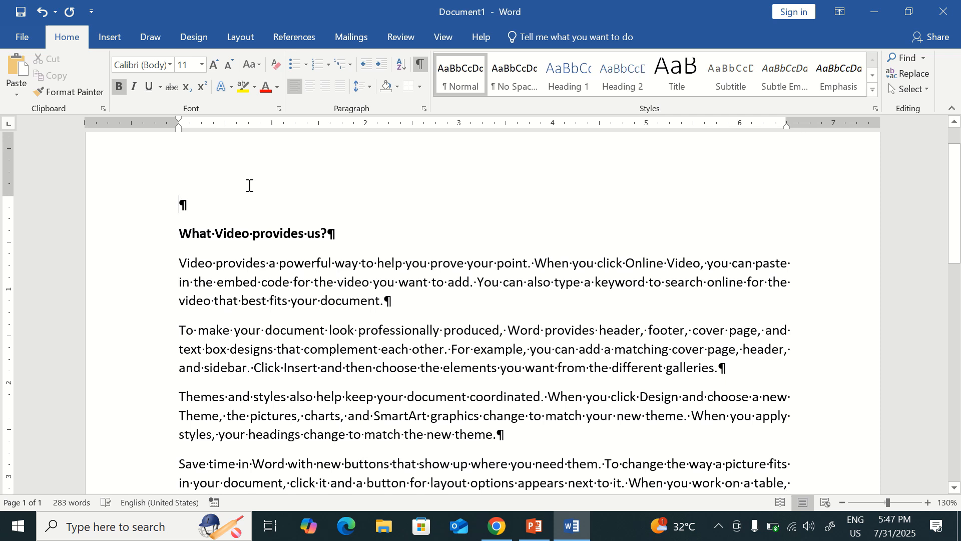
click(420, 64)
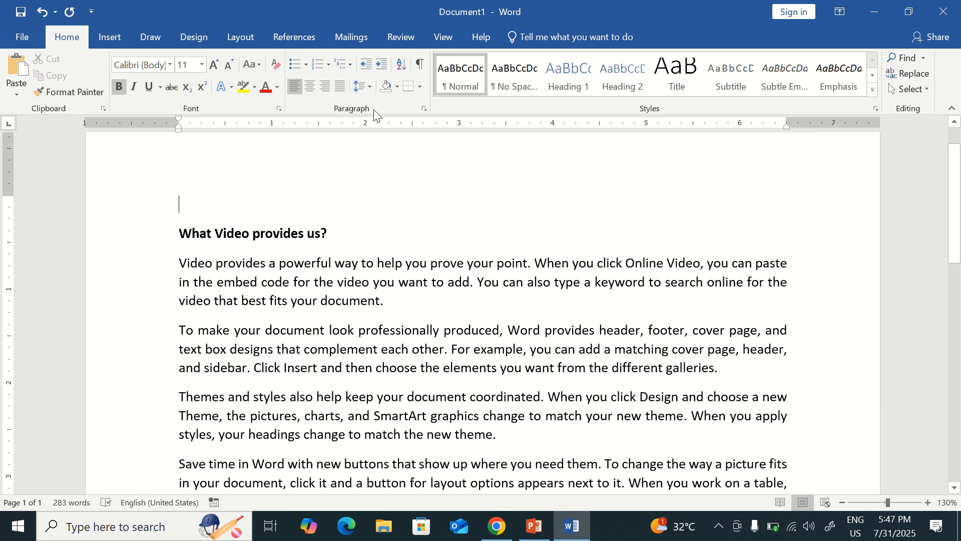
click(418, 66)
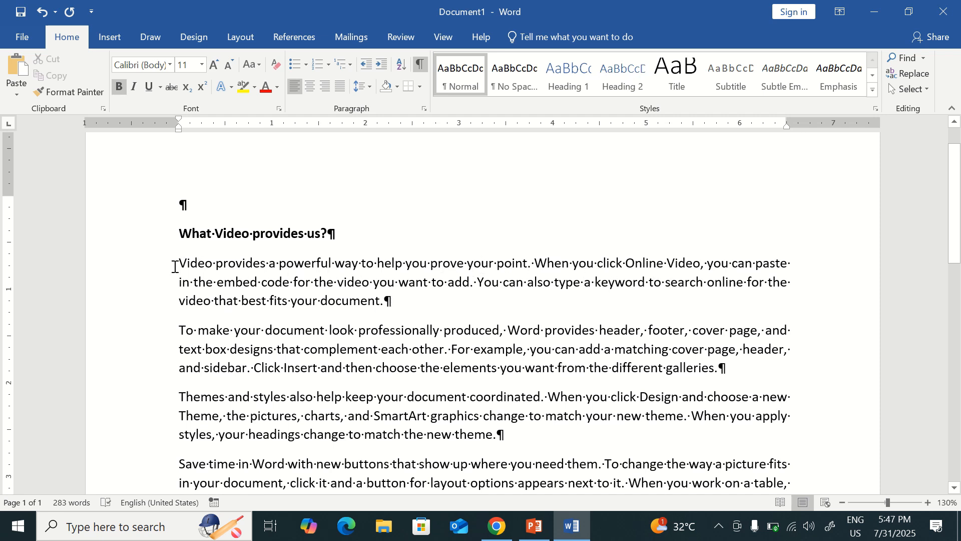
Step: Split the first body paragraph after "Online Video" into a new paragraph and undo the split
drag(179, 265, 266, 265)
click(328, 265)
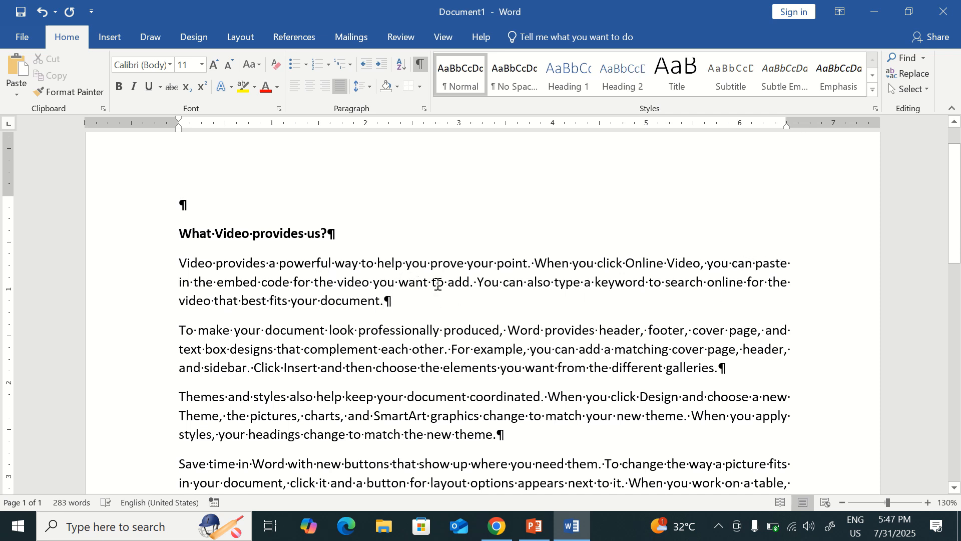
click(703, 265)
text(,)
key(Return)
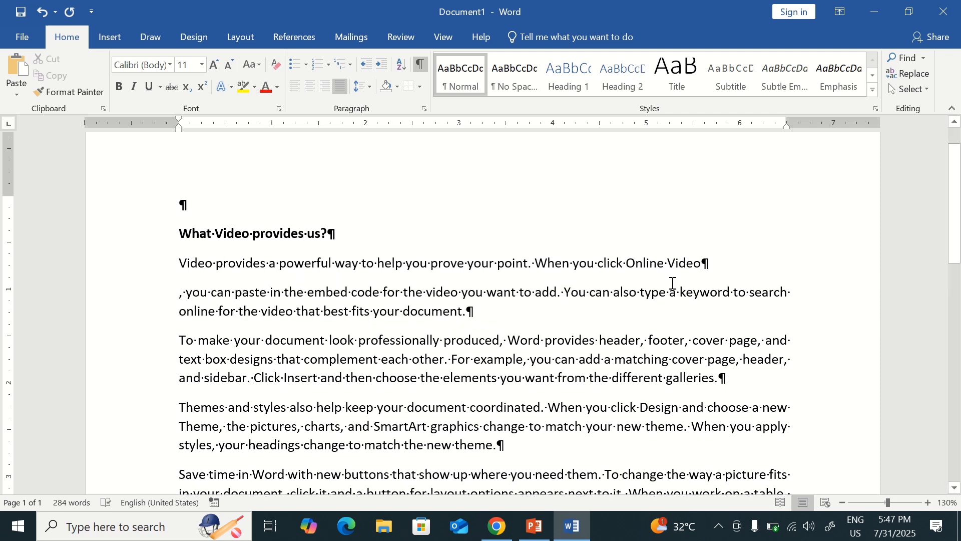
key(BackSpace)
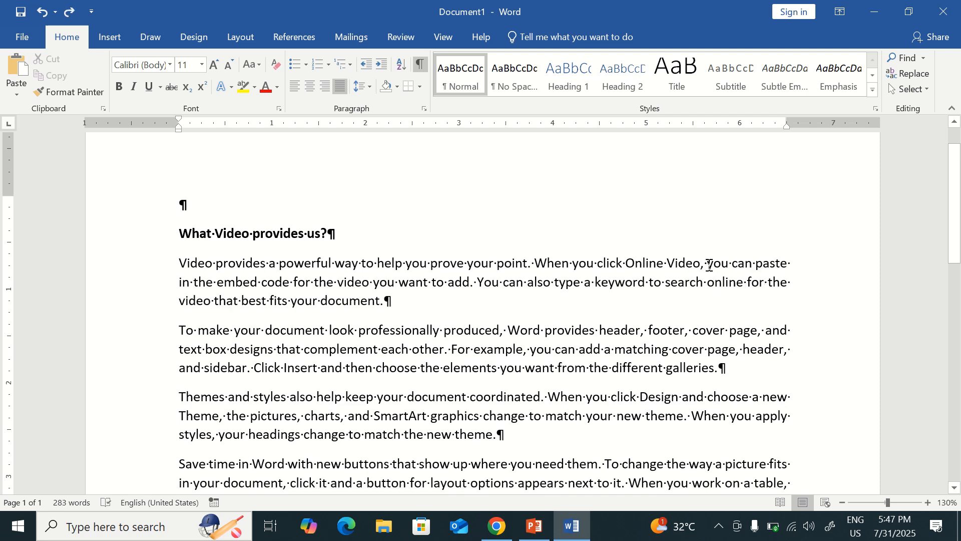
key(Return)
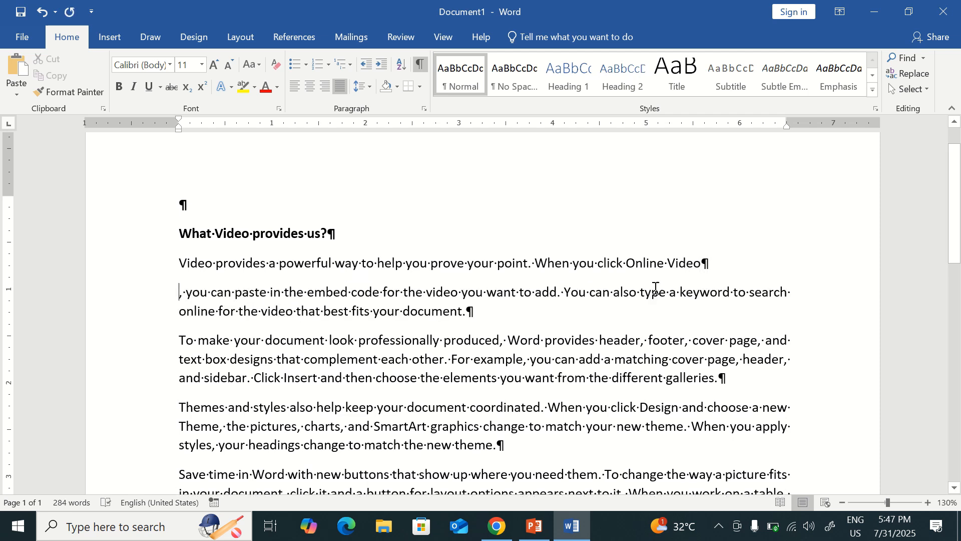
click(713, 262)
key(ctrl+z)
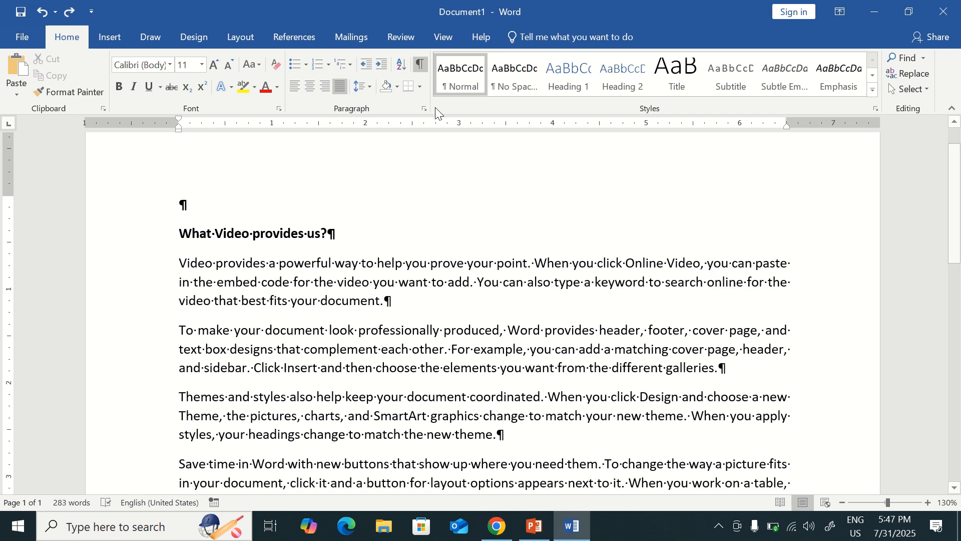
Step: Hide the paragraph marks and formatting symbols in the document
click(419, 65)
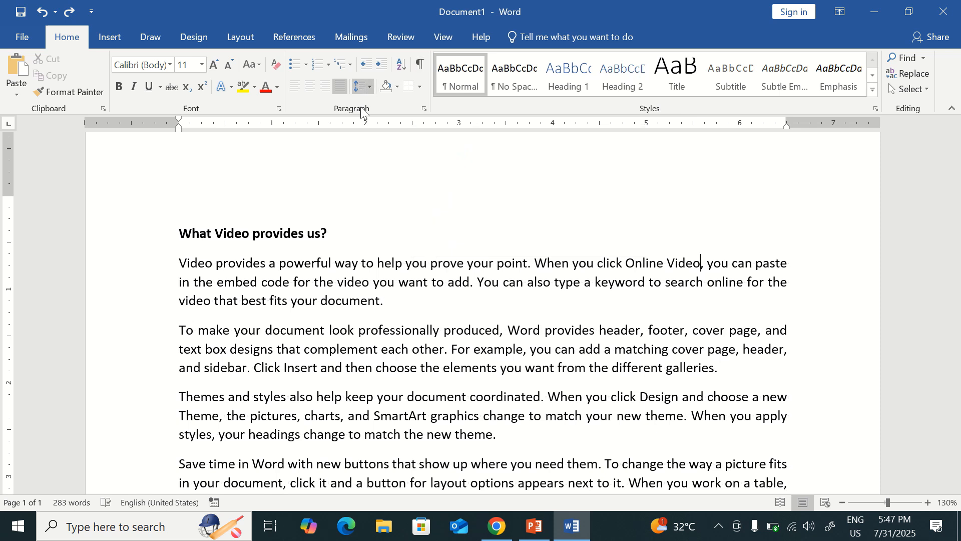
drag(175, 228, 390, 301)
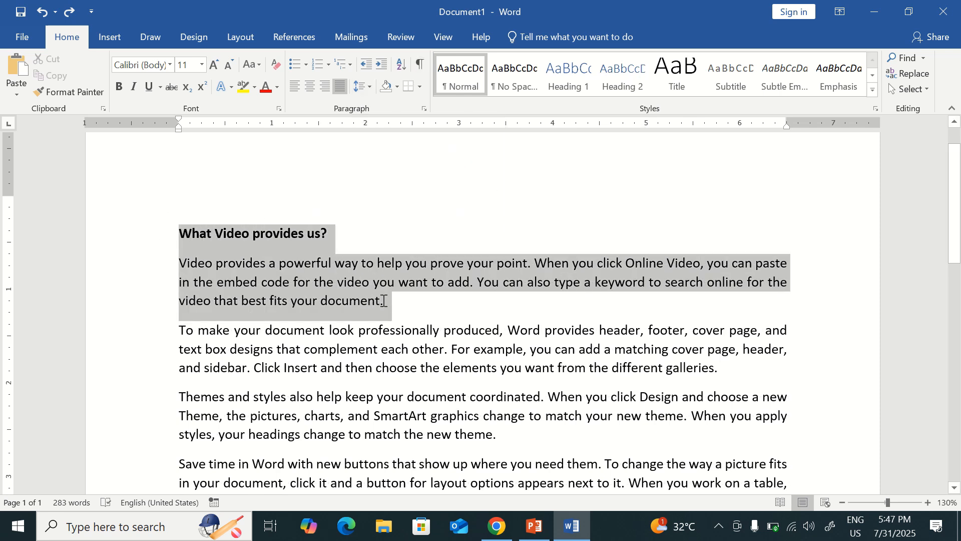
click(266, 245)
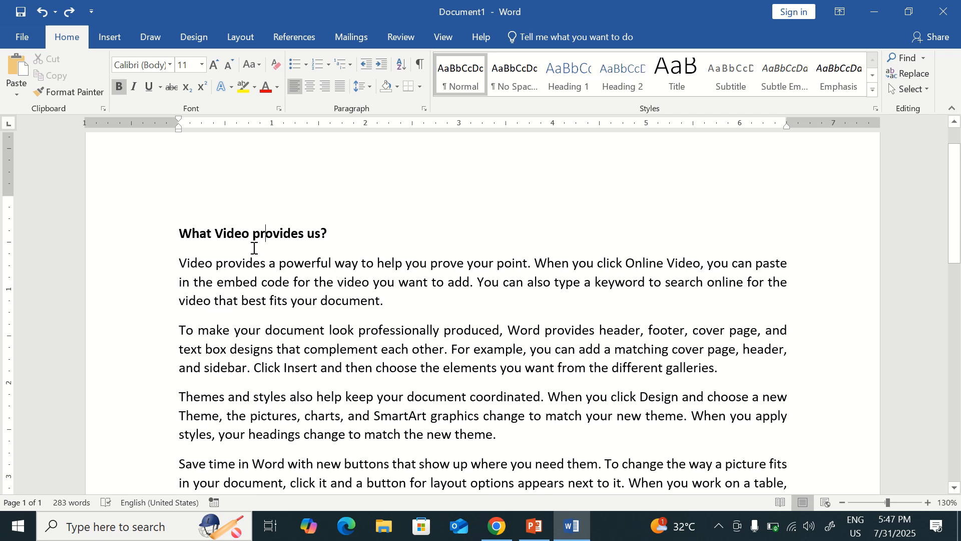
click(317, 260)
click(326, 249)
click(329, 260)
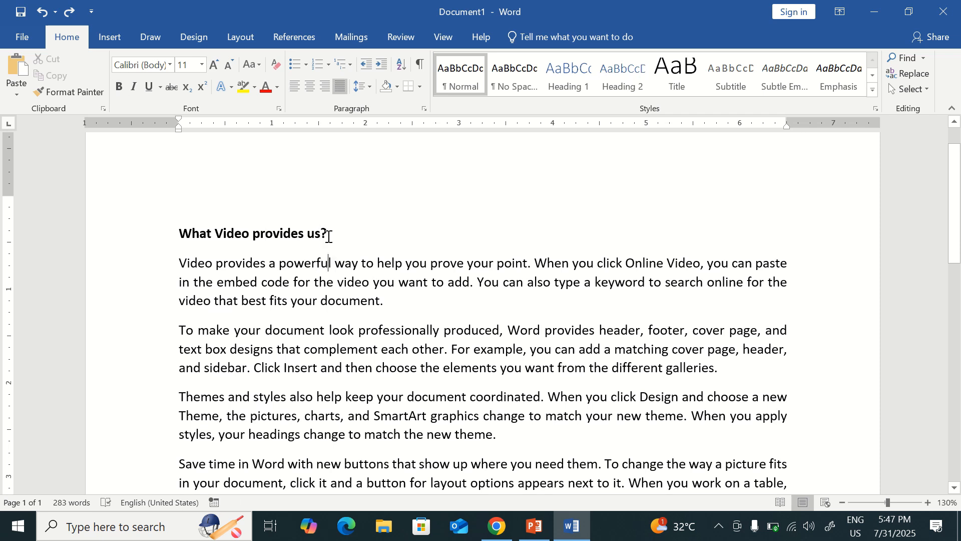
click(329, 237)
click(333, 257)
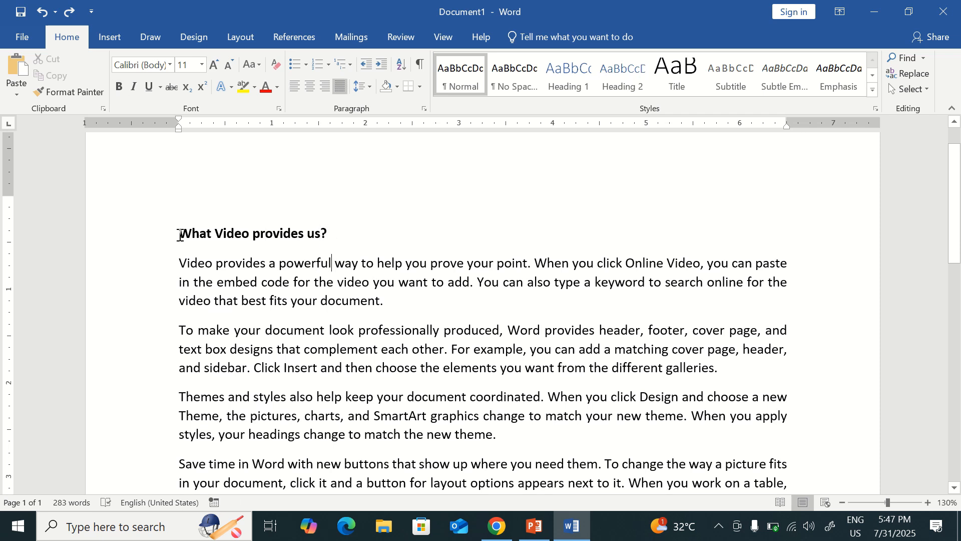
click(328, 232)
click(328, 258)
click(327, 234)
click(332, 261)
Step: Remove the space after the "What Video provides us?" heading paragraph
click(327, 233)
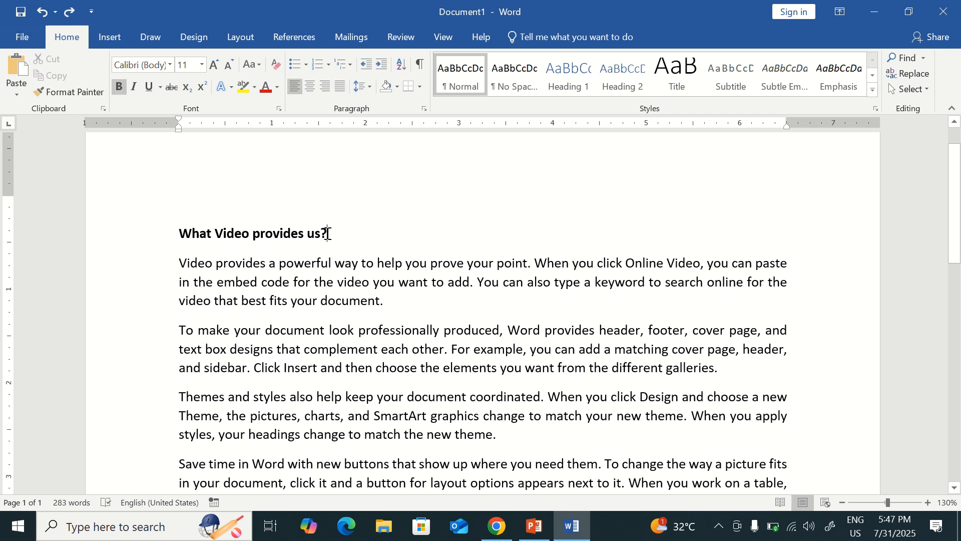
click(369, 87)
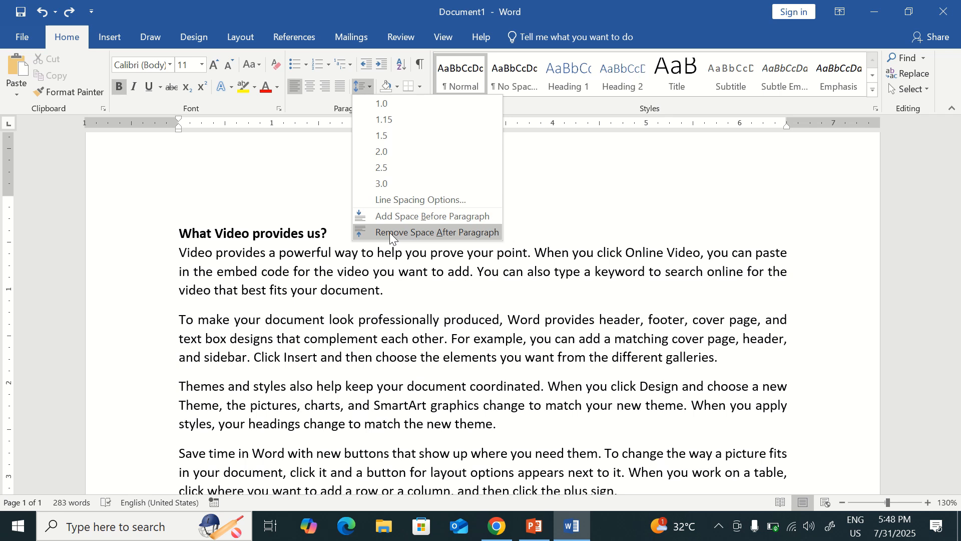
click(390, 233)
click(237, 255)
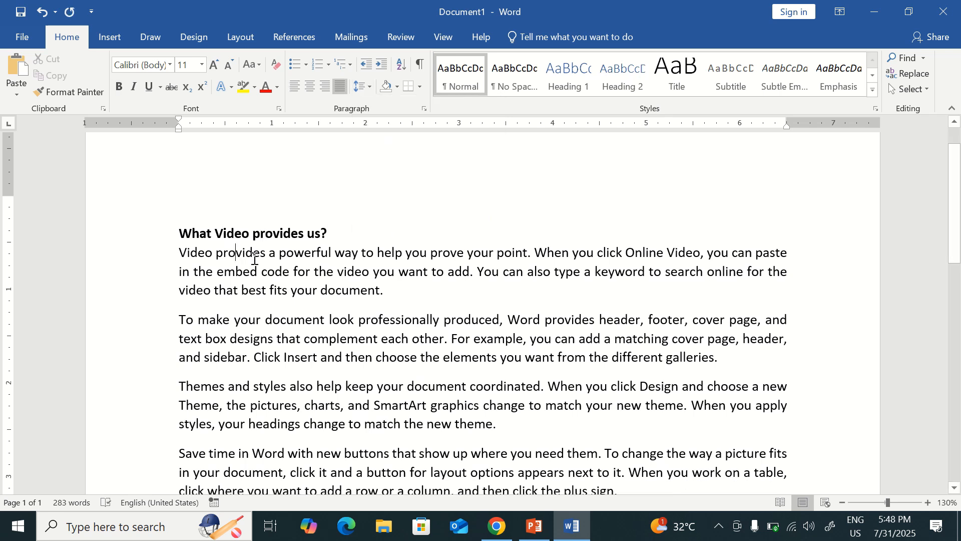
Step: Add space after the "What Video provides us?" heading paragraph
click(325, 233)
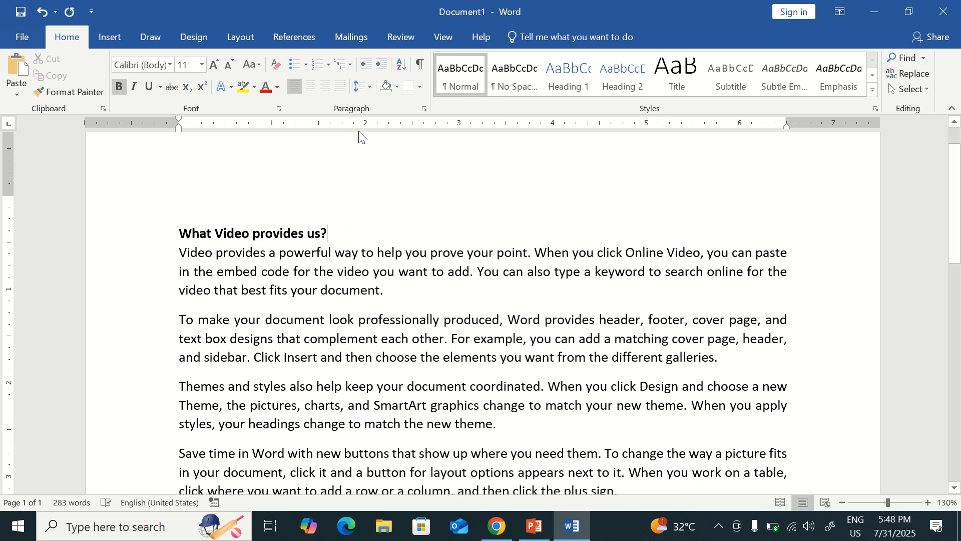
click(369, 86)
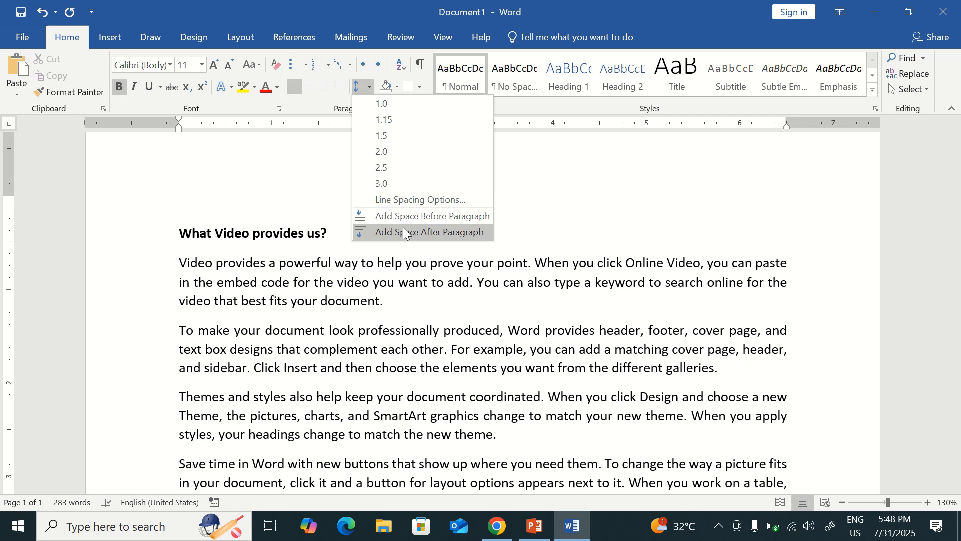
click(403, 228)
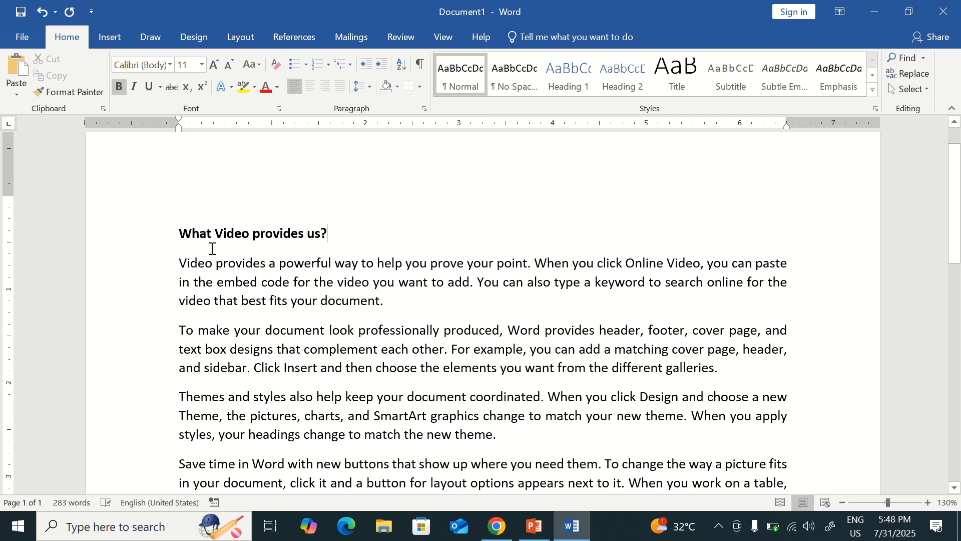
Step: Remove the space after the "What Video provides us?" heading once more and add it back
click(366, 90)
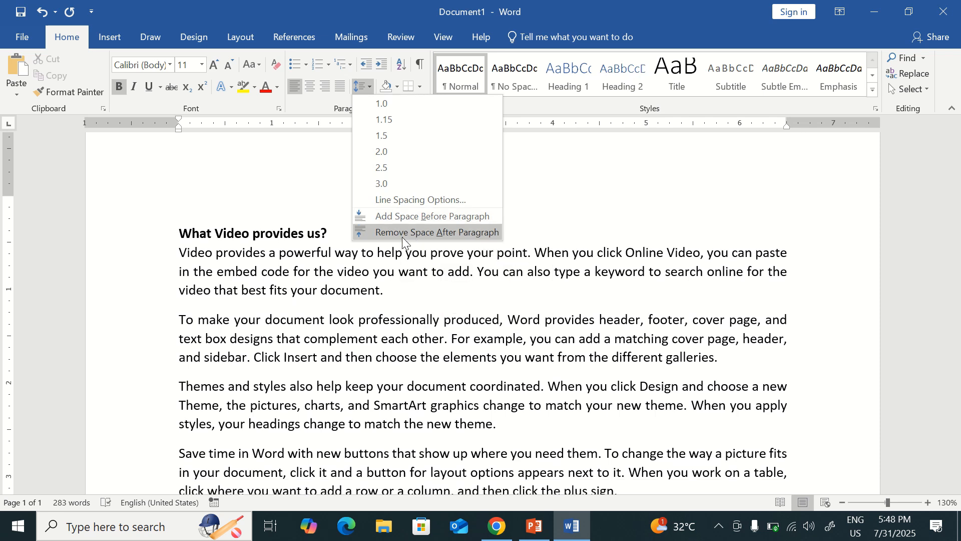
click(403, 232)
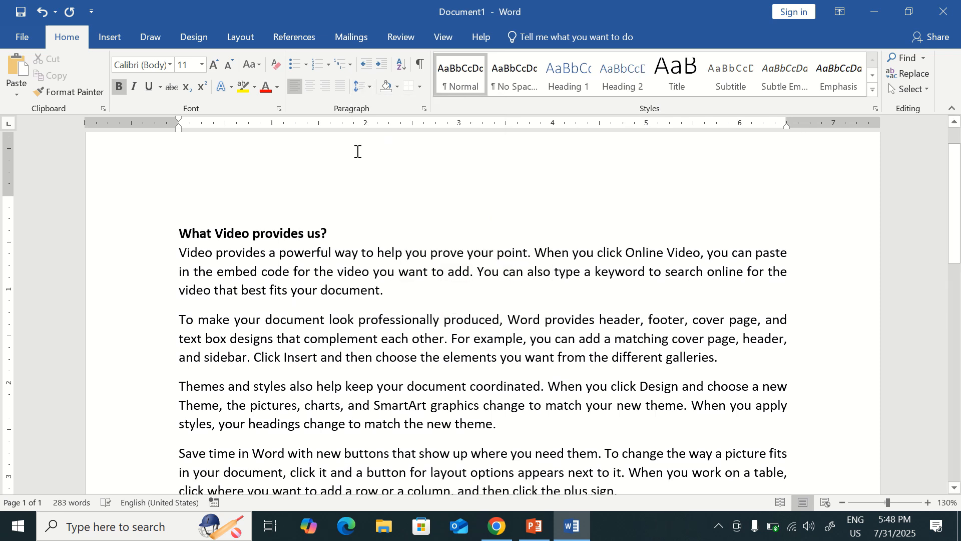
click(371, 88)
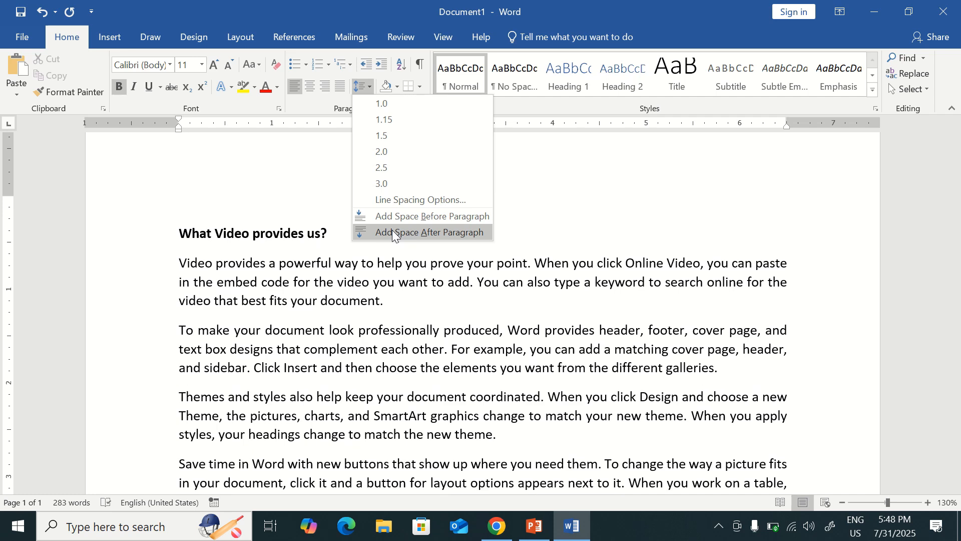
click(401, 231)
click(180, 264)
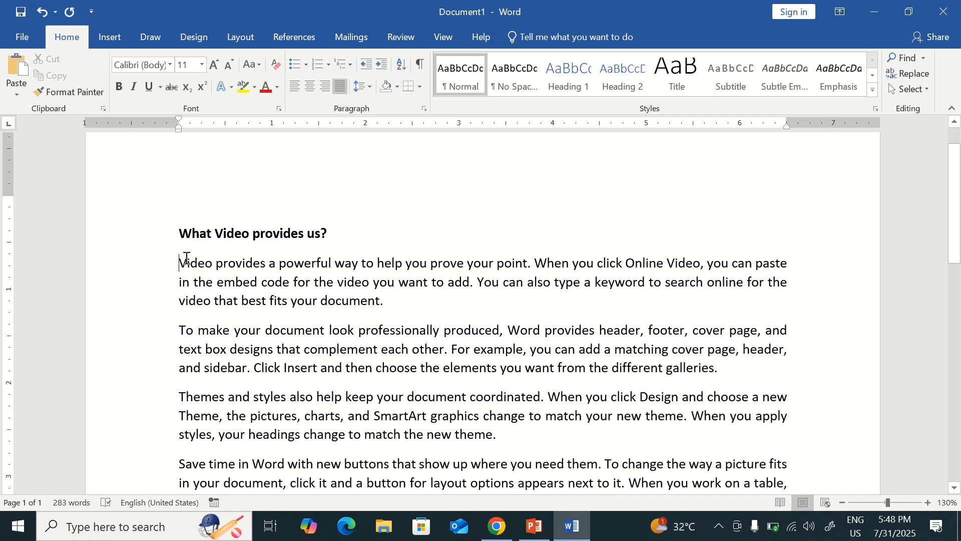
Step: Preview the preset line spacing values on the paragraph that starts "Video provides a powerful way" without applying one
click(364, 87)
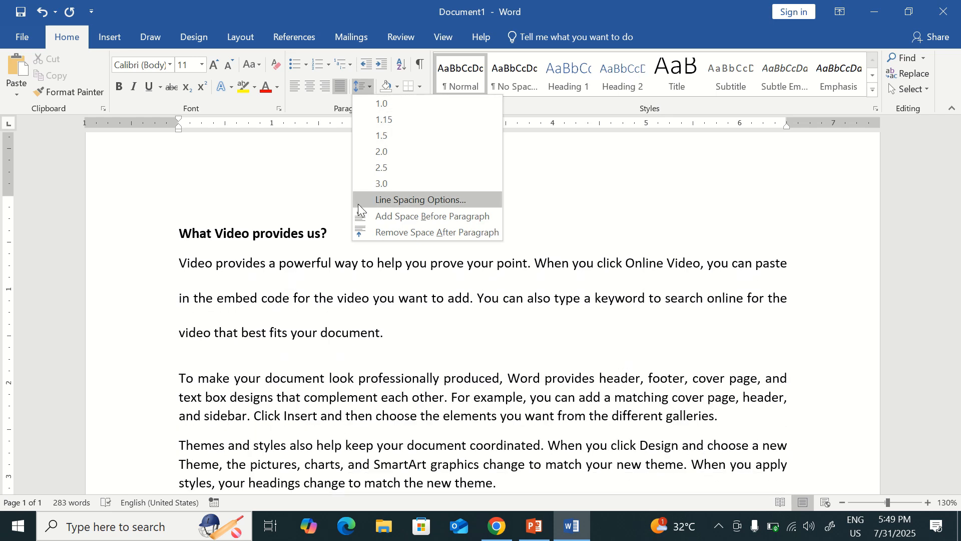
click(255, 267)
click(253, 264)
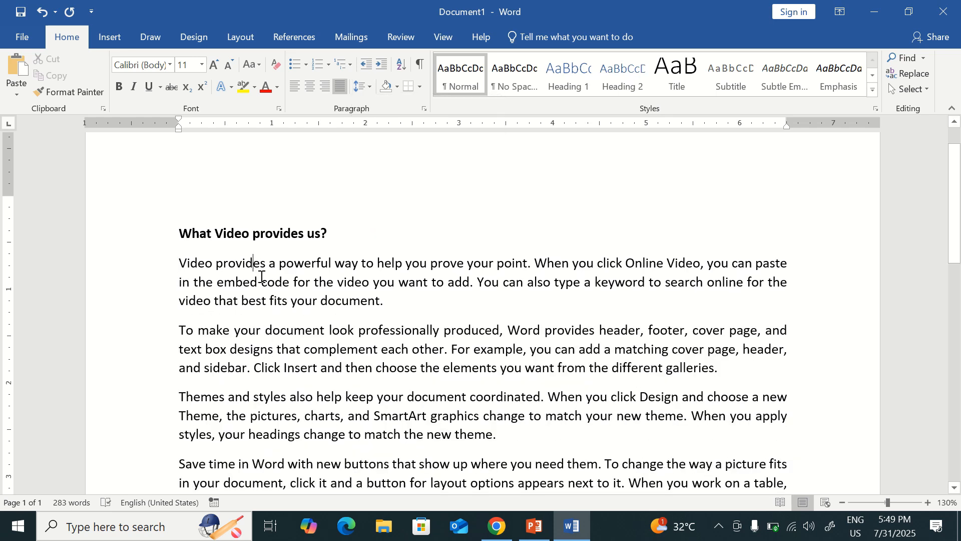
Step: Select the first body paragraph, examine its Line Spacing Options settings, and close the dialog without changes
click(278, 301)
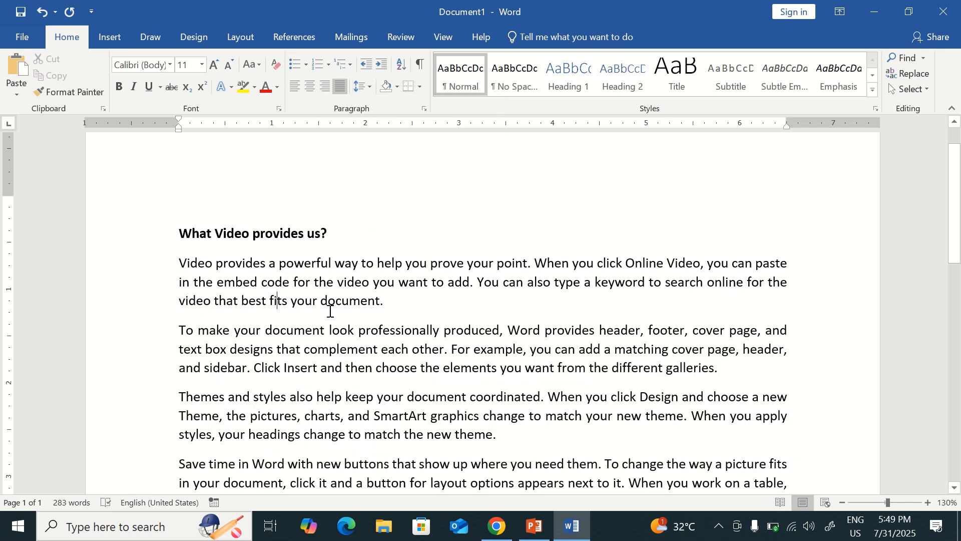
triple_click(326, 279)
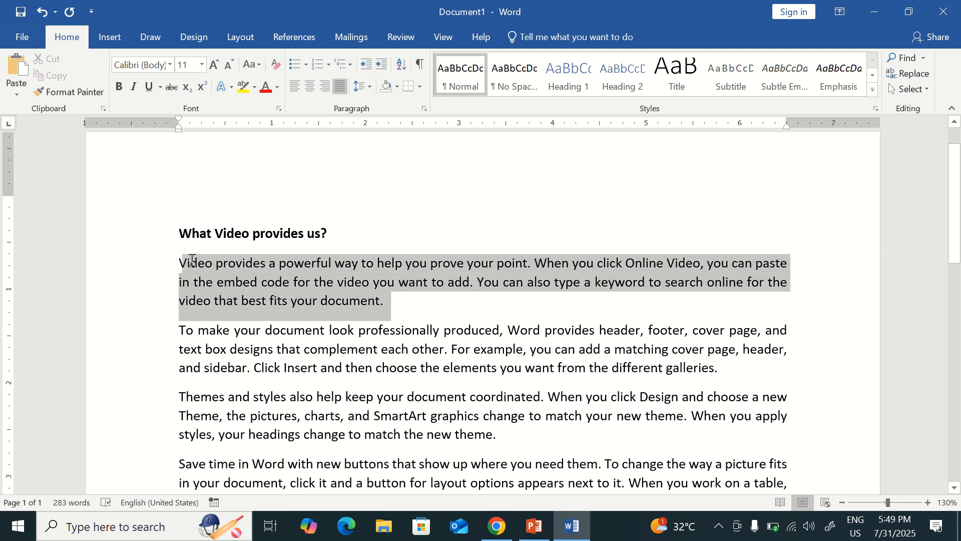
click(371, 86)
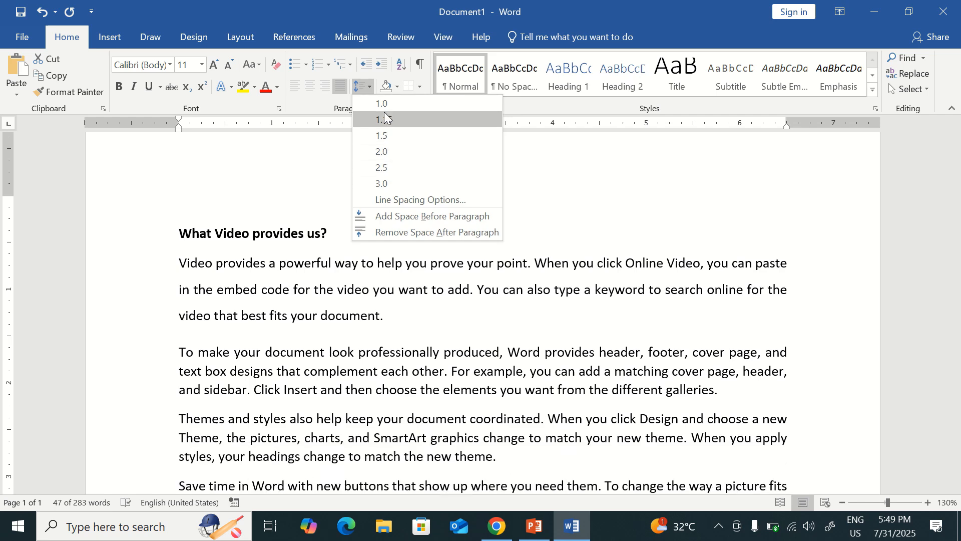
click(399, 200)
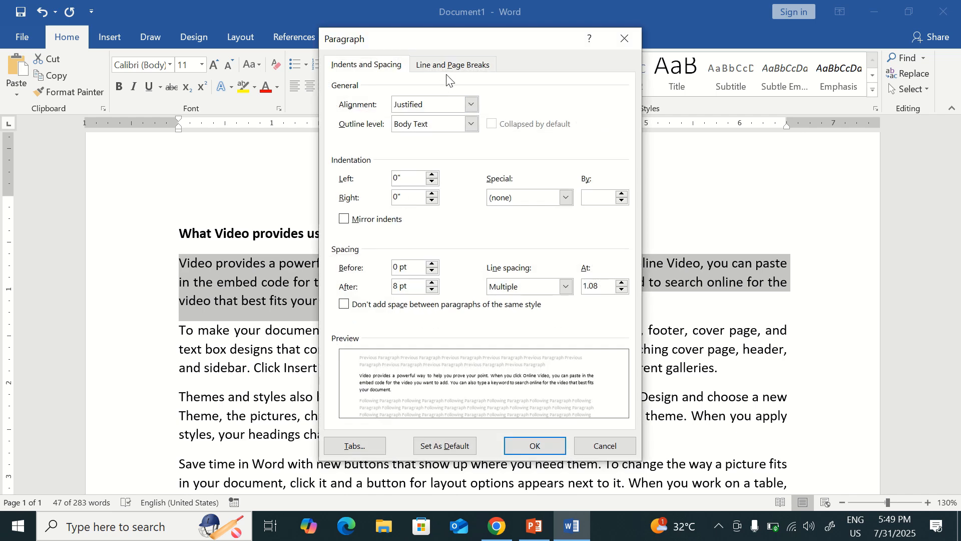
drag(456, 39, 549, 46)
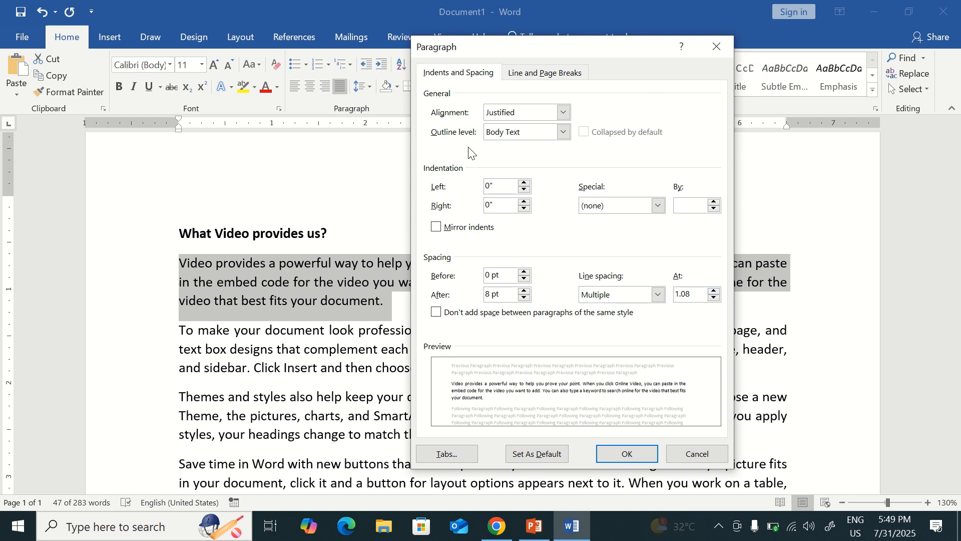
click(714, 50)
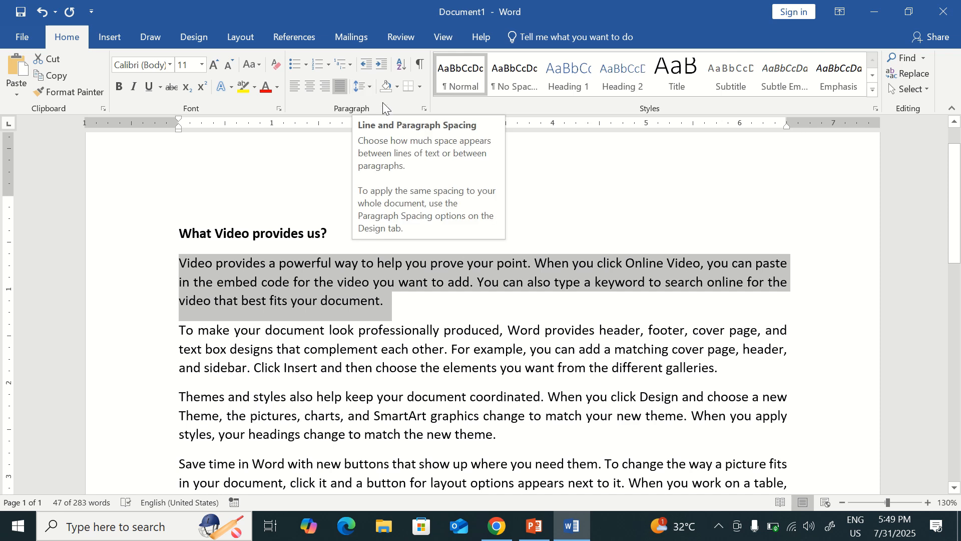
click(328, 263)
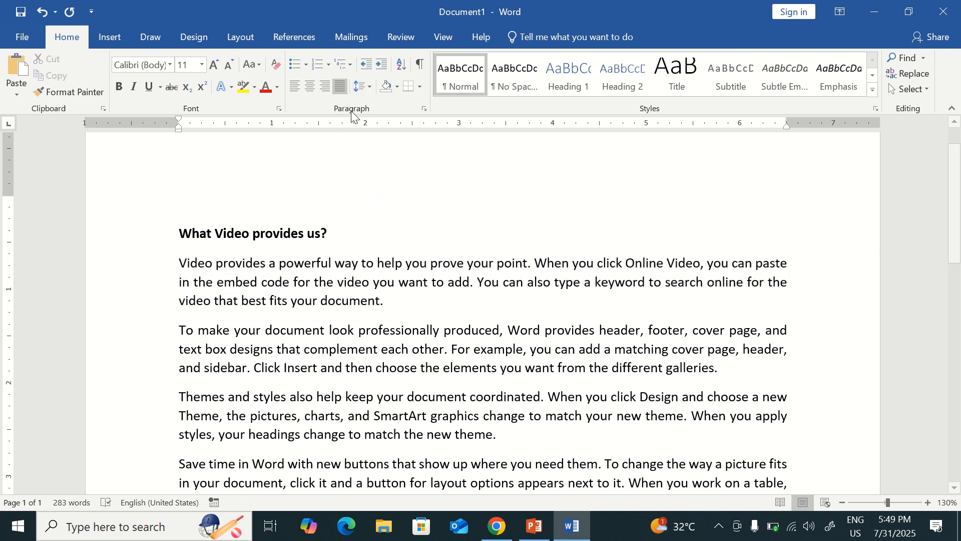
click(327, 282)
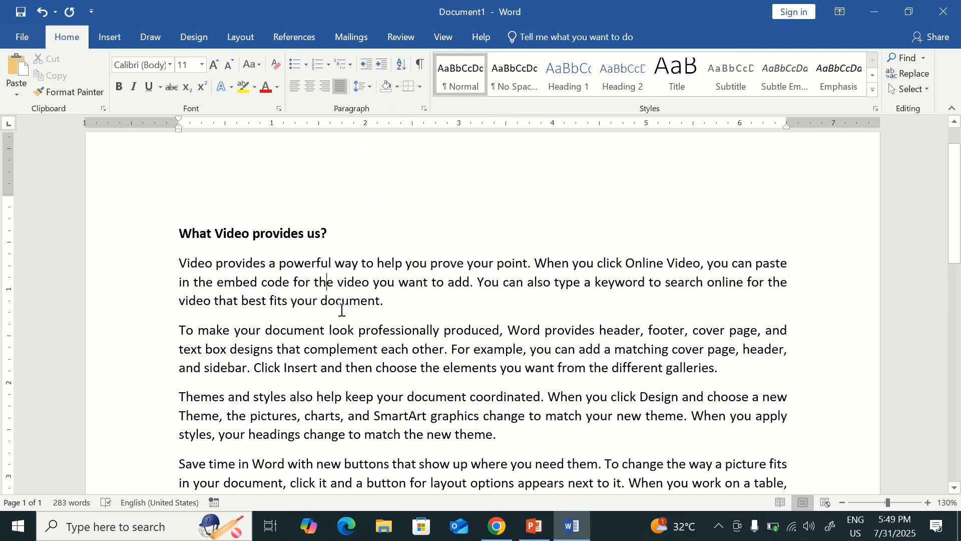
click(342, 306)
drag(329, 236, 173, 267)
mouse_move(393, 311)
mouse_down()
mouse_move(186, 266)
mouse_move(380, 299)
mouse_up()
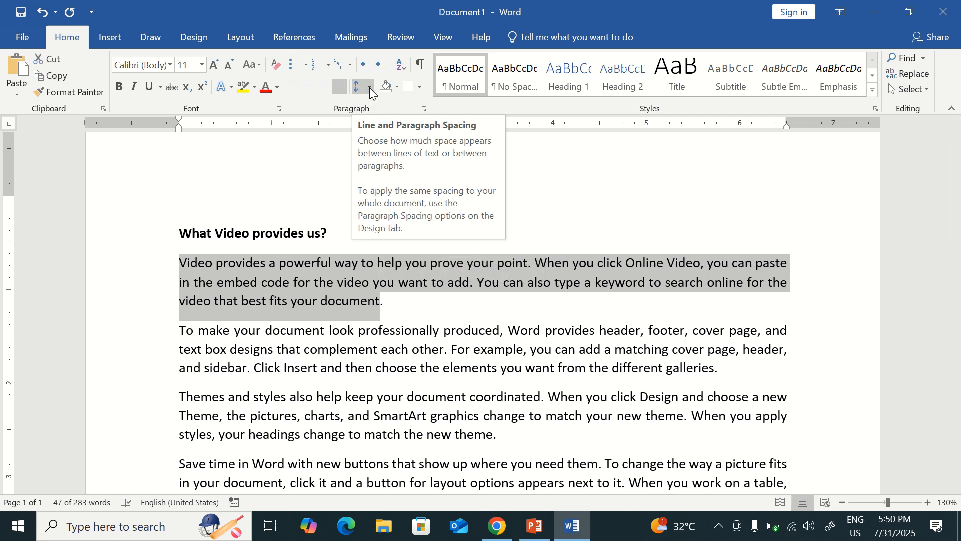
Step: Turn the formatting marks on and off, and preview shading colors behind the "What Video provides us?" heading paragraph
click(331, 233)
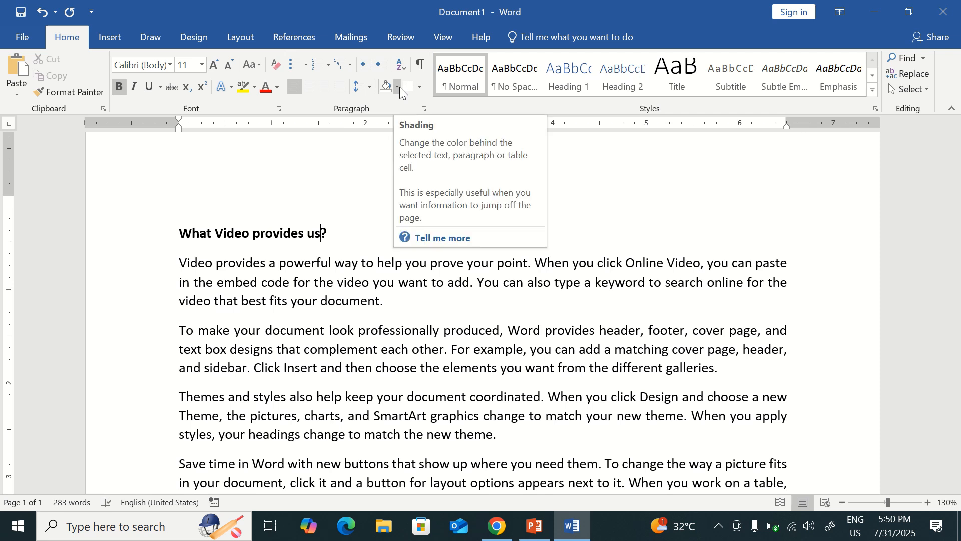
click(398, 87)
click(334, 234)
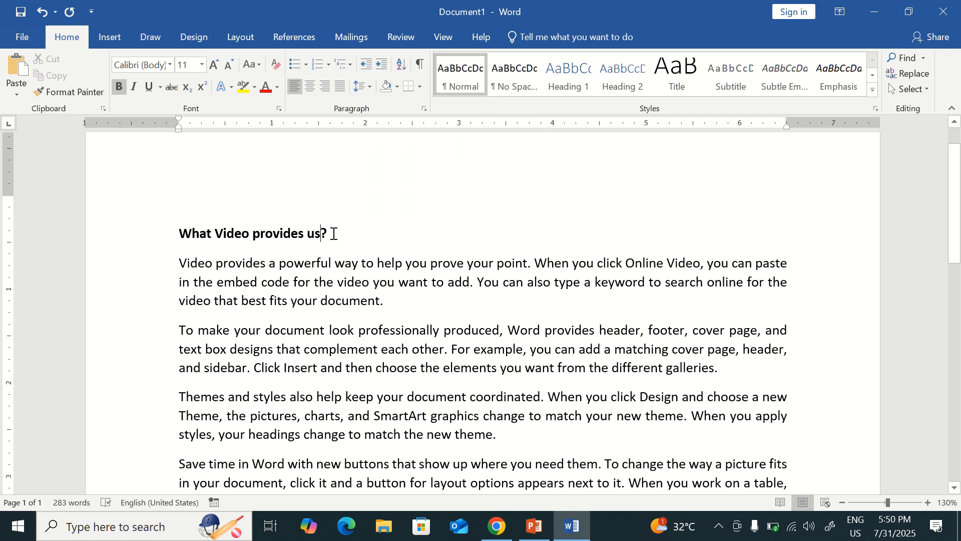
click(421, 64)
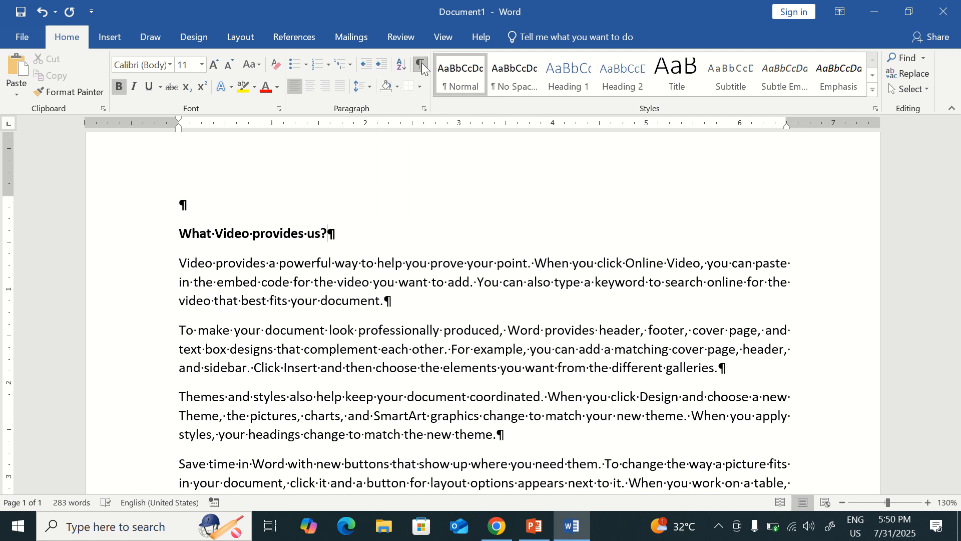
click(422, 67)
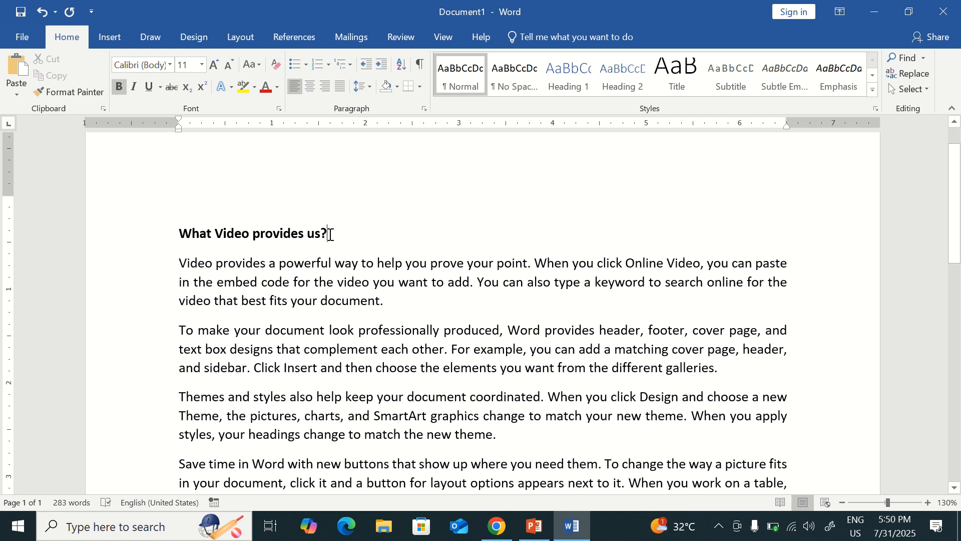
click(396, 87)
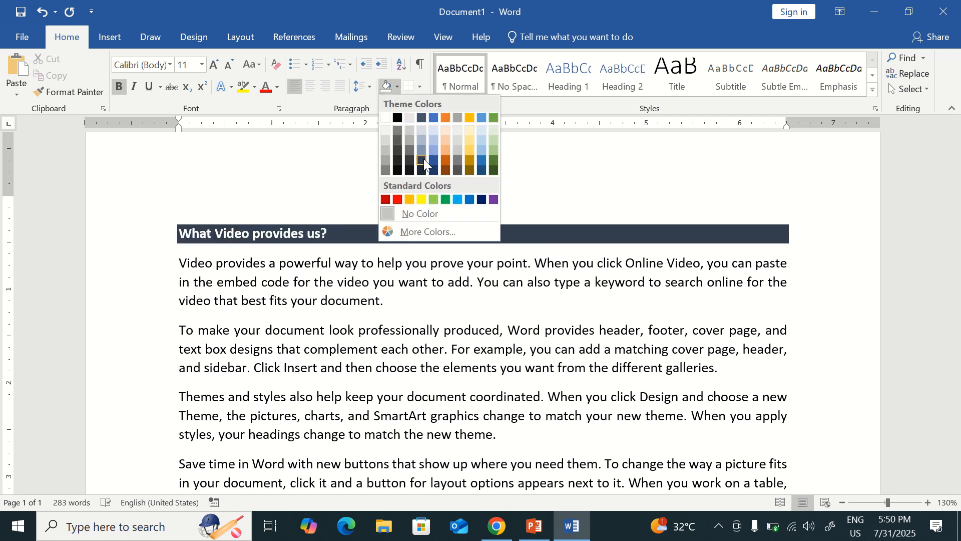
click(330, 235)
Step: Select the text of the "What Video provides us?" heading and preview shading colors behind it without applying one
drag(176, 230, 329, 229)
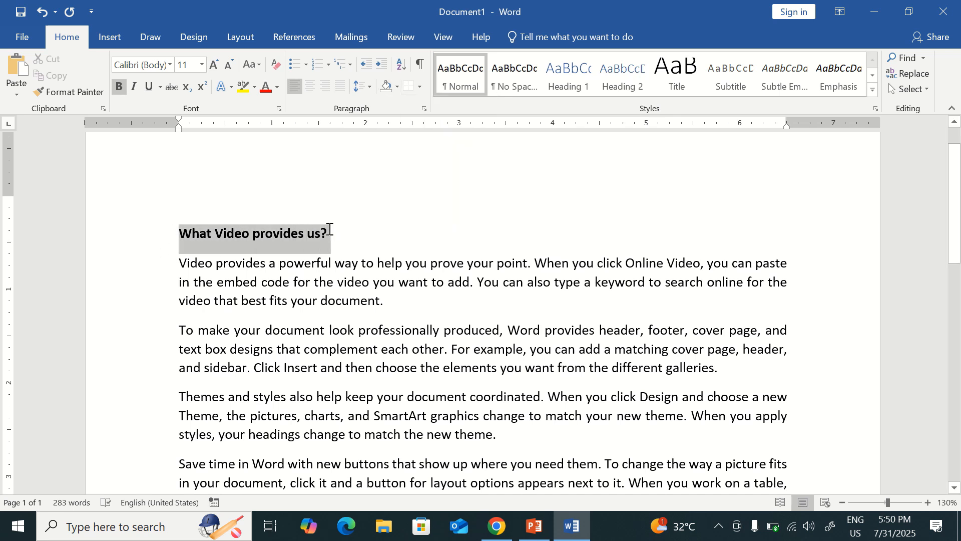
click(397, 87)
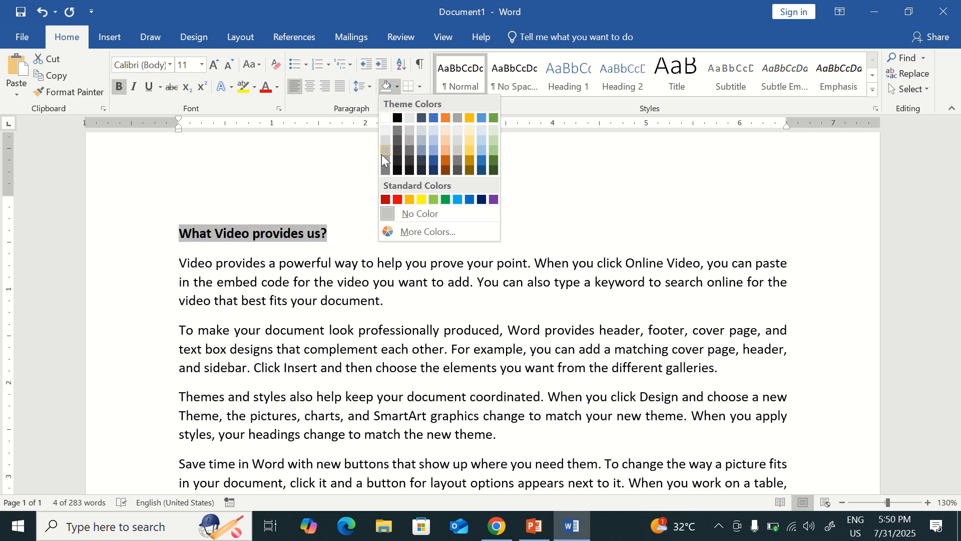
click(332, 234)
click(332, 234)
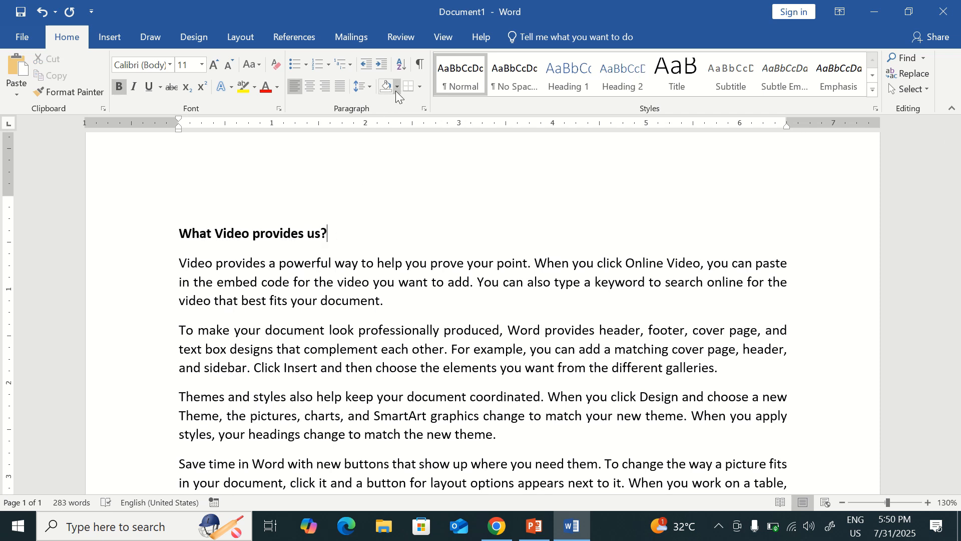
Step: Reselect the "What Video provides us?" heading and preview gold shading behind it, leaving the shading unapplied
click(322, 233)
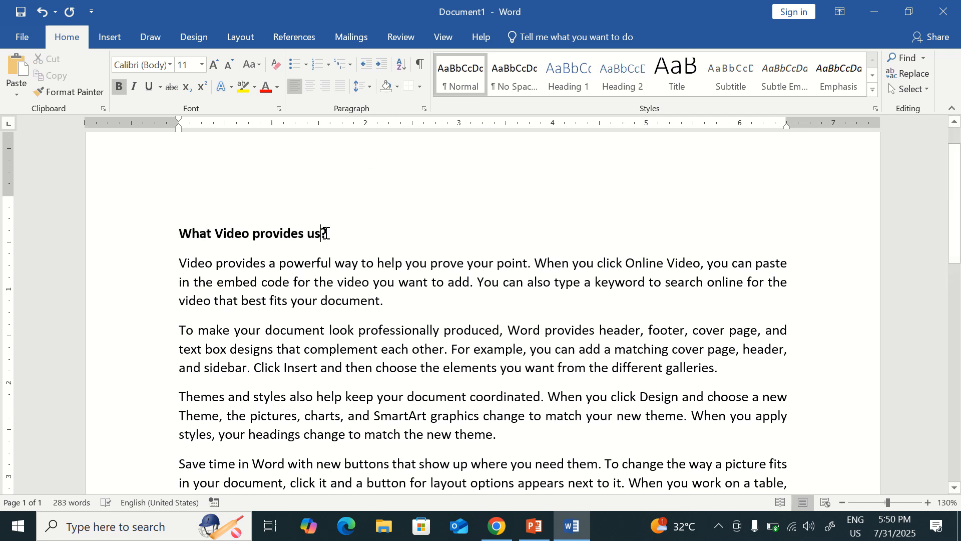
mouse_move(318, 233)
mouse_down()
mouse_move(222, 223)
mouse_move(185, 237)
mouse_up()
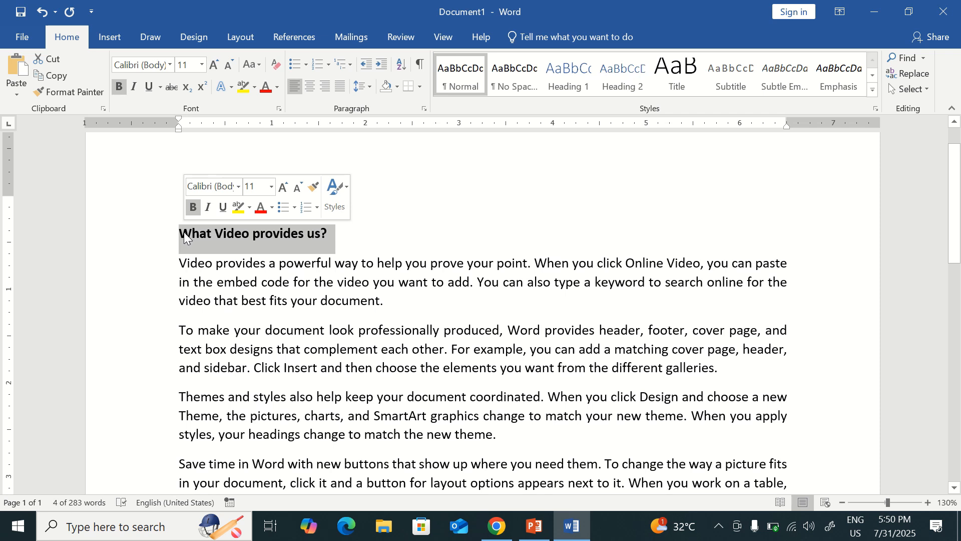
click(396, 86)
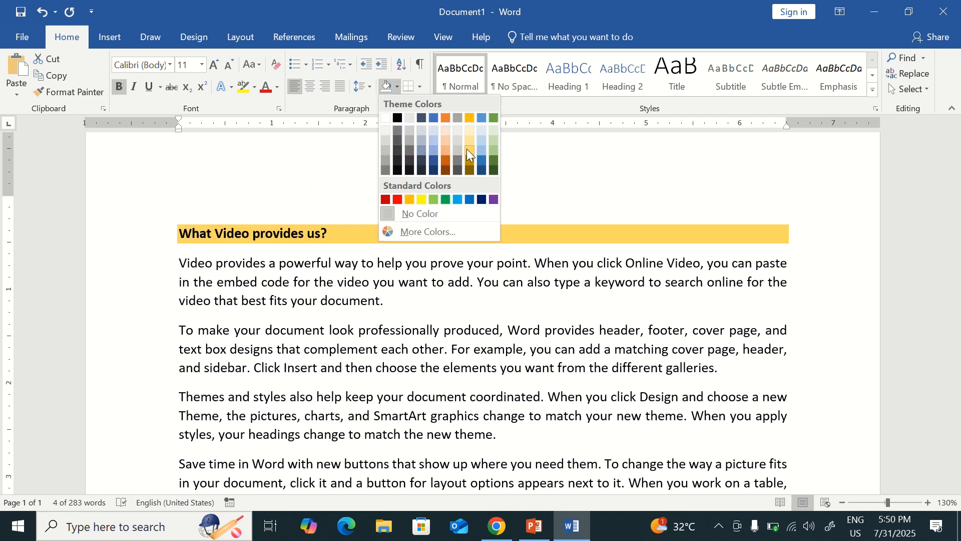
click(340, 202)
click(228, 239)
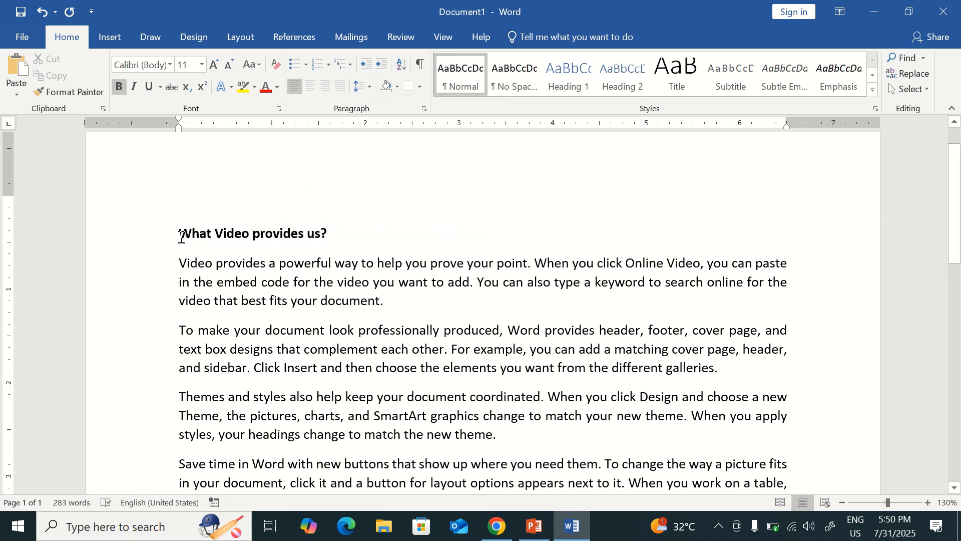
Step: Select the "What Video provides us?" heading again and set its shading to No Color
drag(181, 236, 332, 227)
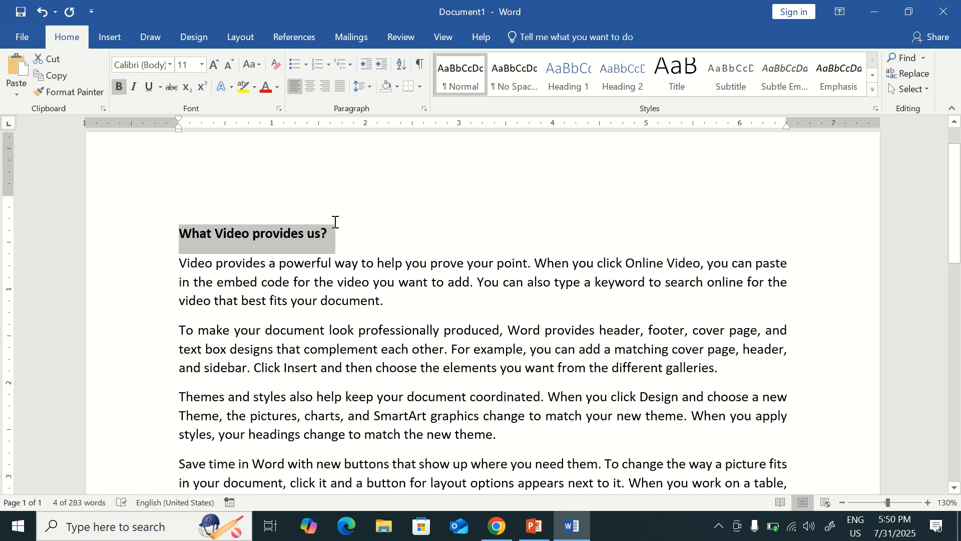
click(398, 86)
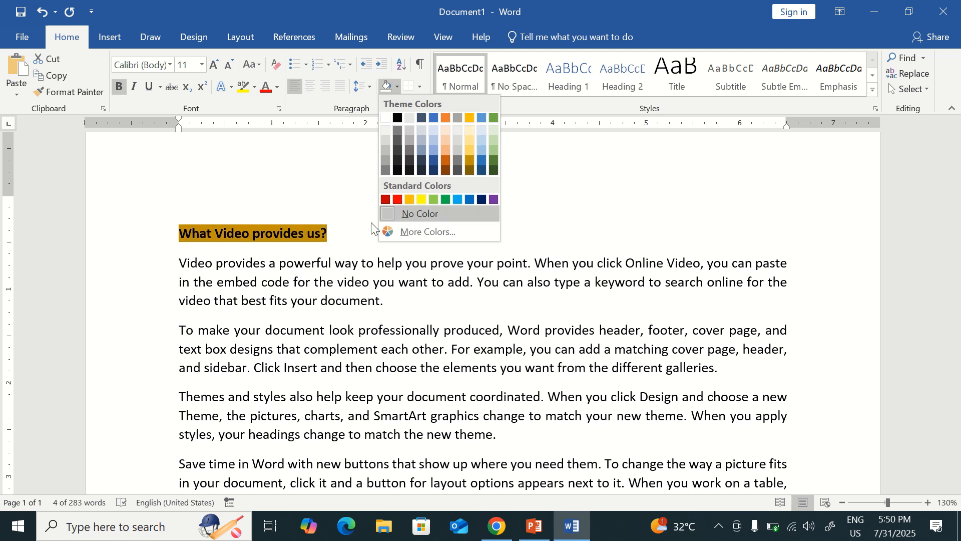
click(411, 213)
Step: Apply light gold shading to the whole "What Video provides us?" heading paragraph
click(322, 234)
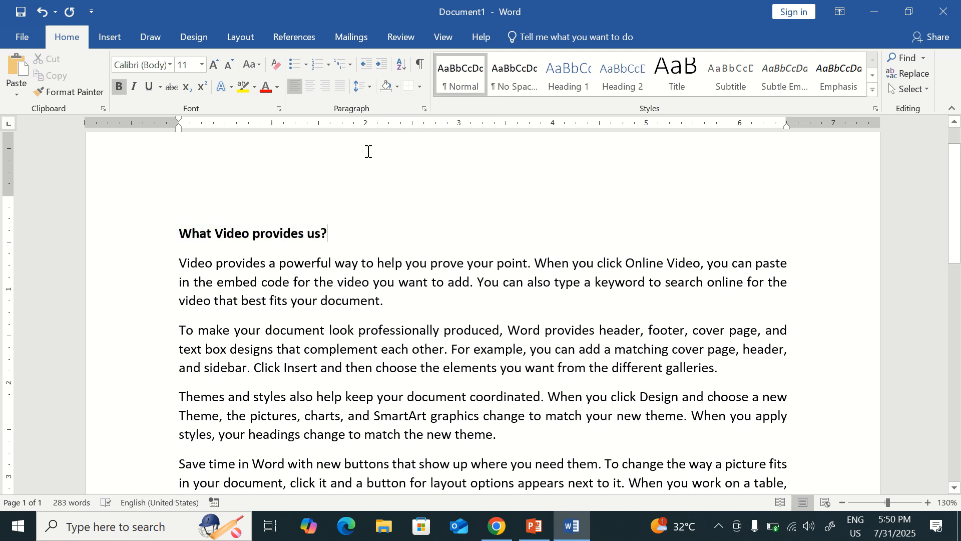
click(397, 87)
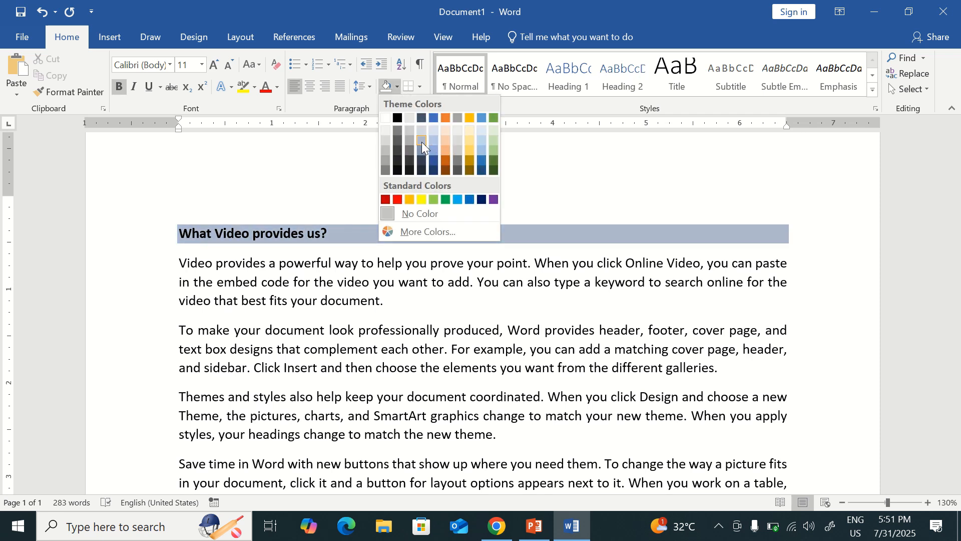
click(468, 146)
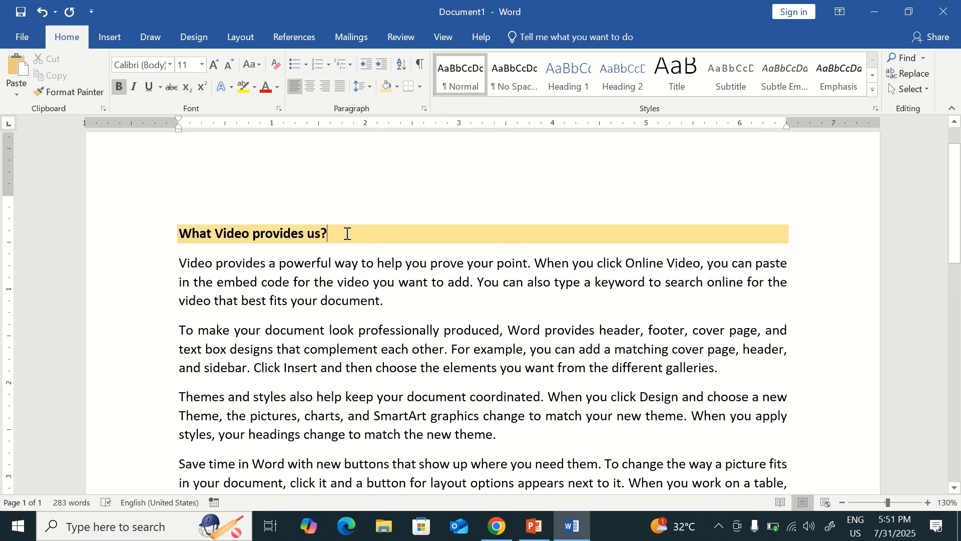
Step: Add an empty paragraph below the shaded heading and remove it again, twice
key(Return)
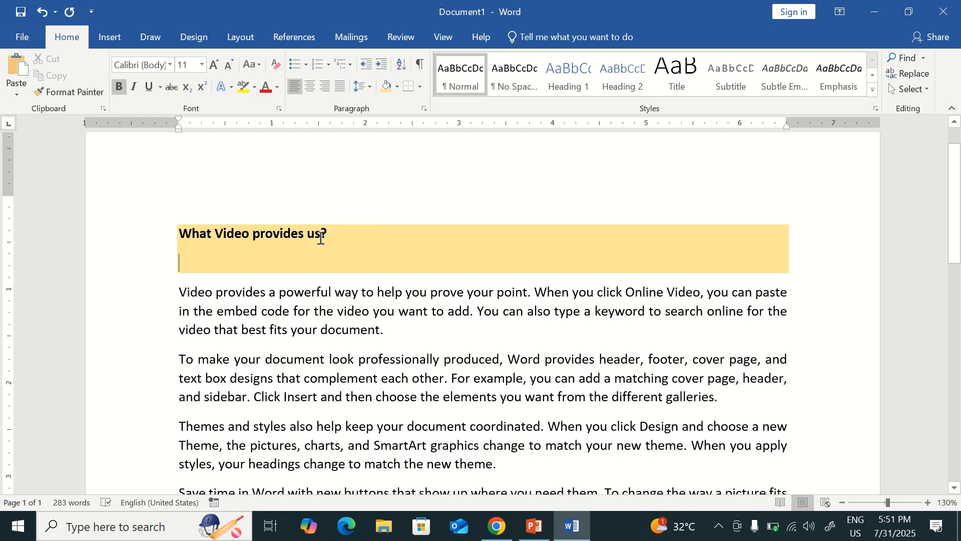
key(ctrl+z)
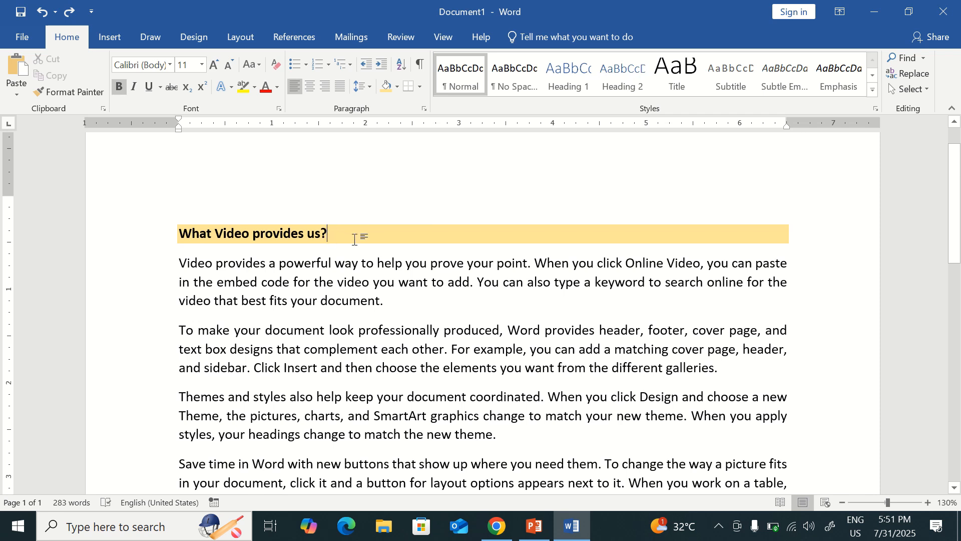
click(327, 234)
key(Return)
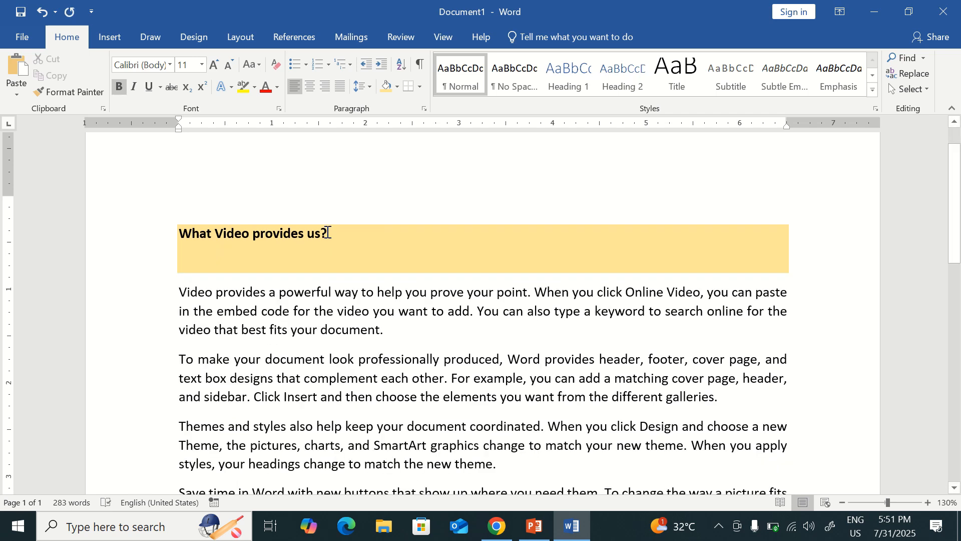
key(BackSpace)
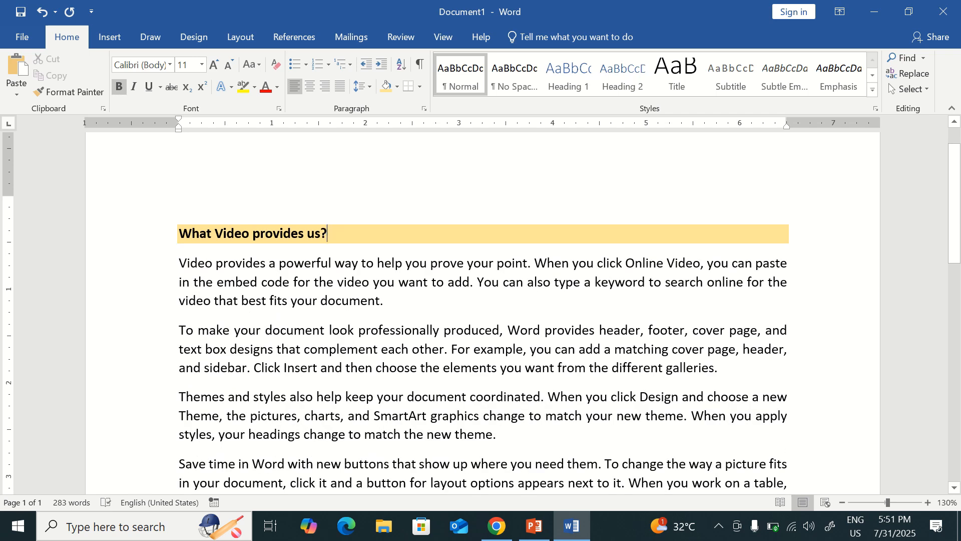
Step: Insert an empty paragraph below the shaded heading and set its shading to No Color
key(Return)
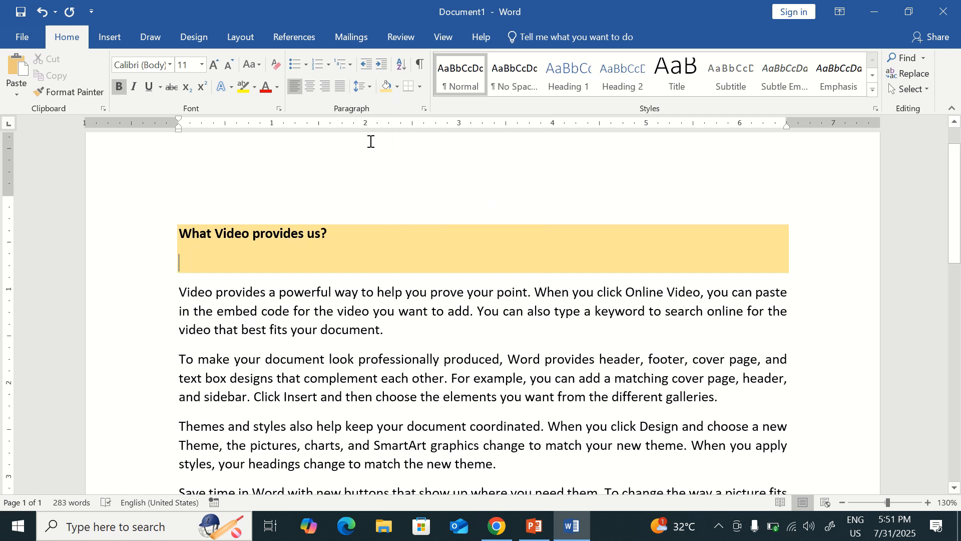
click(398, 88)
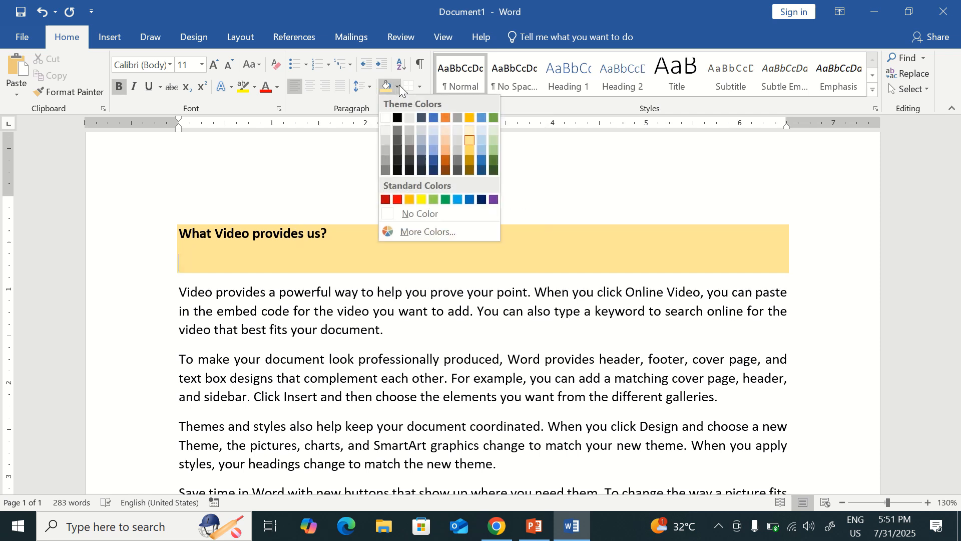
click(416, 218)
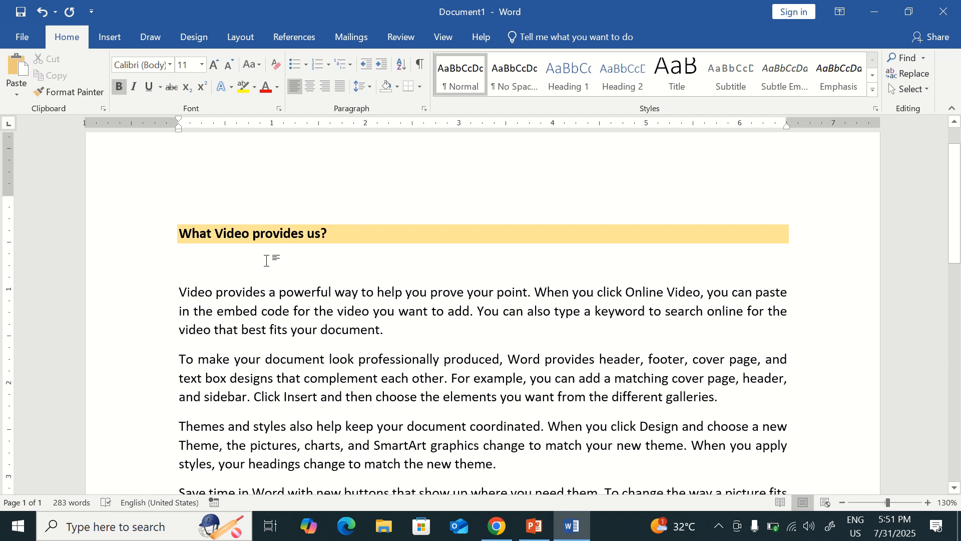
Step: Delete the empty paragraph below the shaded heading and add a bottom border to the paragraph beginning "Video provides"
key(Delete)
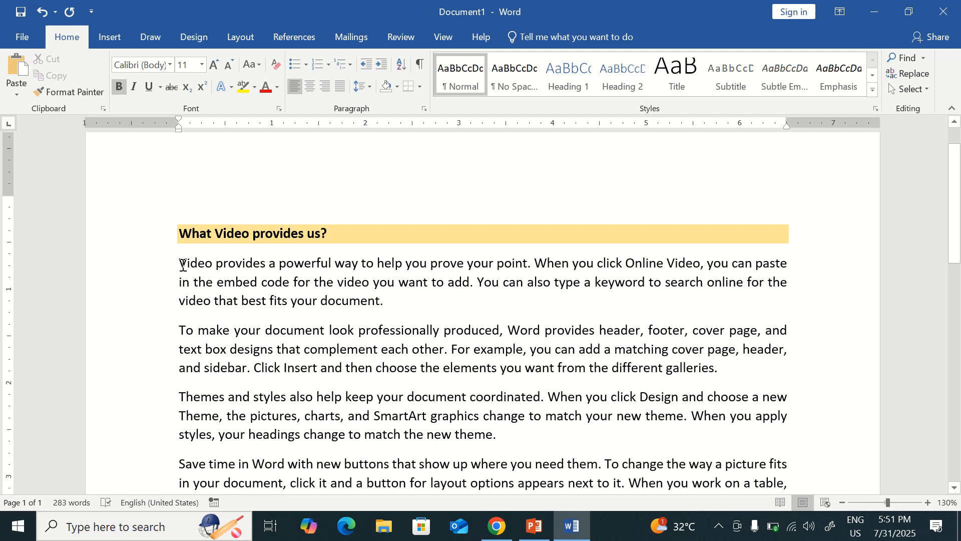
drag(181, 266, 387, 301)
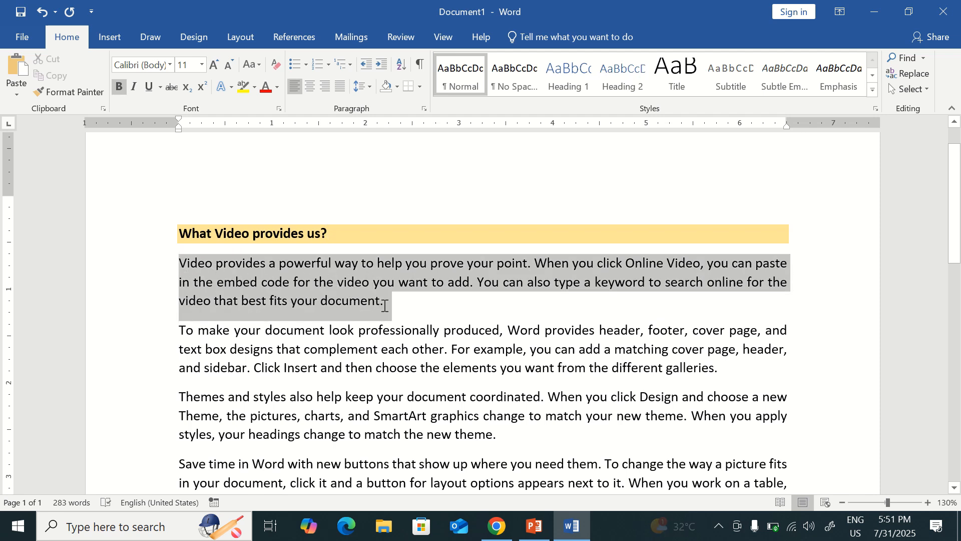
click(419, 86)
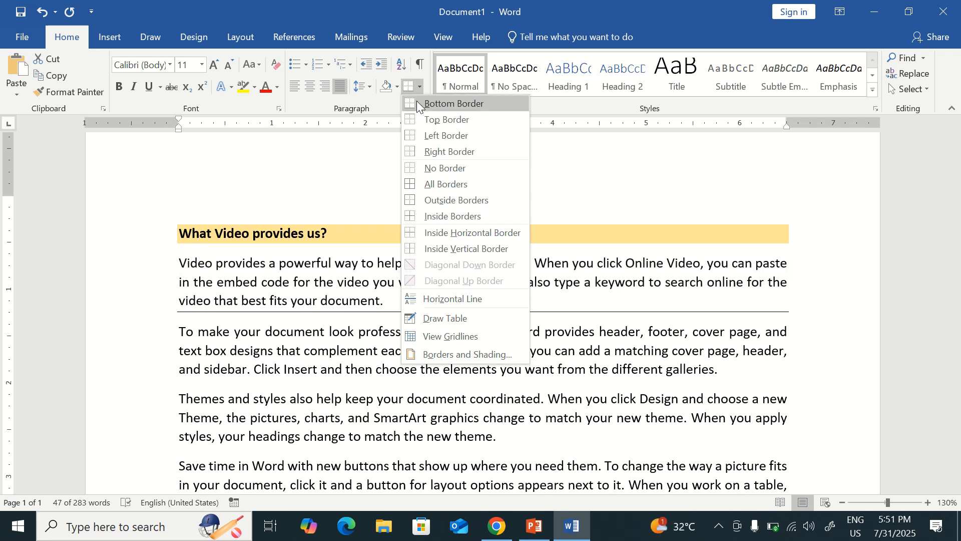
click(417, 103)
click(386, 317)
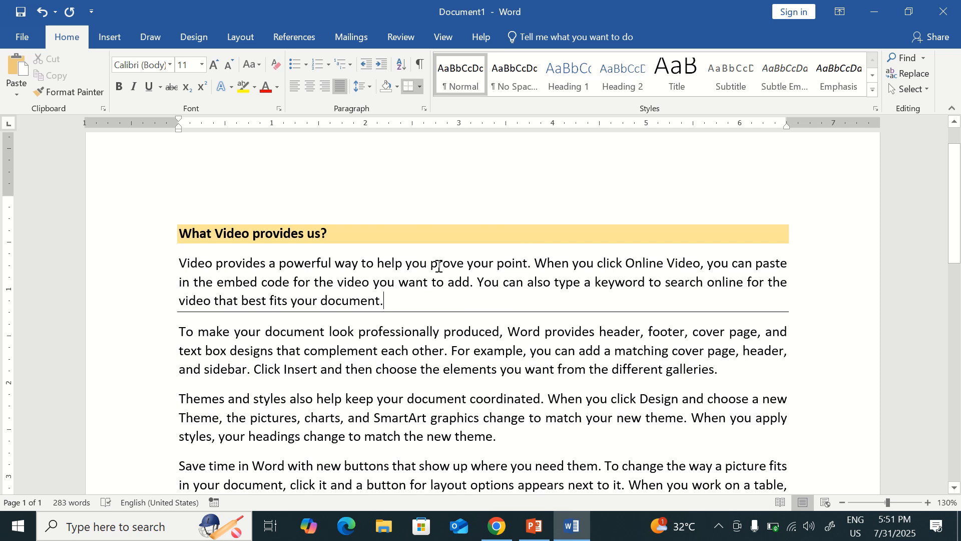
Step: Remove the bottom border from the paragraph beginning "Video provides" and apply it again to the selected paragraph
click(419, 87)
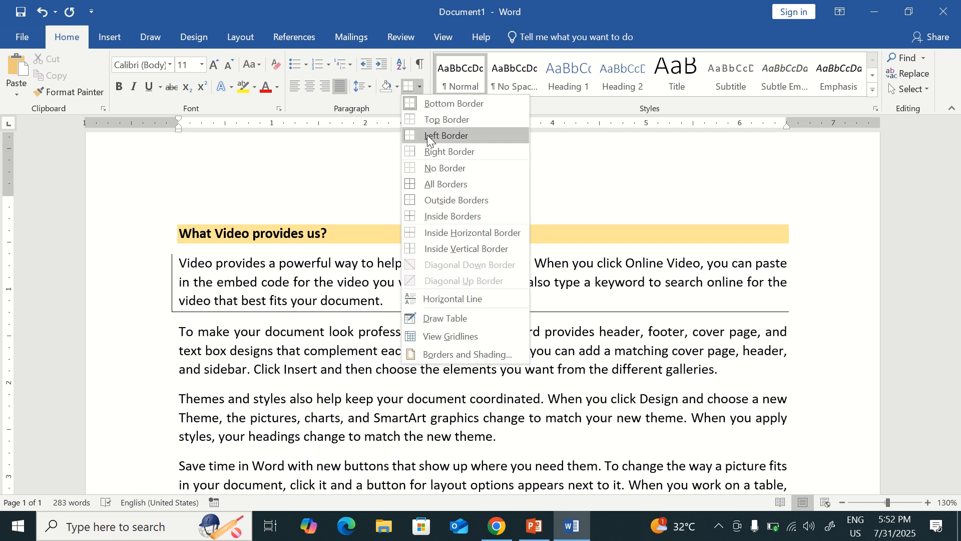
click(449, 104)
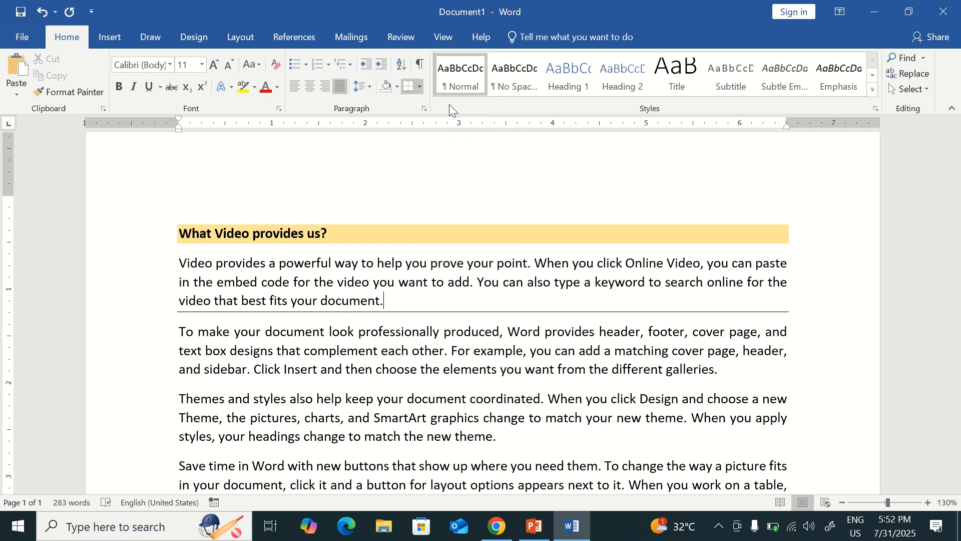
drag(370, 302, 191, 262)
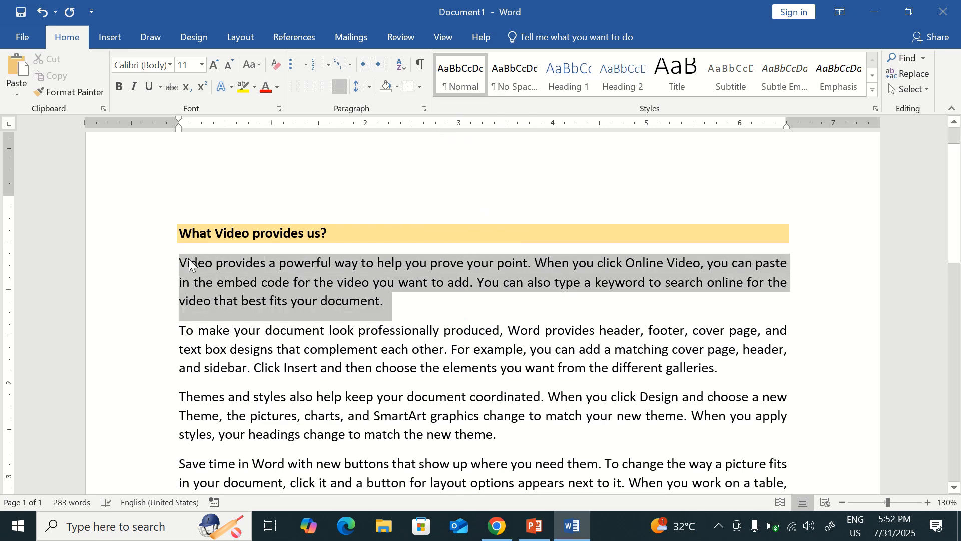
click(420, 87)
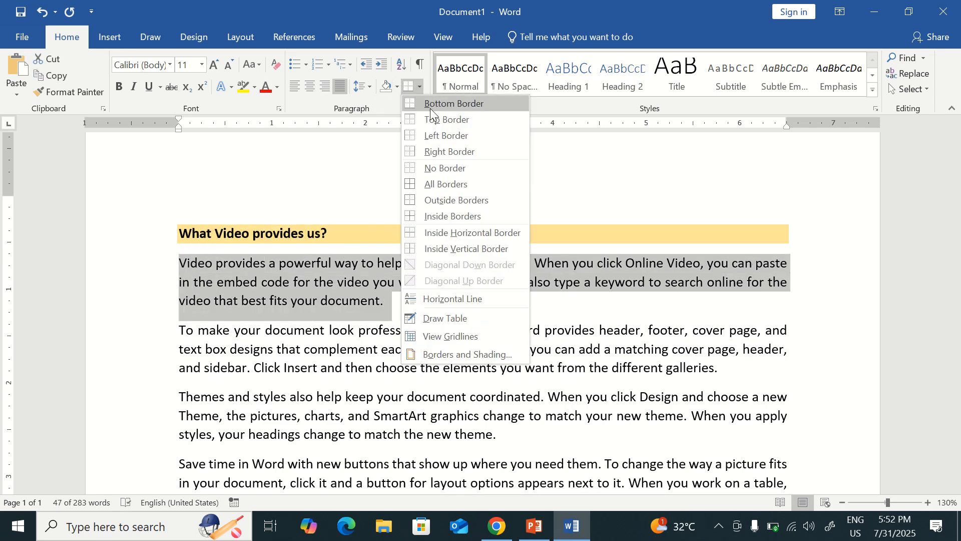
click(440, 102)
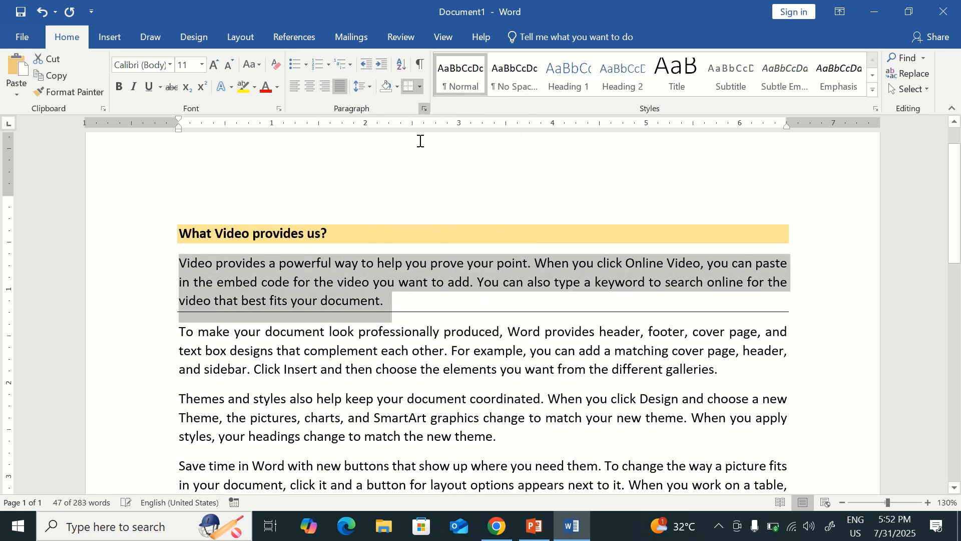
Step: Add top, left and right borders to the "Video provides" paragraph, one side at a time
click(421, 86)
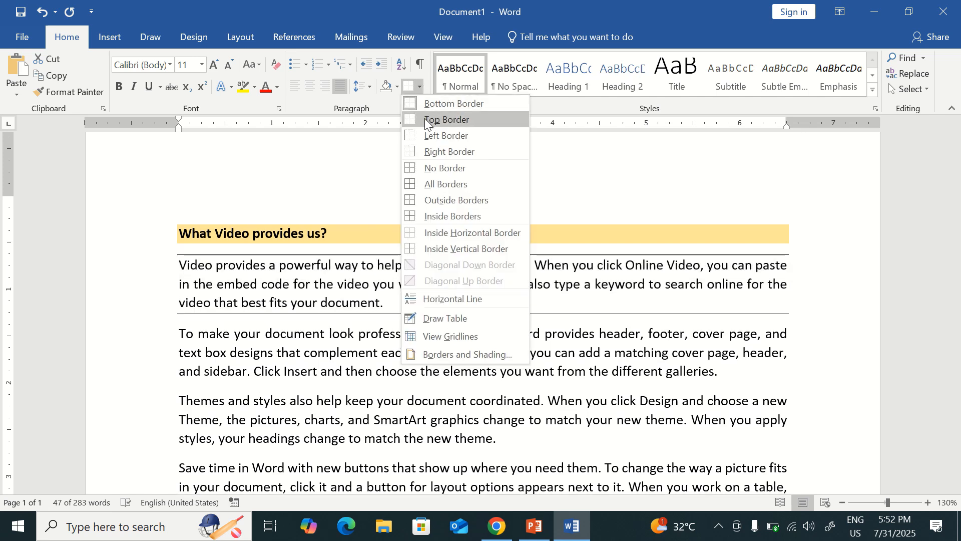
click(434, 119)
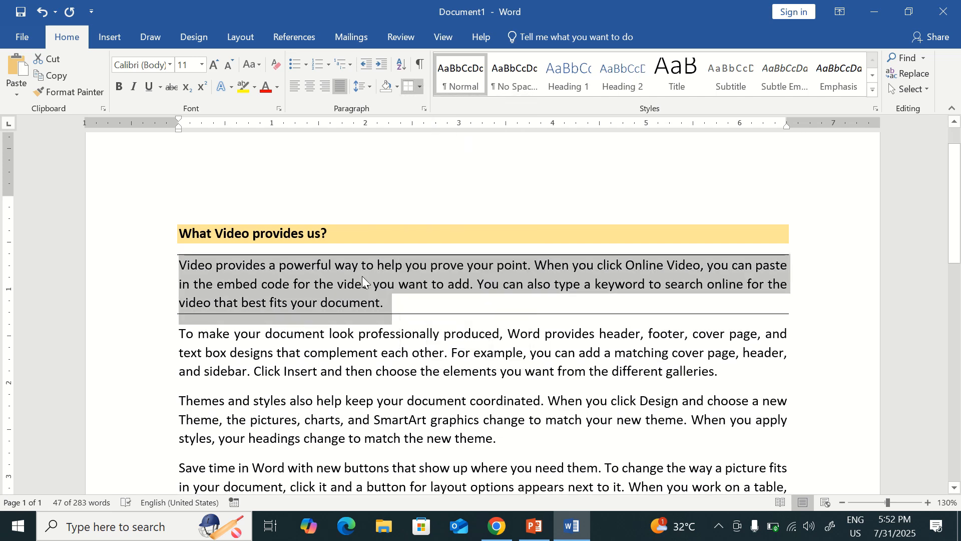
click(420, 86)
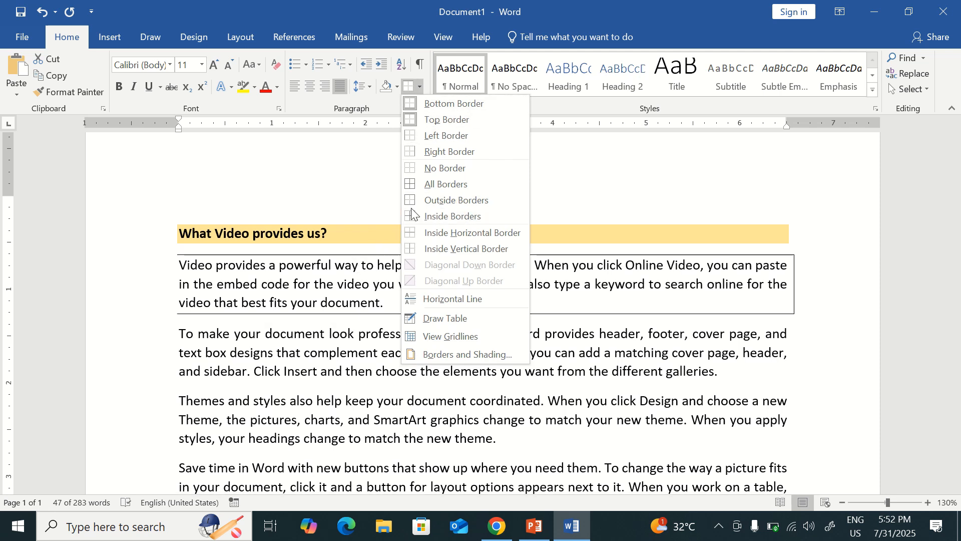
click(425, 137)
triple_click(222, 296)
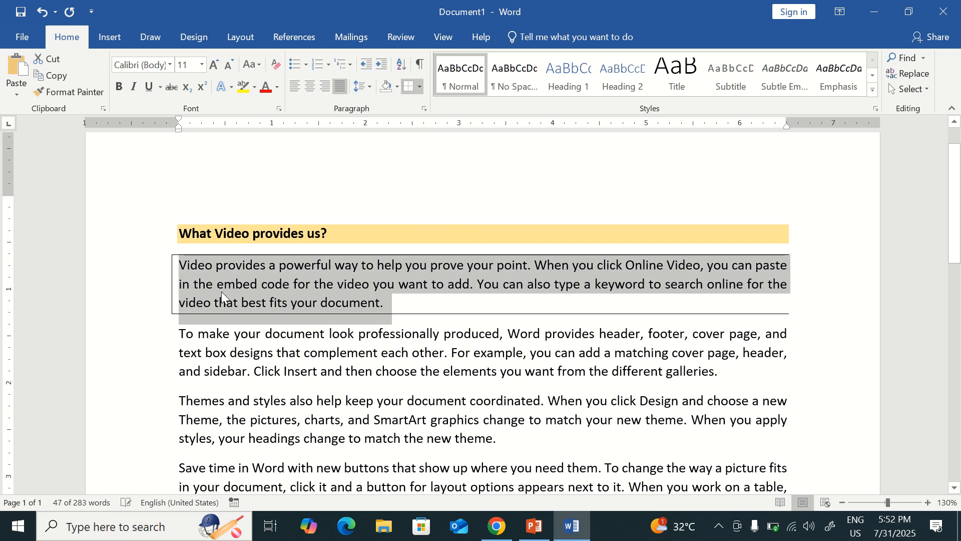
click(420, 87)
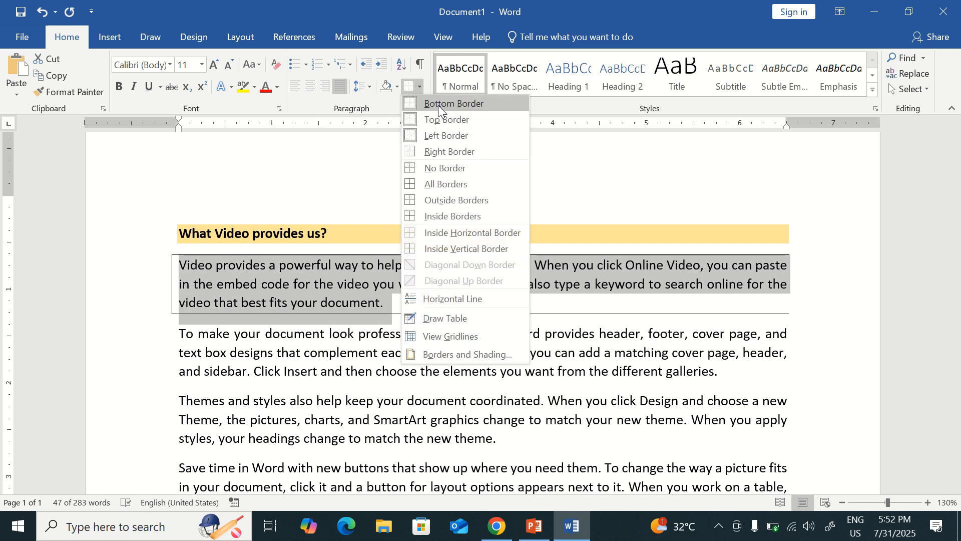
click(464, 150)
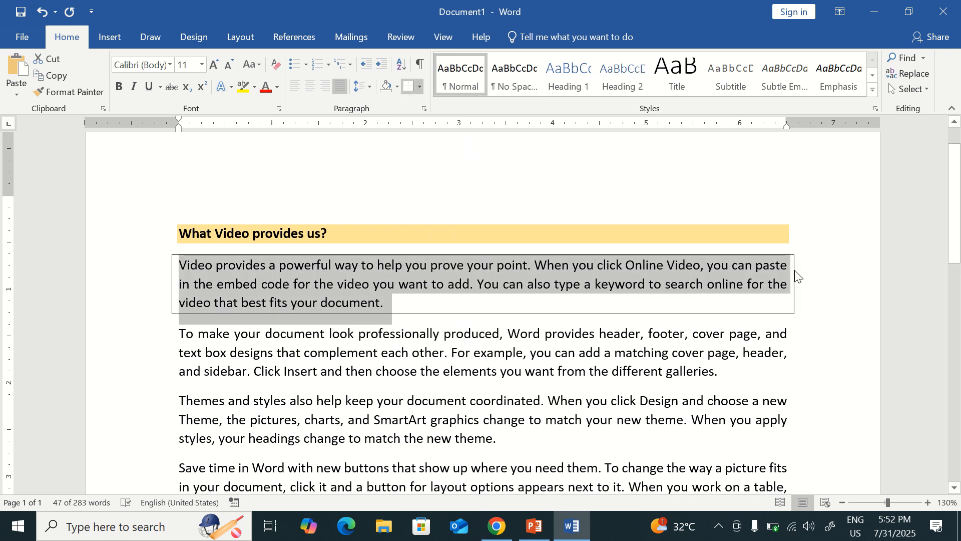
Step: Turn off the right border of the "Video provides" paragraph and clear the remaining sides with No Border
click(416, 87)
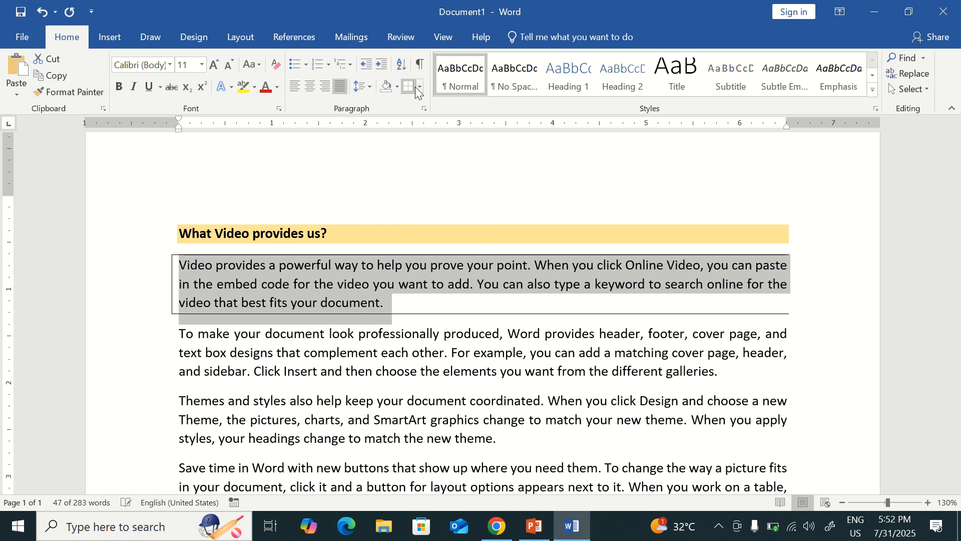
click(417, 87)
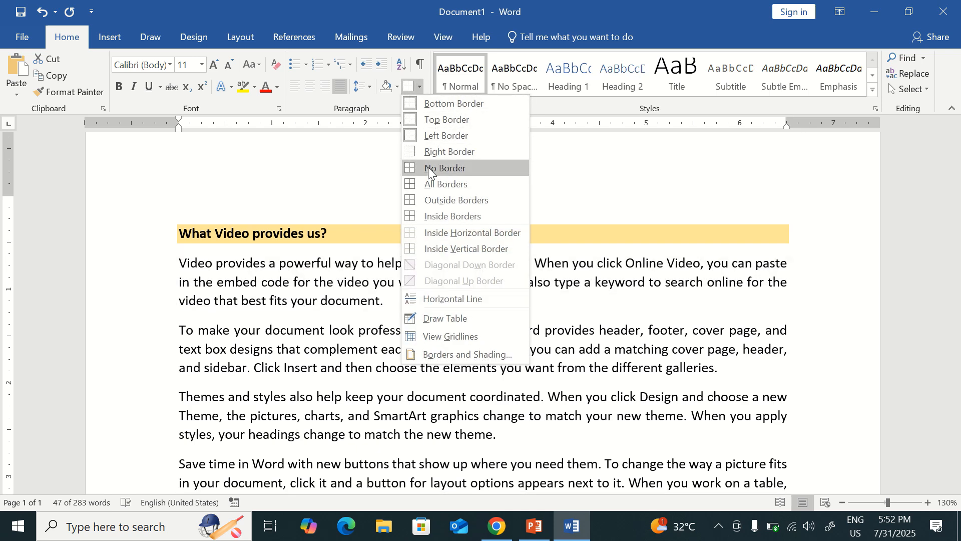
click(428, 168)
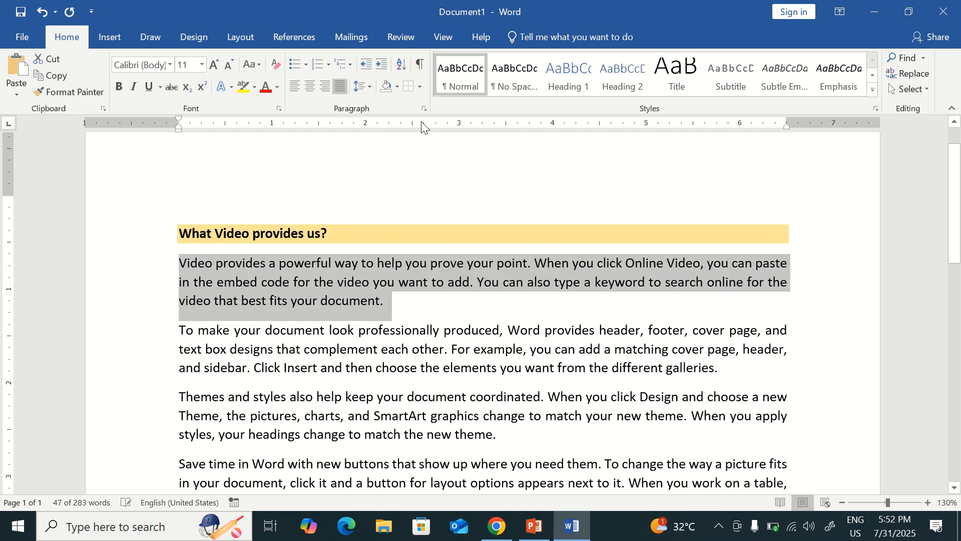
Step: Apply All Borders to the "Video provides" paragraph, toggle its Outside Borders, and deselect the text
click(422, 87)
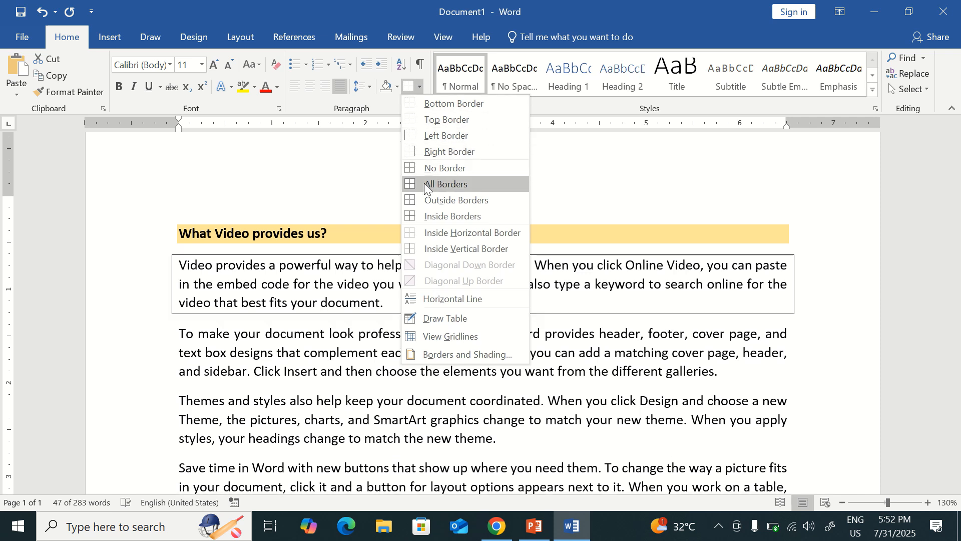
click(424, 184)
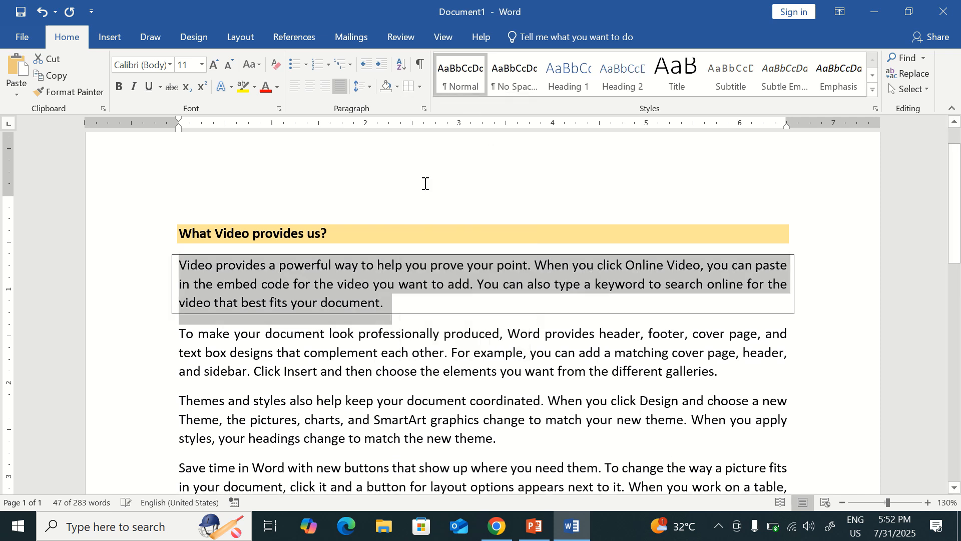
click(421, 88)
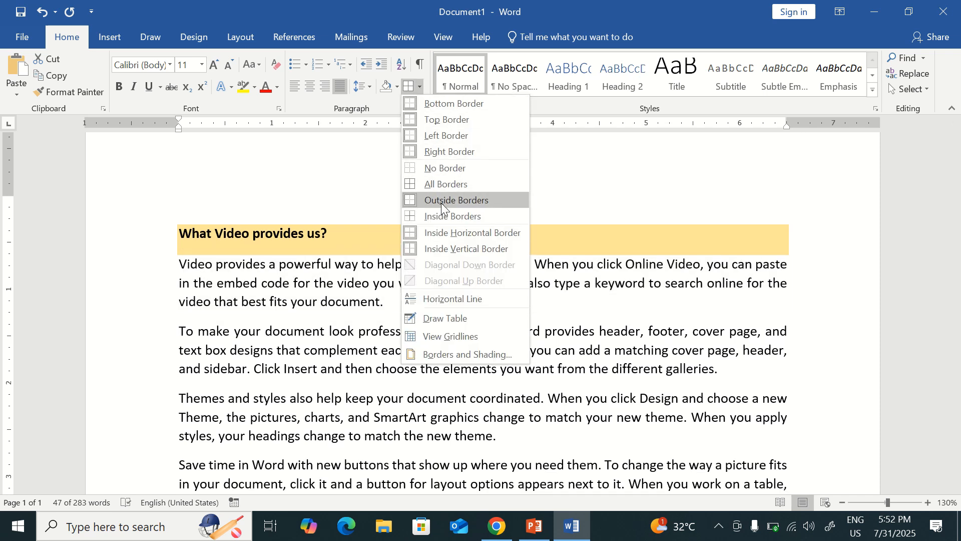
click(442, 202)
click(455, 285)
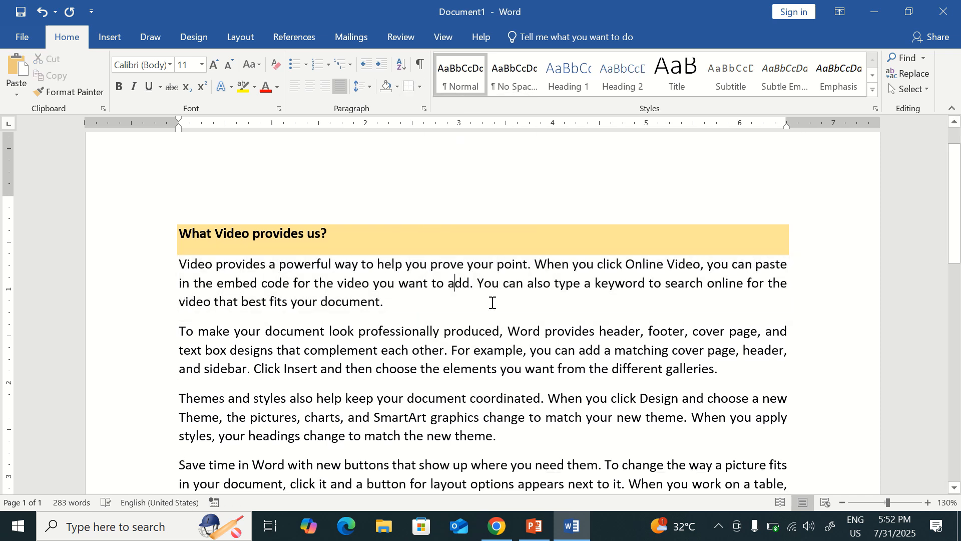
Step: Select the whole "Video provides" paragraph again and box it with Outside Borders
drag(399, 307, 193, 268)
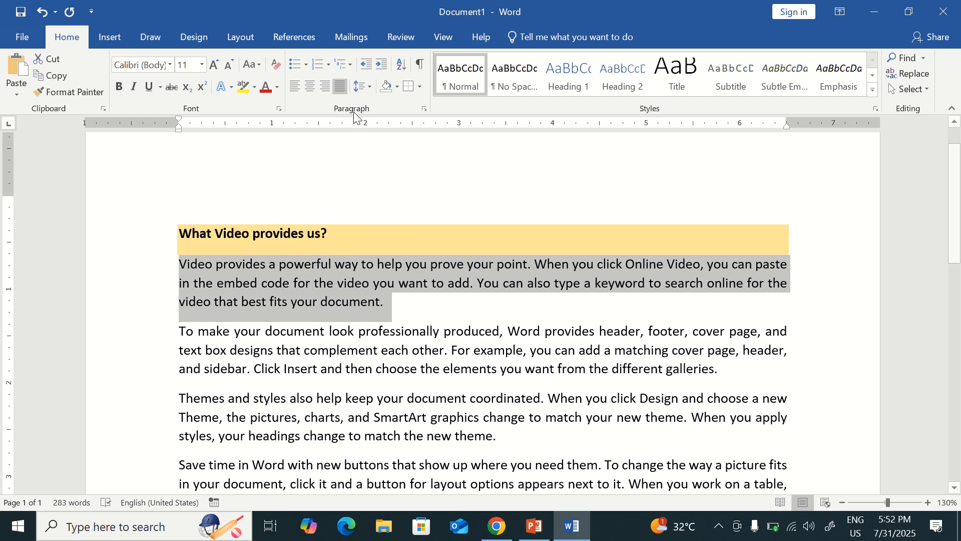
click(419, 87)
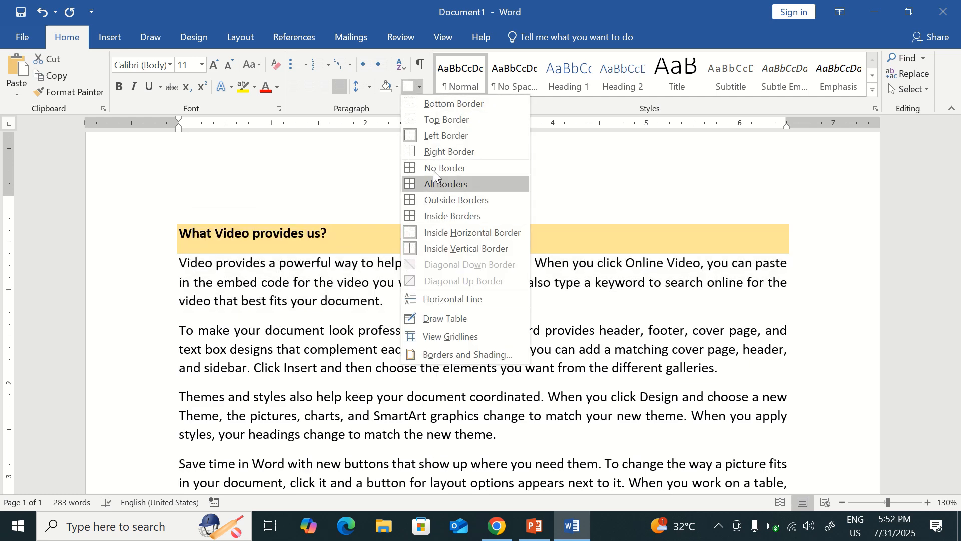
click(437, 200)
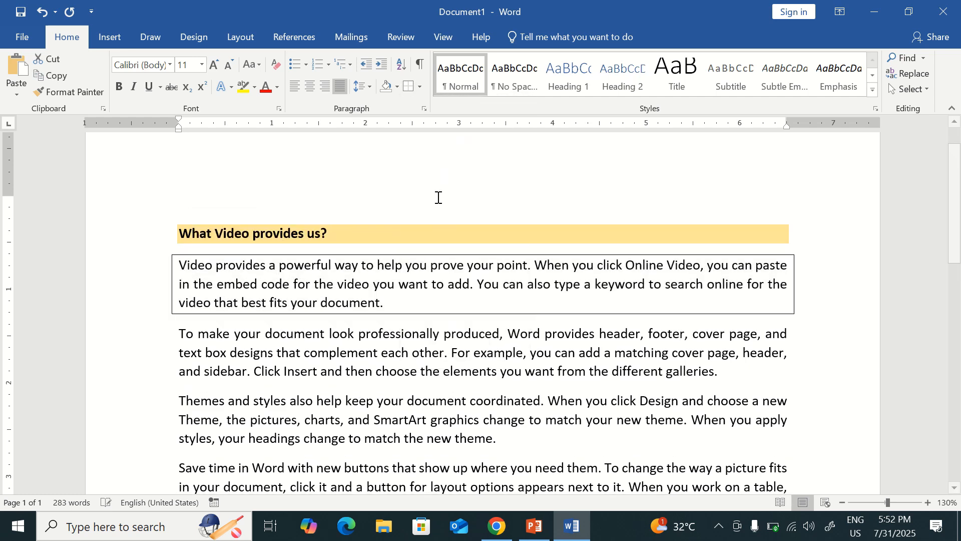
Step: Set the "Video provides" paragraph to No Border and give it only a left border
click(382, 302)
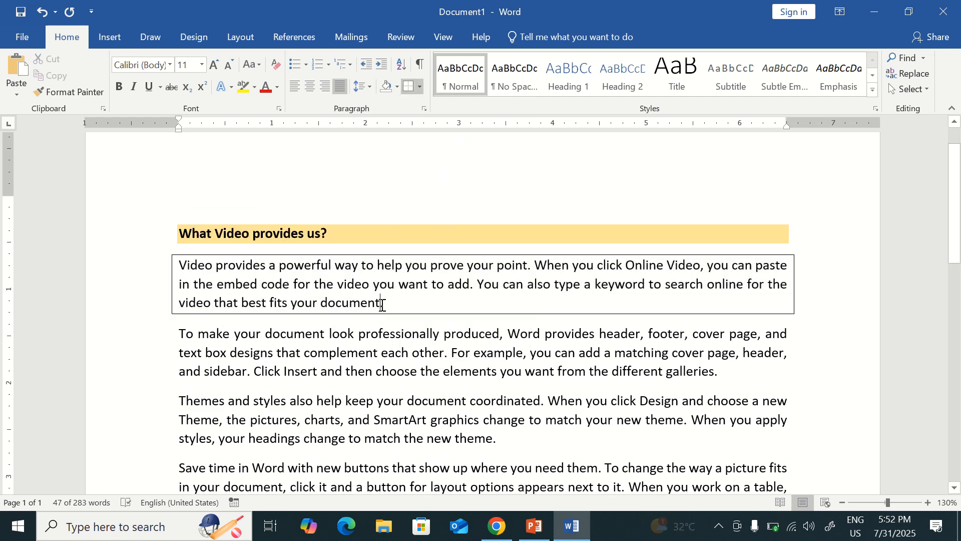
click(418, 88)
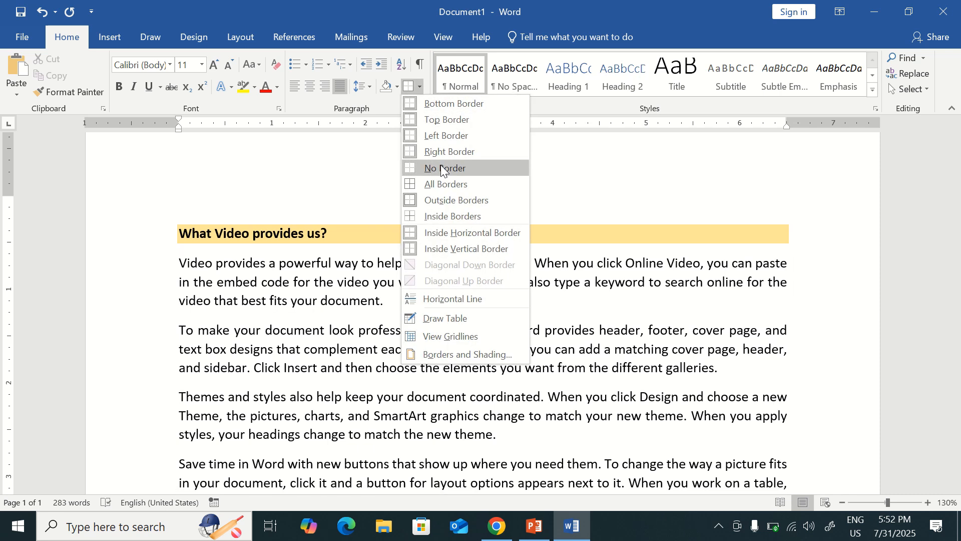
click(442, 168)
click(420, 87)
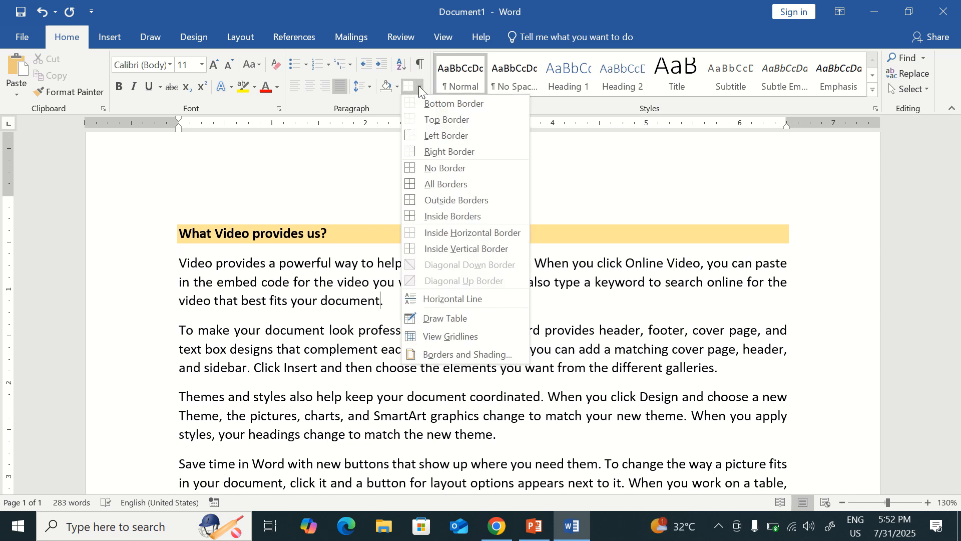
click(434, 133)
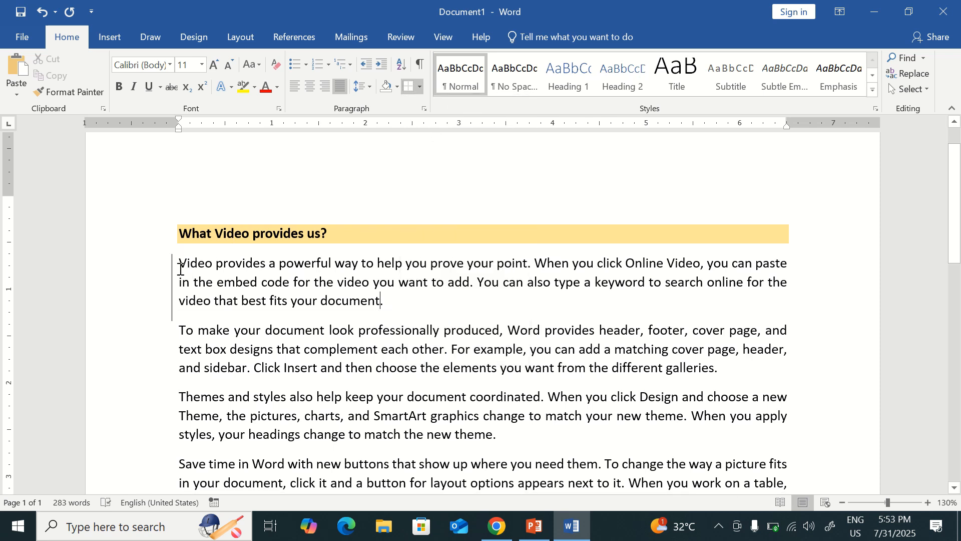
Step: Increase the indent of the left-bordered "Video provides" paragraph by one level
drag(175, 266, 388, 305)
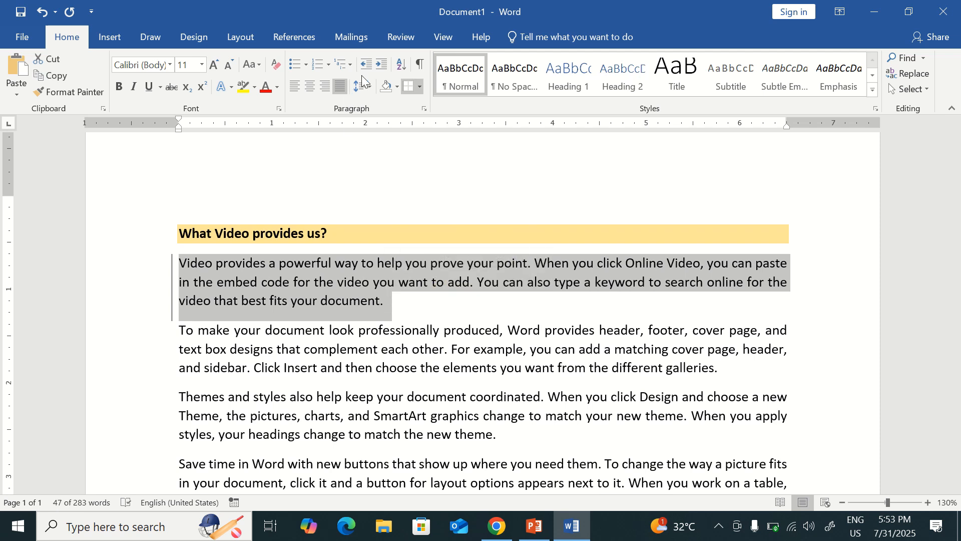
click(379, 68)
click(293, 319)
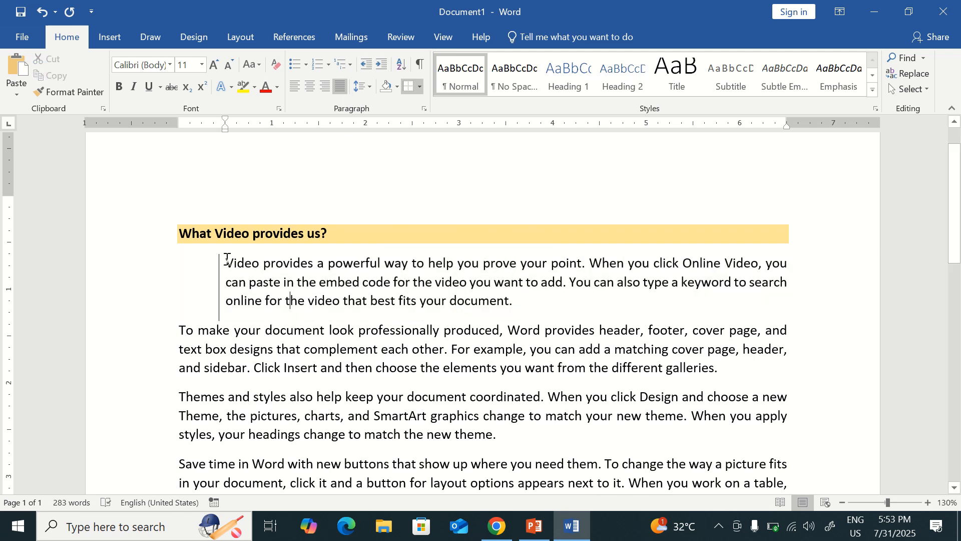
Step: Decrease the indent of the "Video provides" paragraph by one level and clear its left border with No Border
drag(226, 256, 512, 297)
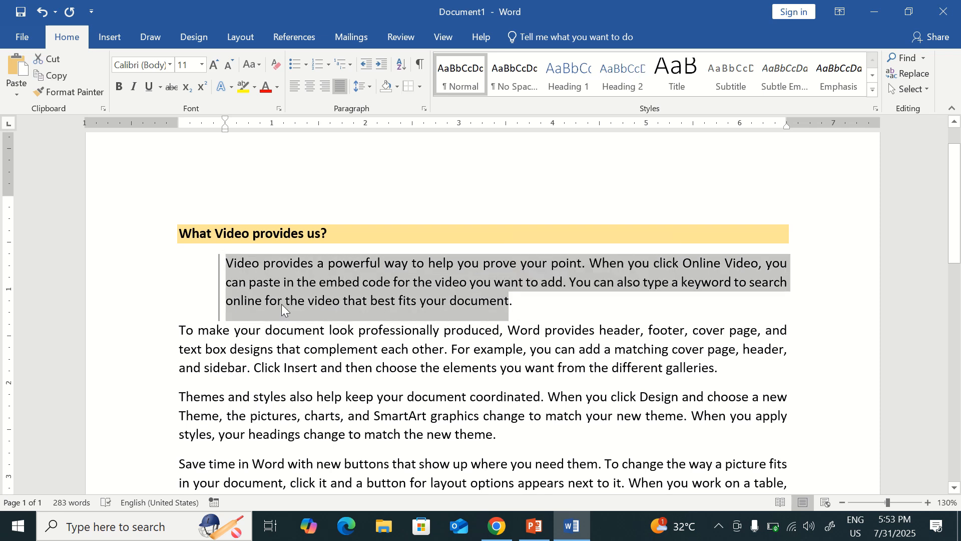
click(226, 263)
drag(228, 264, 515, 304)
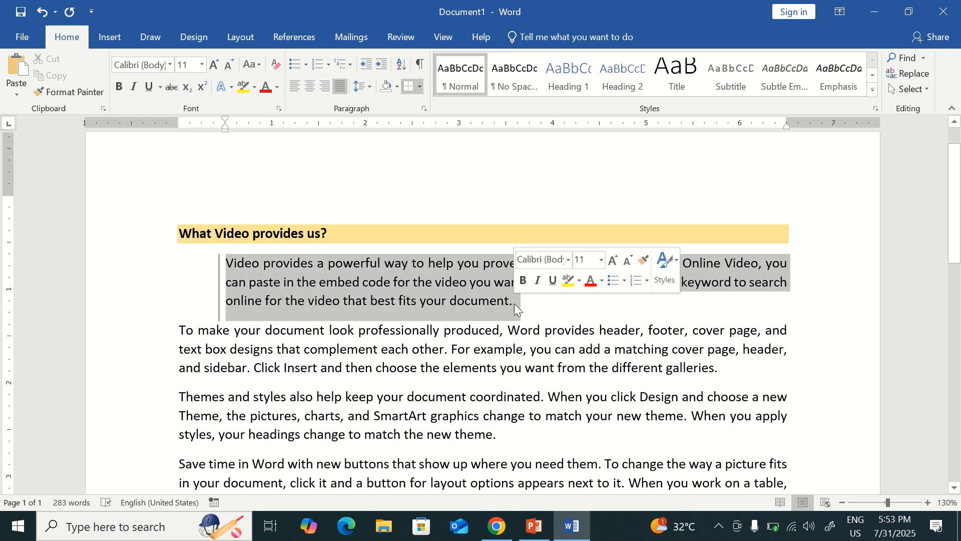
click(366, 64)
click(422, 88)
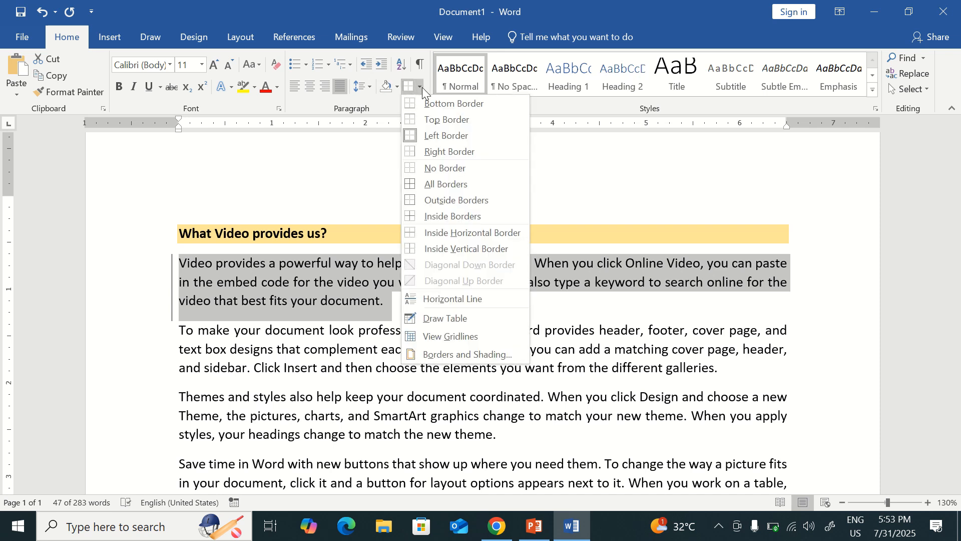
click(442, 168)
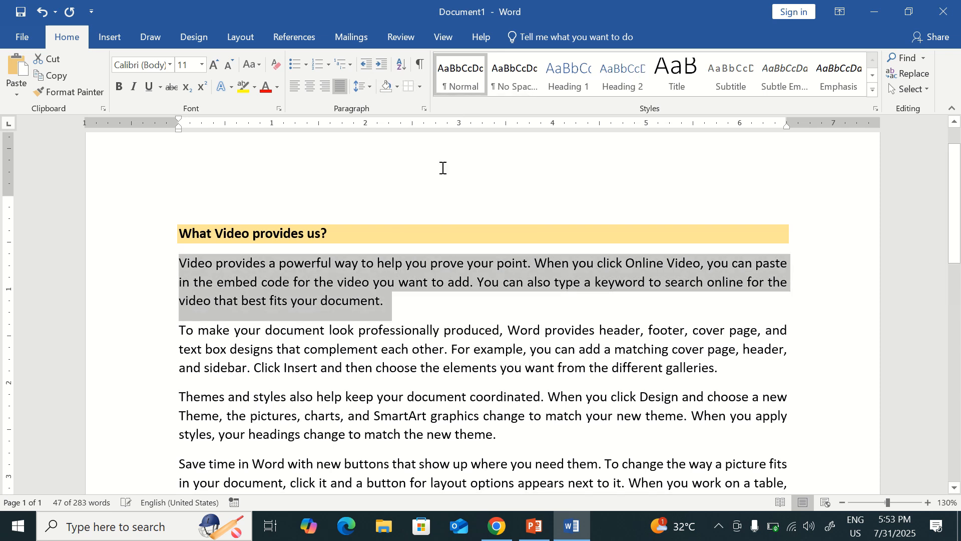
click(383, 324)
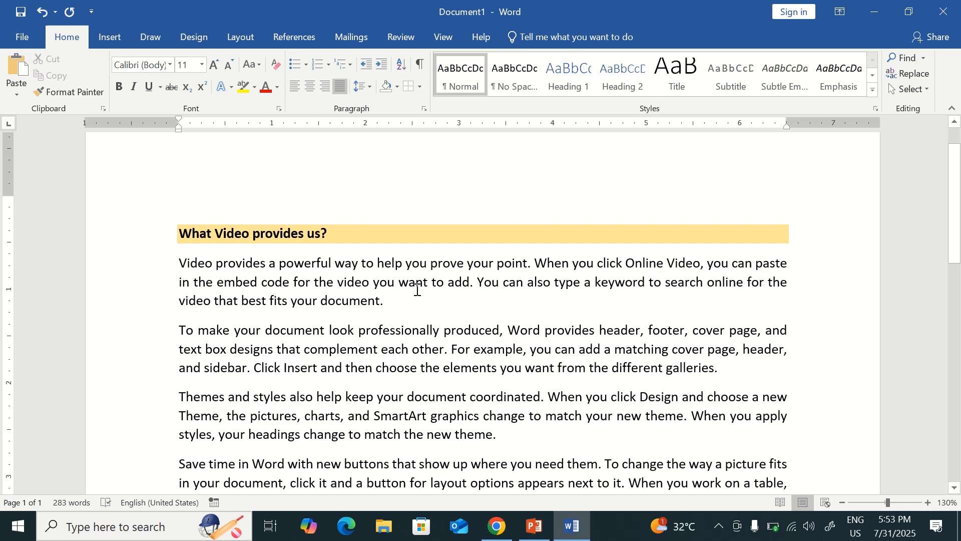
scroll(384, 278, up, 1)
click(382, 283)
click(384, 305)
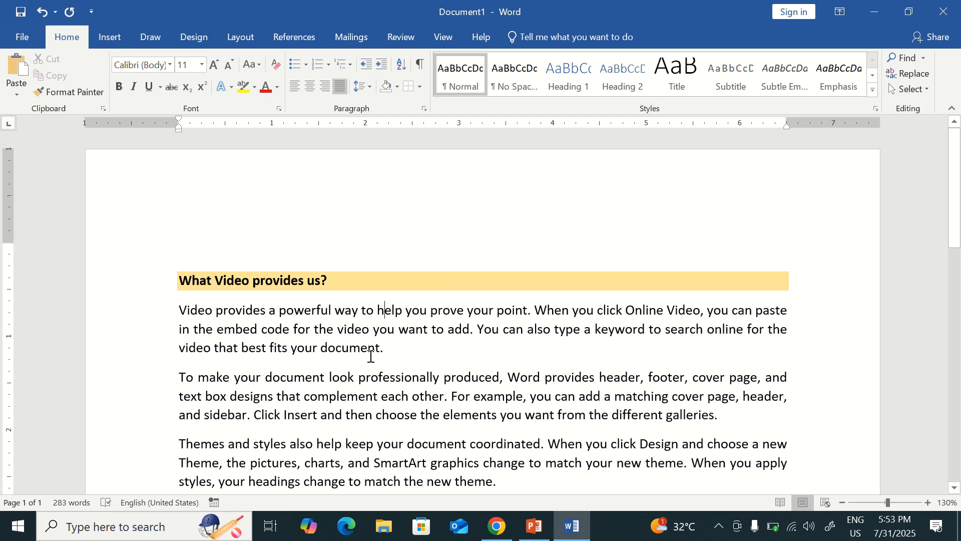
click(371, 355)
click(389, 375)
scroll(406, 365, down, 3)
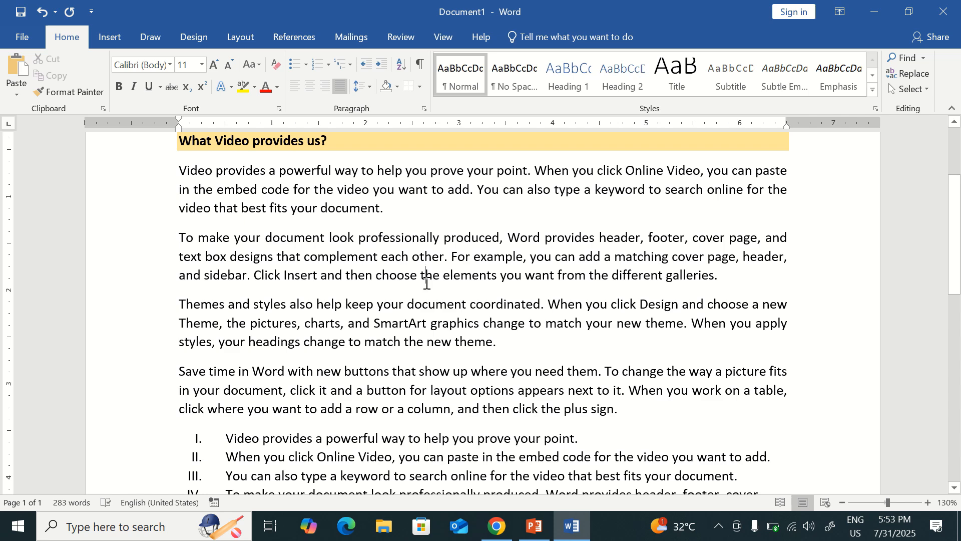
scroll(427, 284, up, 3)
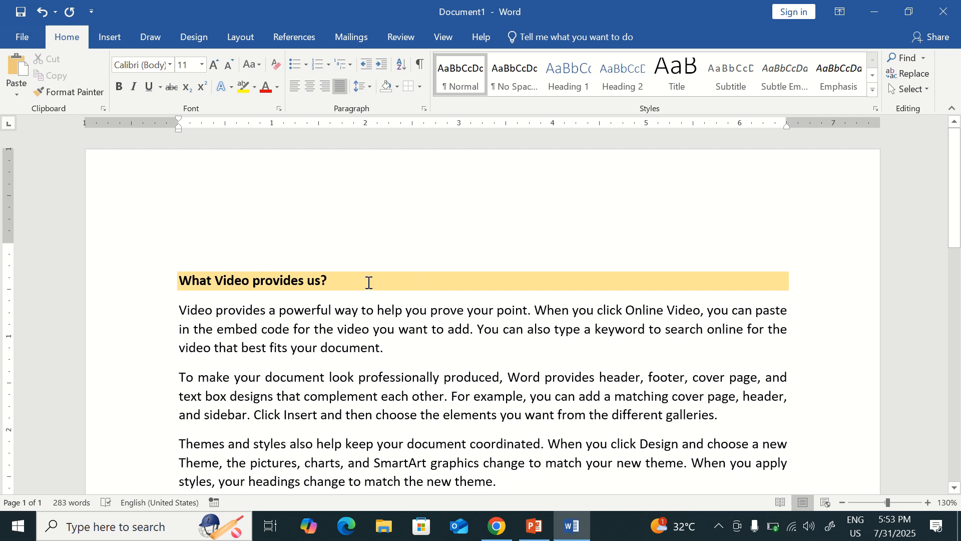
Step: Apply the Heading 1 style to the "What Video provides us?" line
click(369, 283)
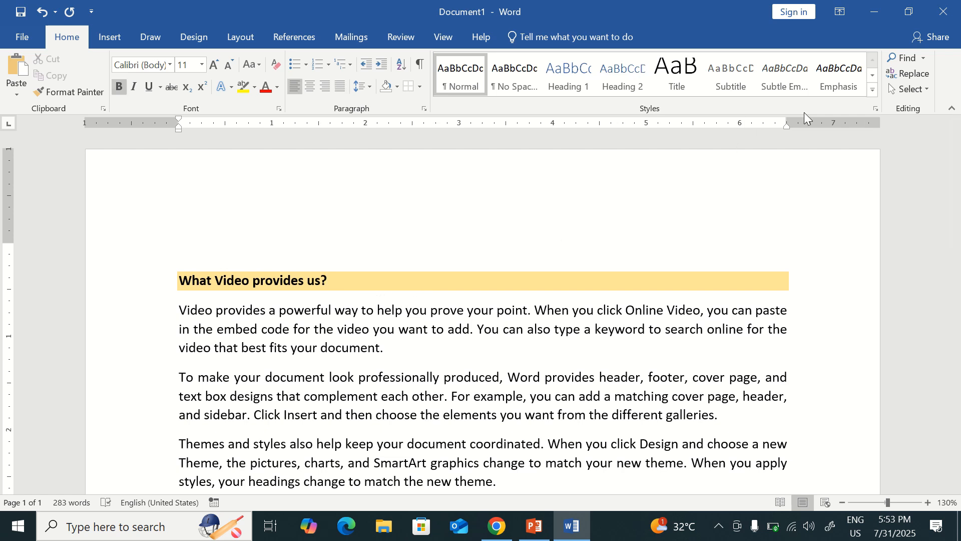
click(873, 91)
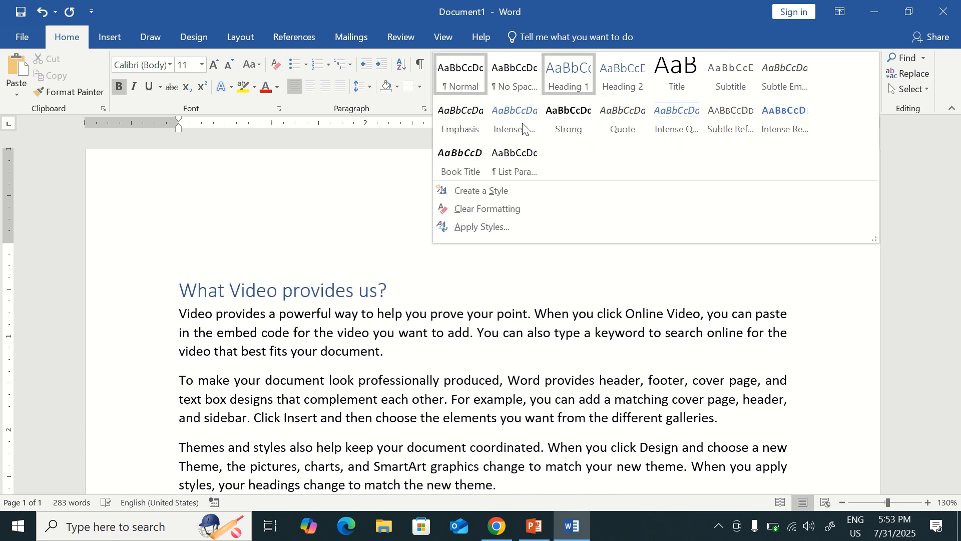
click(377, 282)
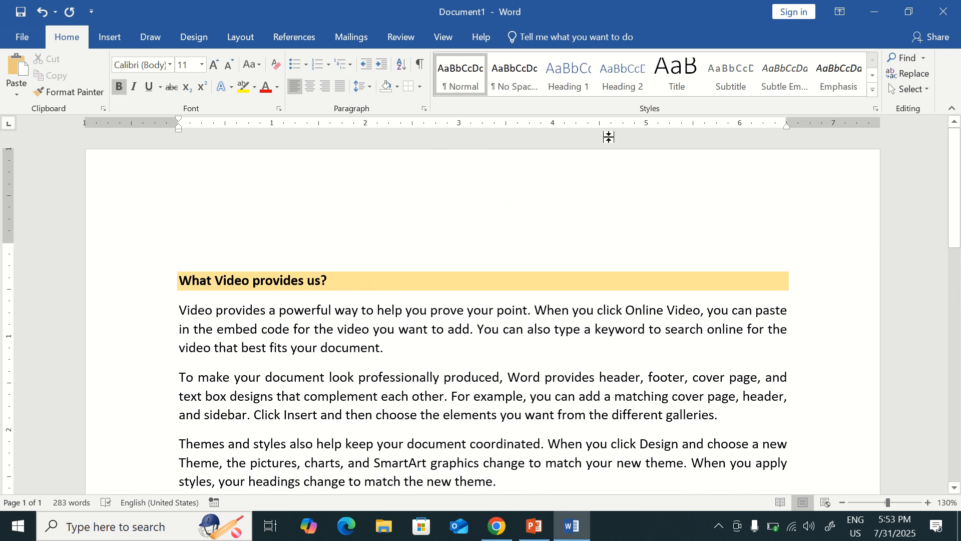
click(579, 90)
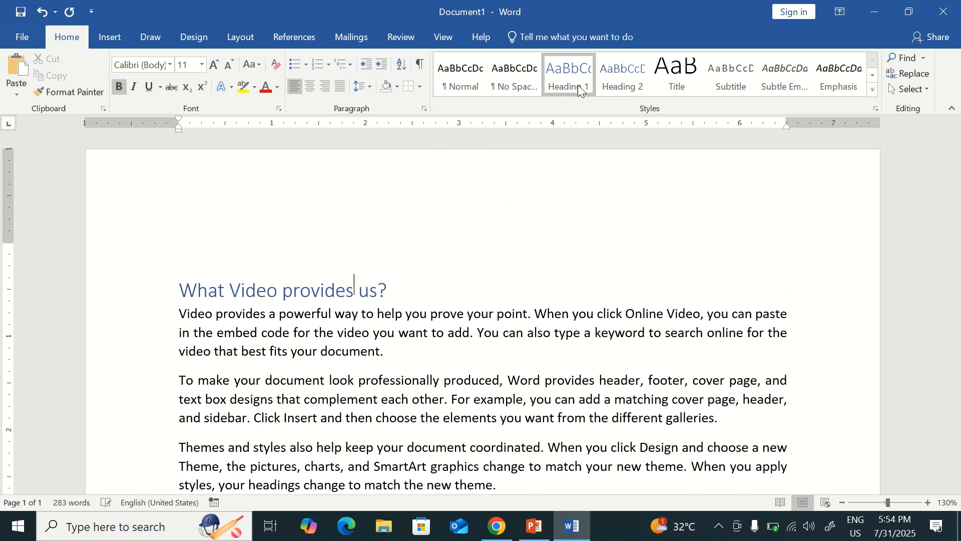
Step: Select the whole "Video provides" paragraph and left-align it in the Normal style
click(302, 317)
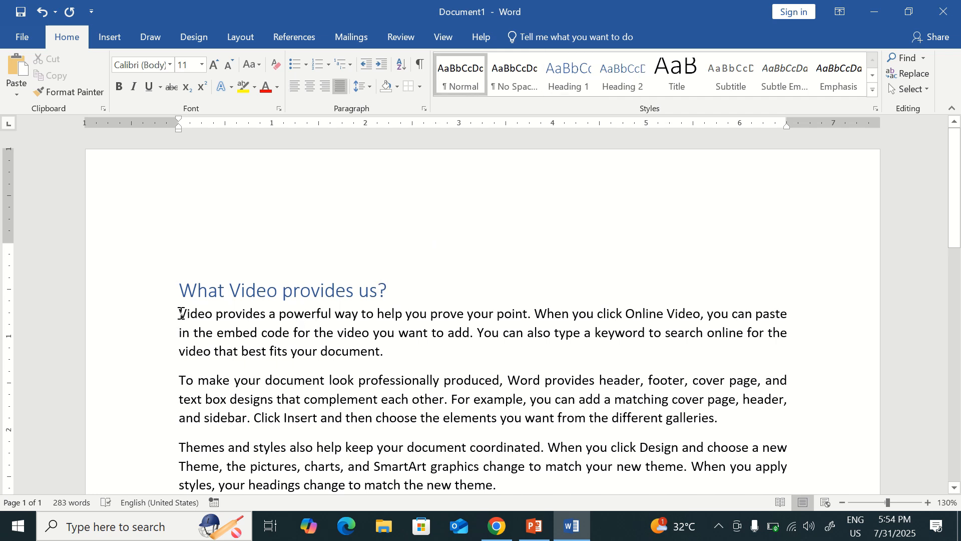
drag(180, 314, 392, 349)
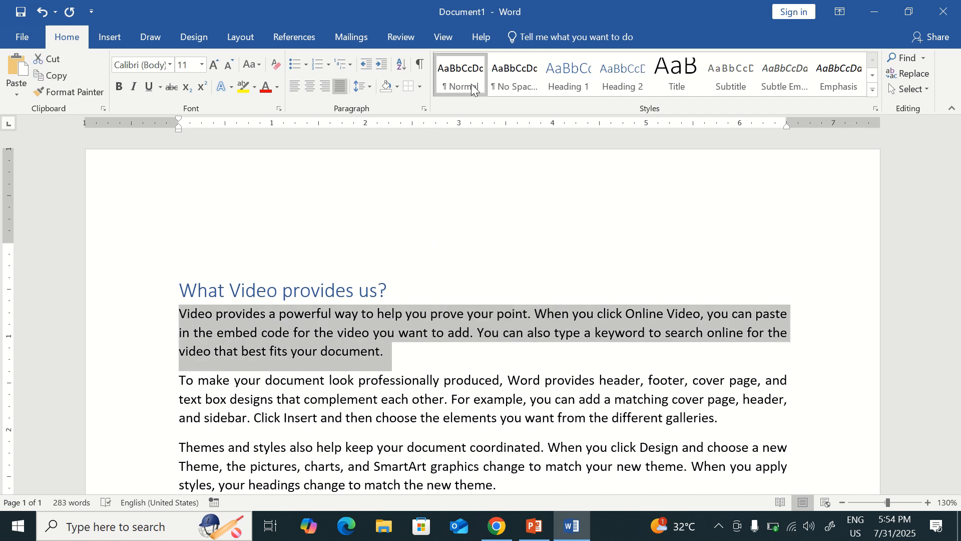
key(ctrl+l)
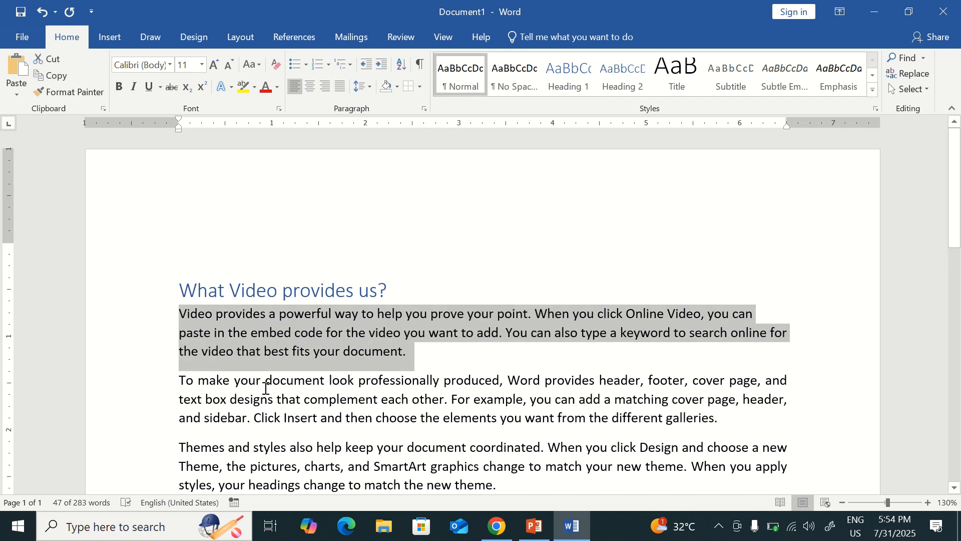
Step: Insert a Heading 1 line with filler text between the "Save time in Word" paragraph and the numbered list
click(188, 379)
scroll(182, 375, down, 5)
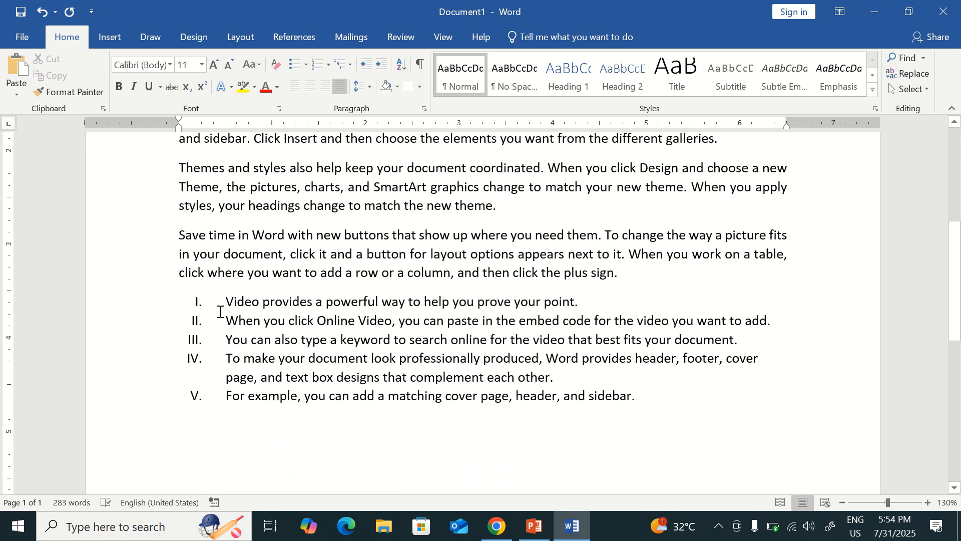
click(623, 273)
key(Return)
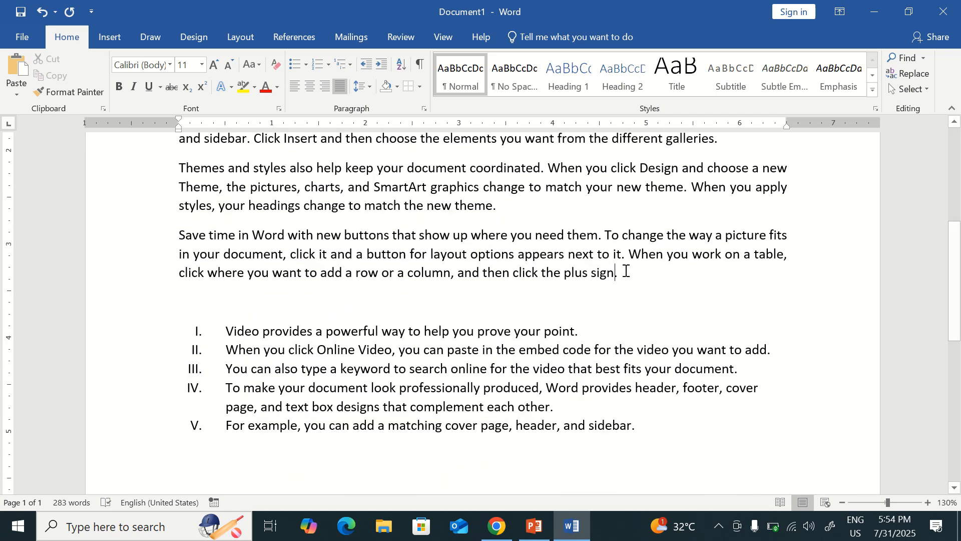
click(578, 90)
text(dhdfhdhd)
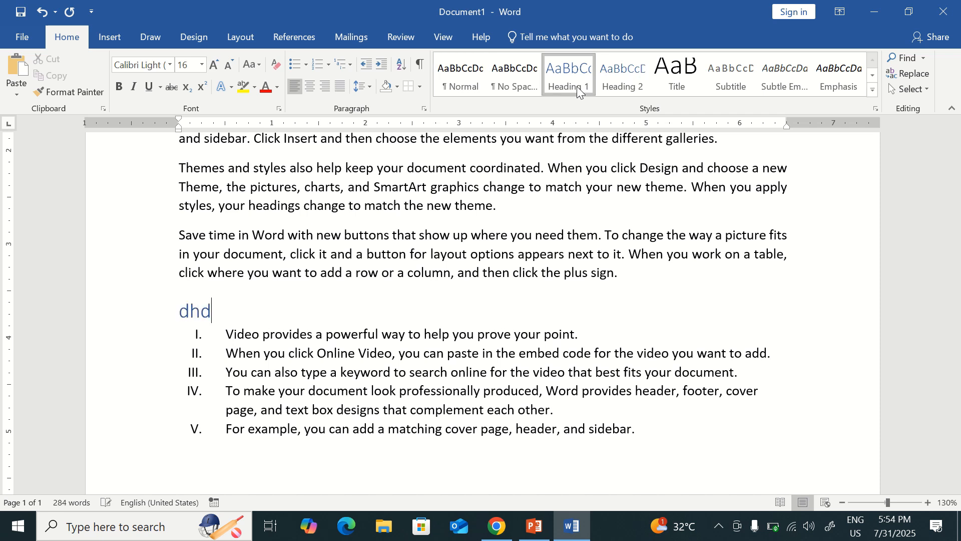
Step: Replace the filler text in the new Heading 1 line with "Brighten"
key(BackSpace)
key(BackSpace)
key(BackSpace)
key(BackSpace)
key(BackSpace)
key(BackSpace)
key(BackSpace)
key(BackSpace)
text(Brighten)
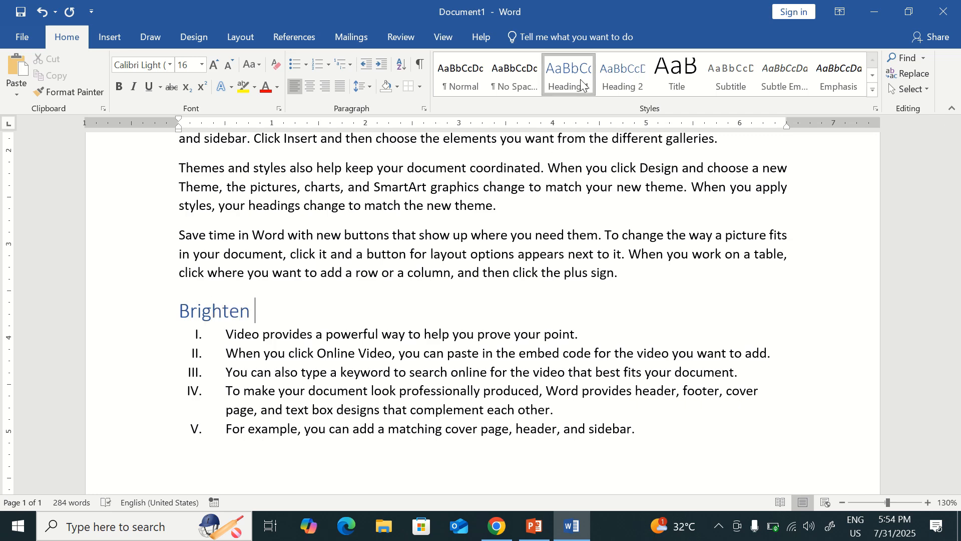
Step: Add a Heading 2 line reading "Computer" below the "Brighten" heading
key(Return)
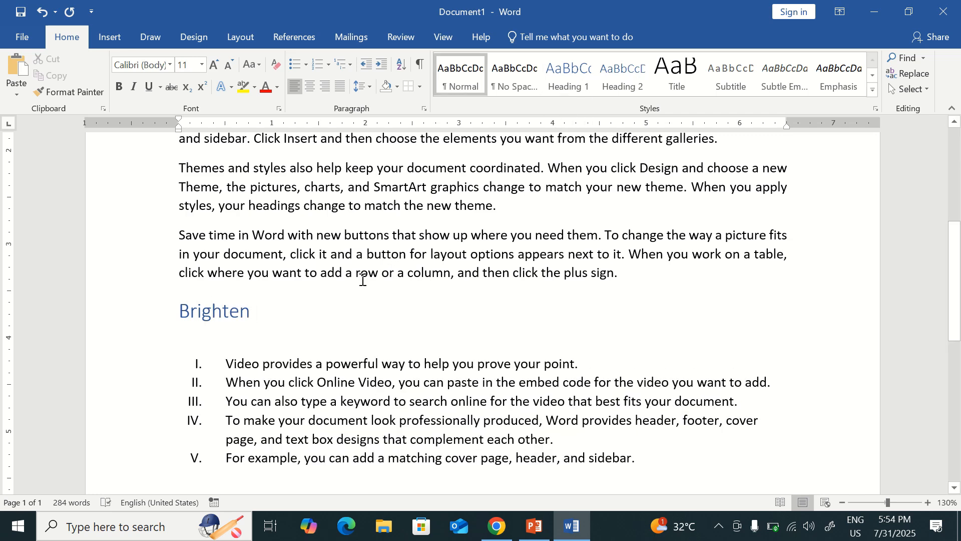
click(627, 76)
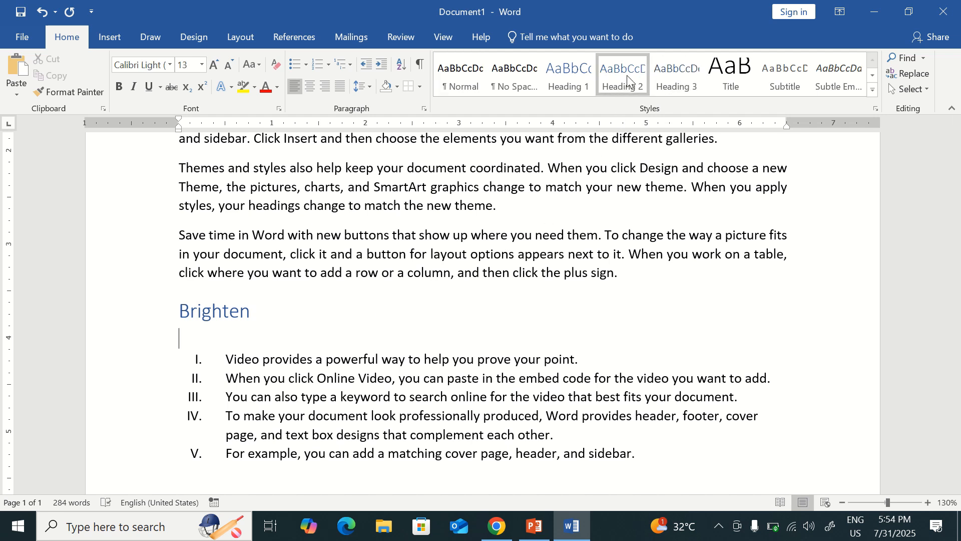
text(Computer)
Step: Compare the font formatting and heading levels of the "Brighten" and "Computer" lines
click(251, 311)
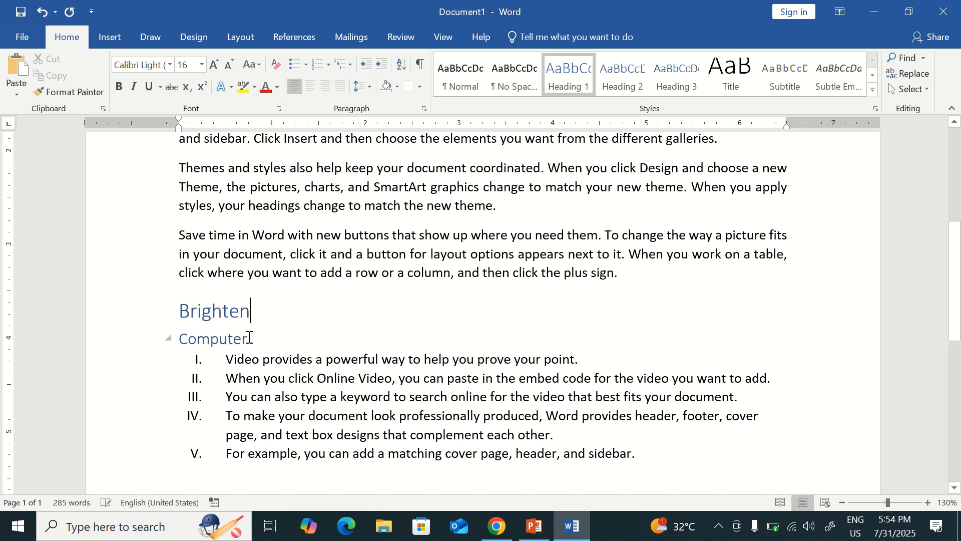
click(249, 337)
click(258, 313)
drag(178, 307, 254, 314)
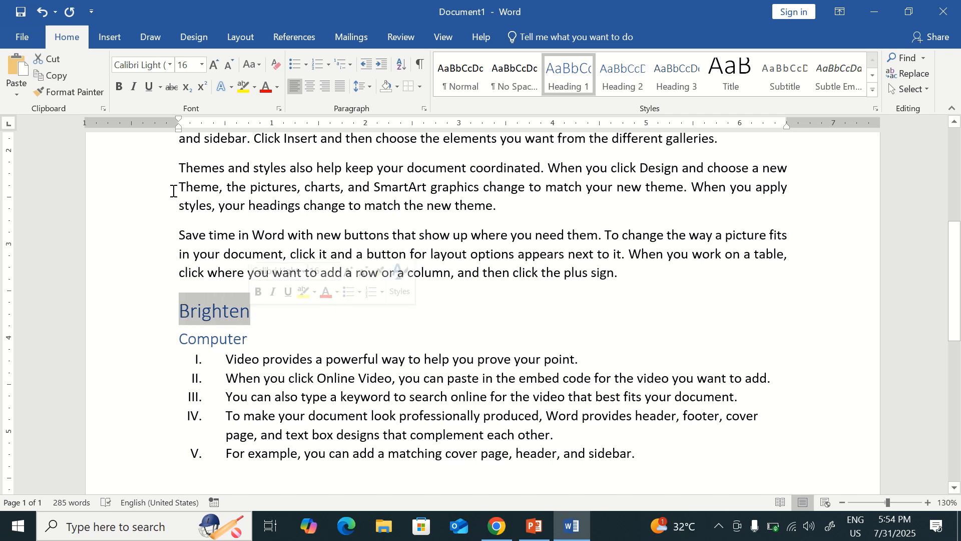
click(236, 340)
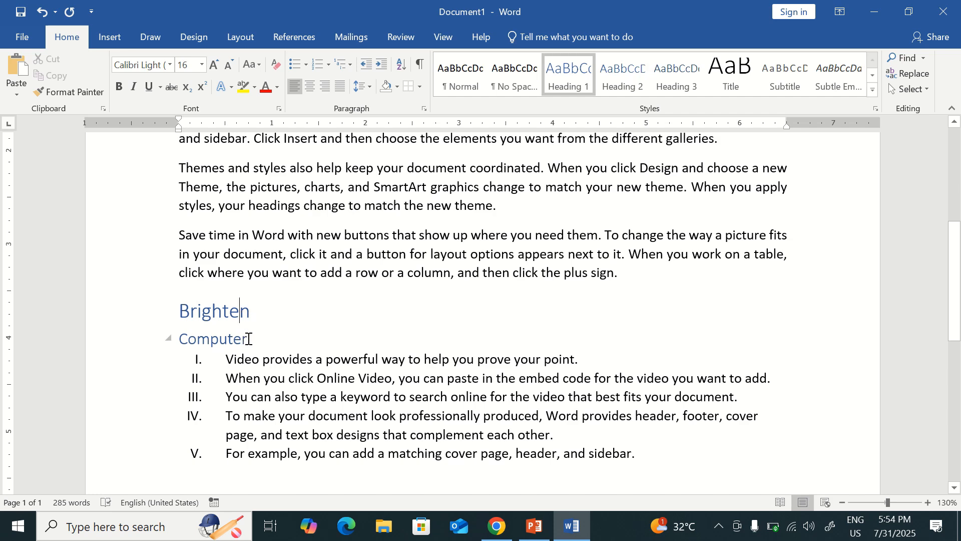
drag(255, 311, 179, 310)
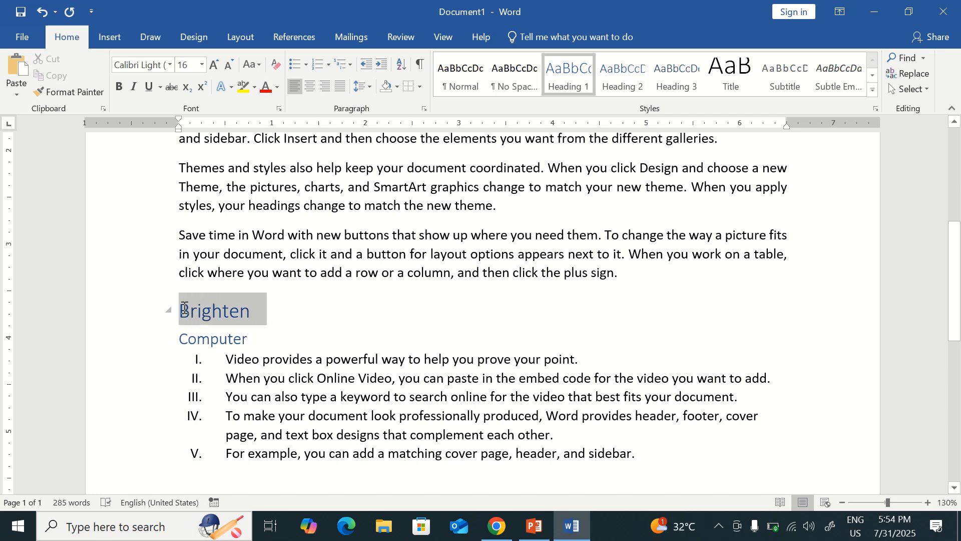
scroll(226, 151, up, 2)
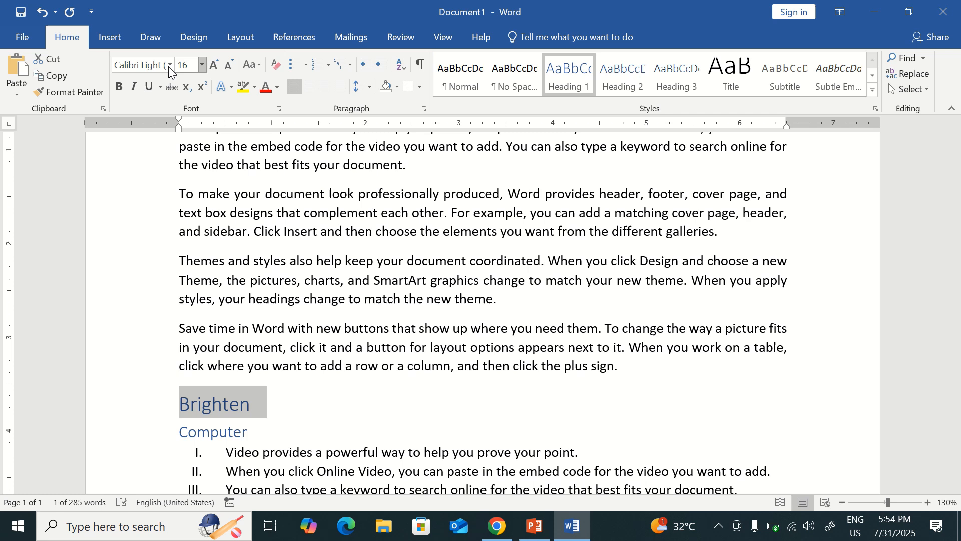
click(262, 405)
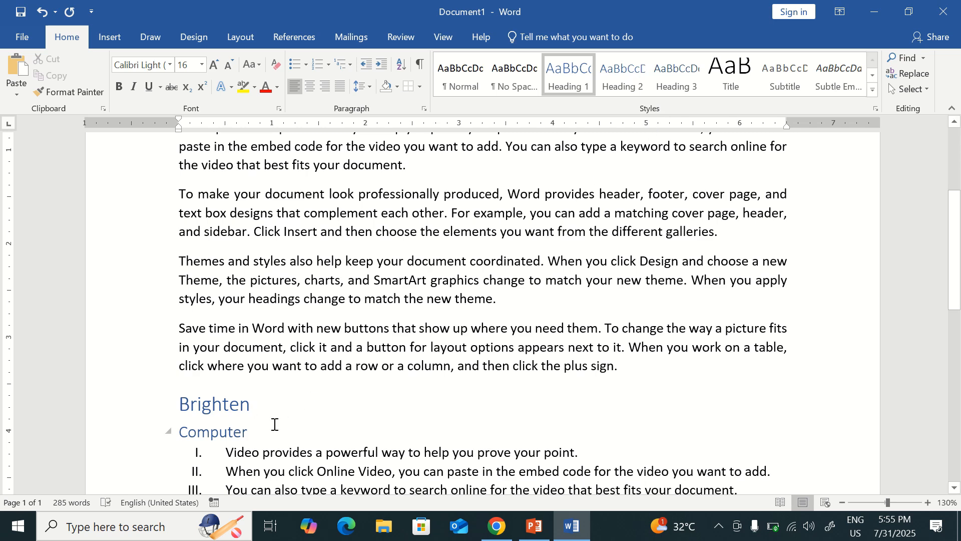
Step: Delete the "Brighten" and "Computer" heading lines above the numbered list
drag(247, 431, 182, 411)
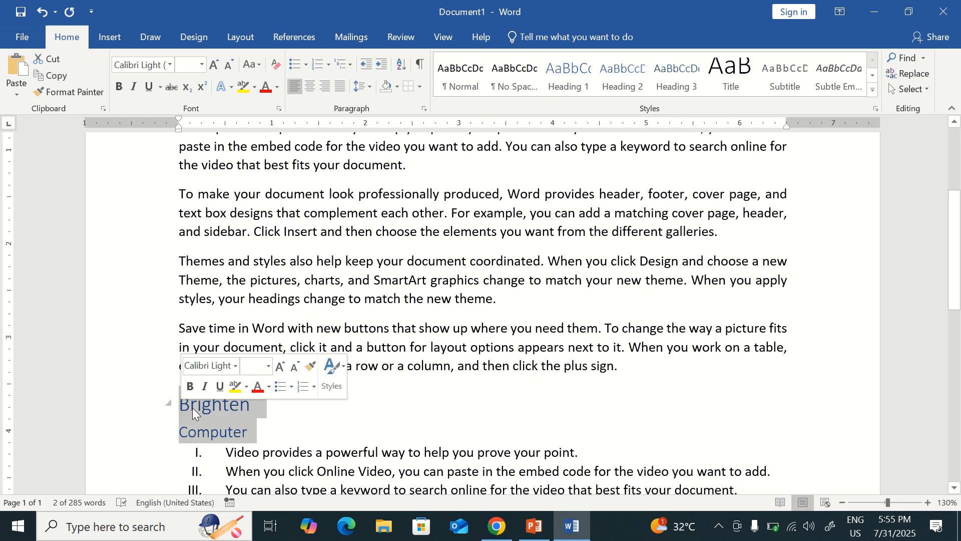
key(Delete)
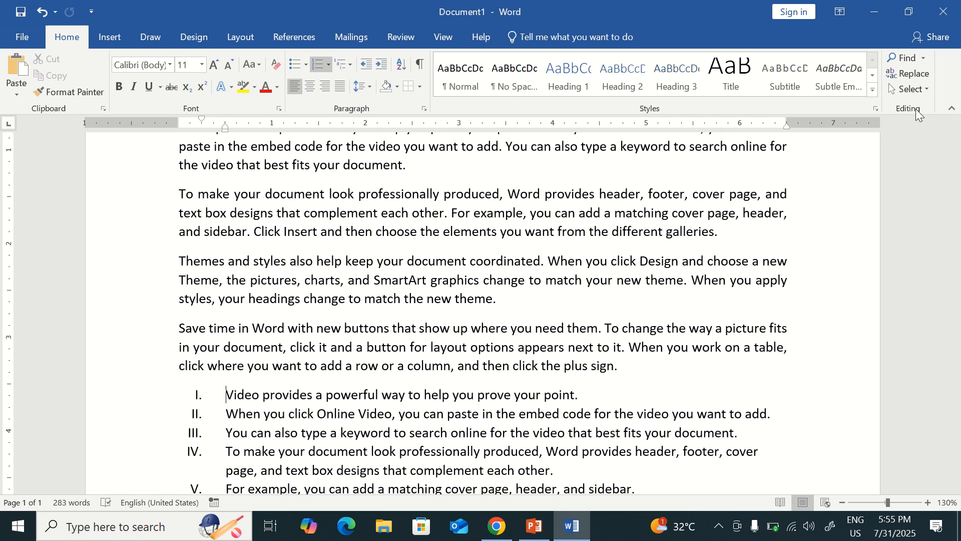
click(440, 263)
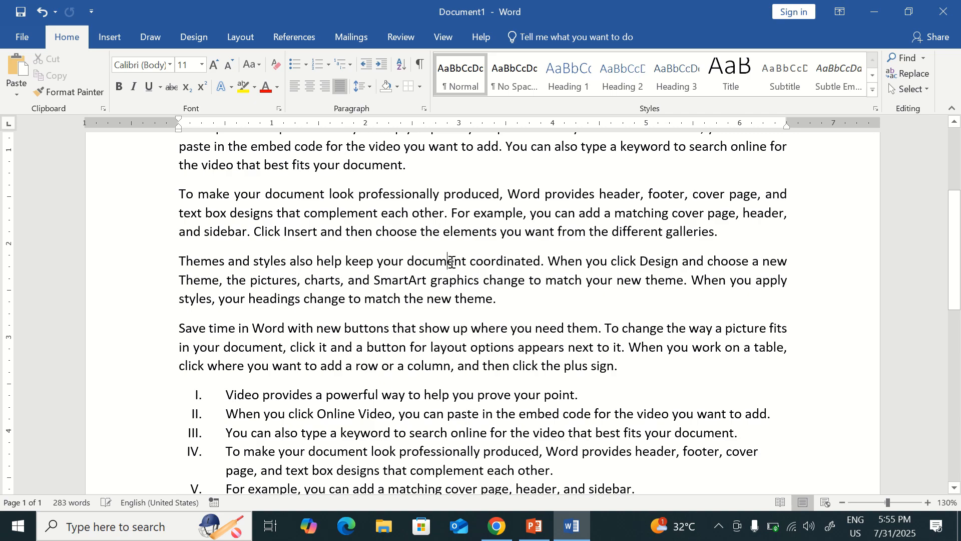
Step: Search the document for "Button" with Find
scroll(452, 261, up, 5)
scroll(452, 261, down, 10)
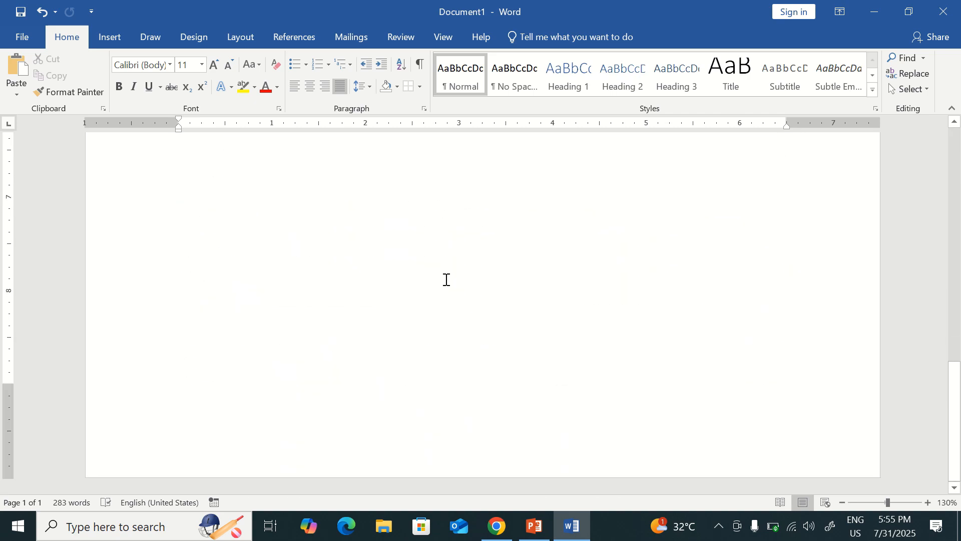
scroll(447, 278, up, 5)
scroll(447, 278, up, 5)
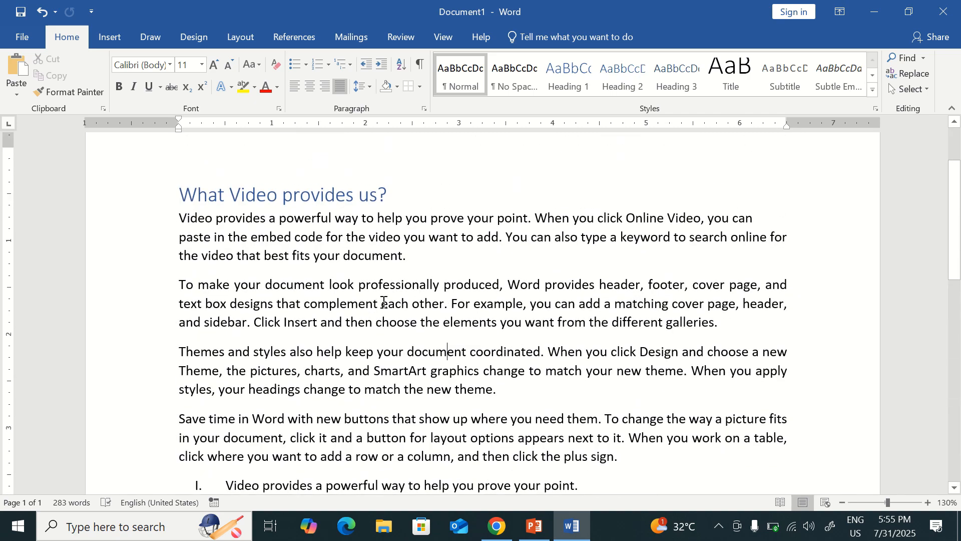
scroll(353, 369, down, 1)
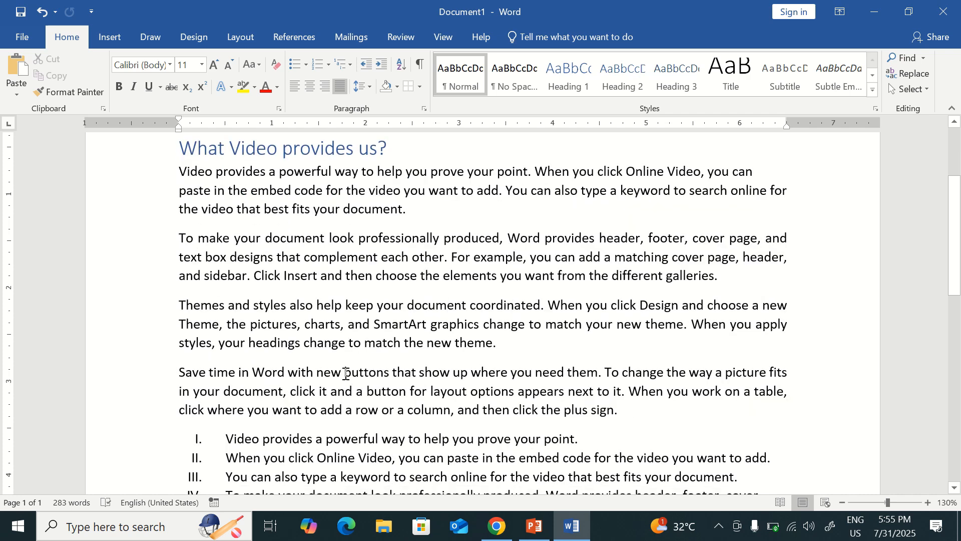
click(904, 58)
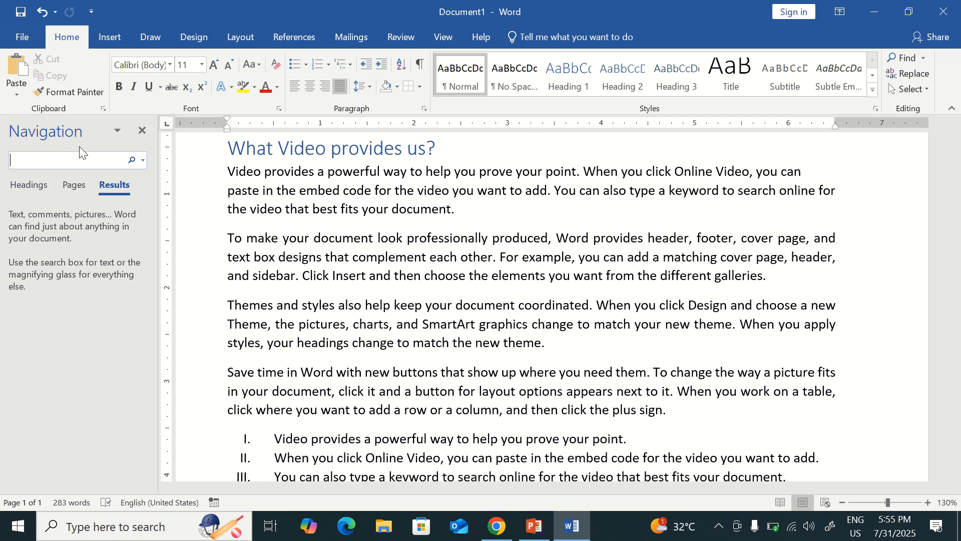
text(Button)
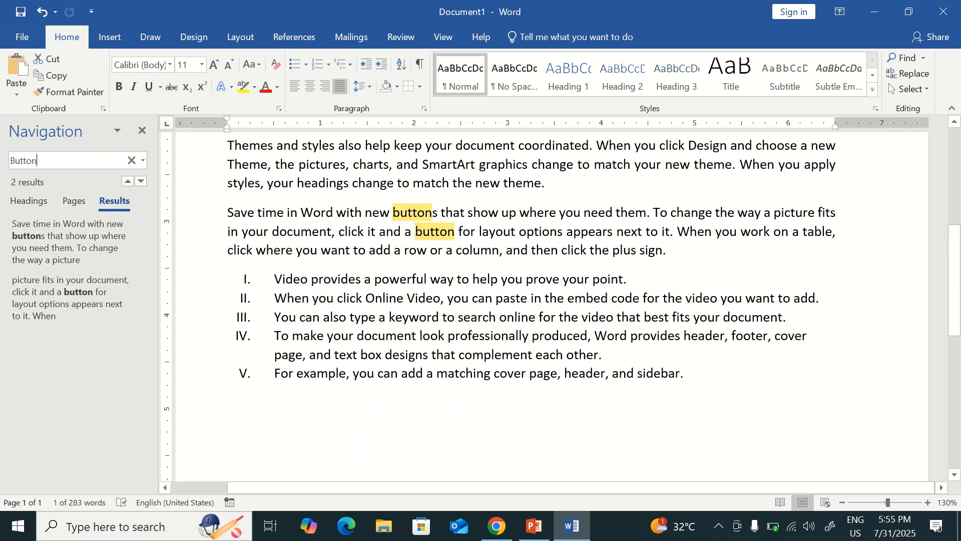
Step: Cycle back and forth through the "Button" matches and clear the search
click(128, 181)
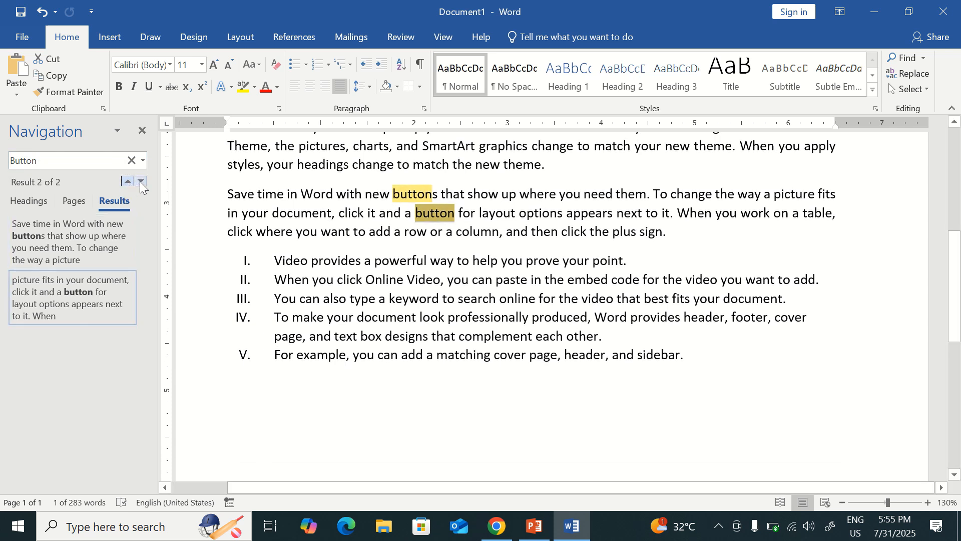
click(141, 183)
click(140, 183)
click(140, 184)
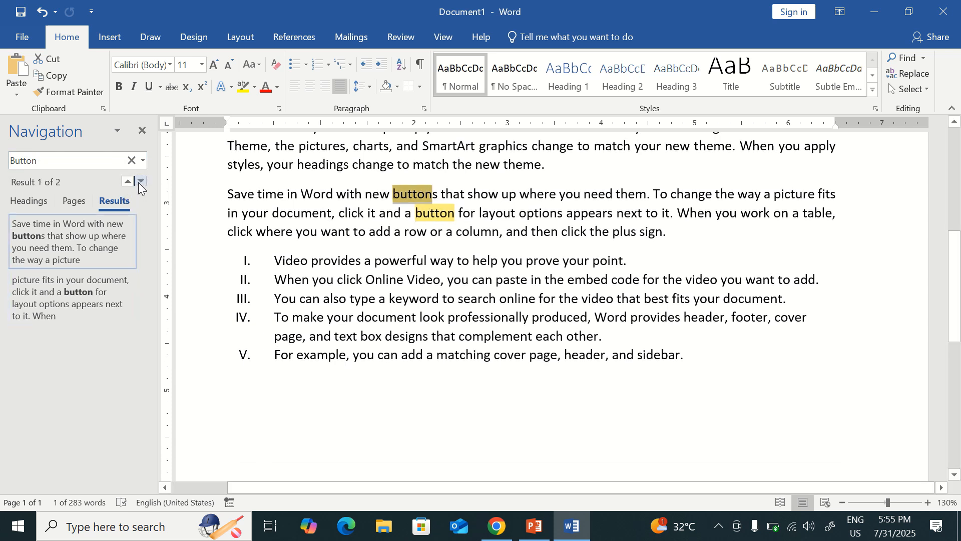
click(140, 183)
click(140, 183)
click(140, 183)
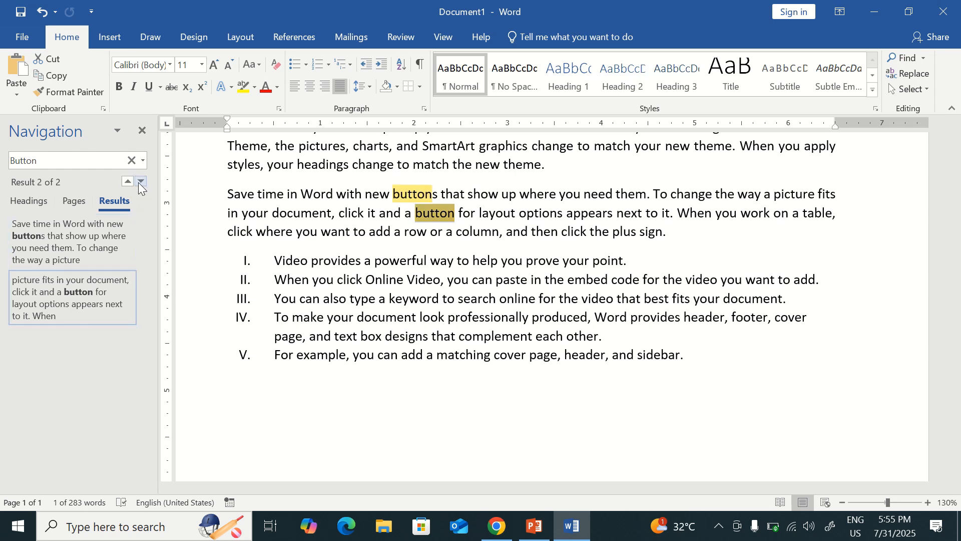
click(138, 182)
click(131, 162)
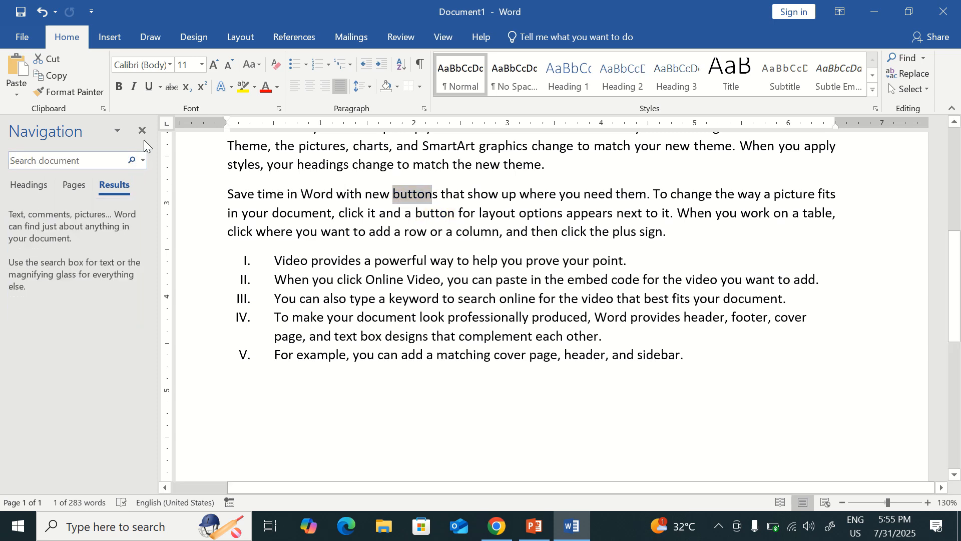
Step: Close the Navigation pane and clear the selection in the "Save time in Word" paragraph
click(145, 132)
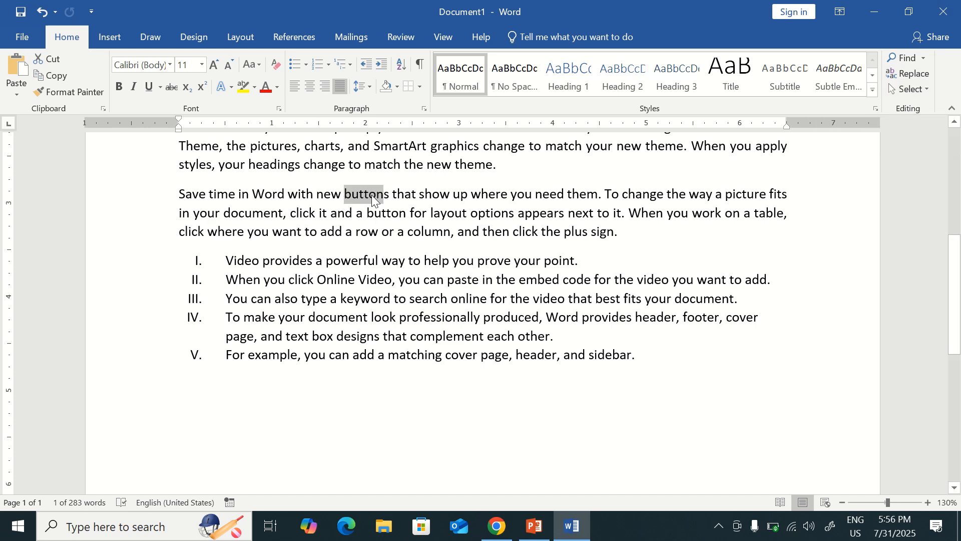
click(466, 213)
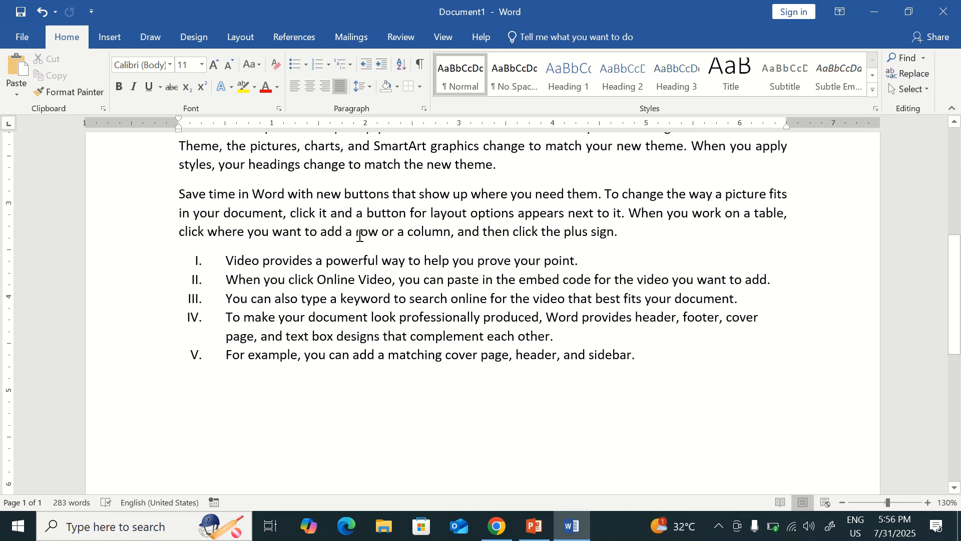
Step: Replace "Video" with "Image" one match at a time in the heading and at the start of the first paragraph
scroll(342, 257, up, 5)
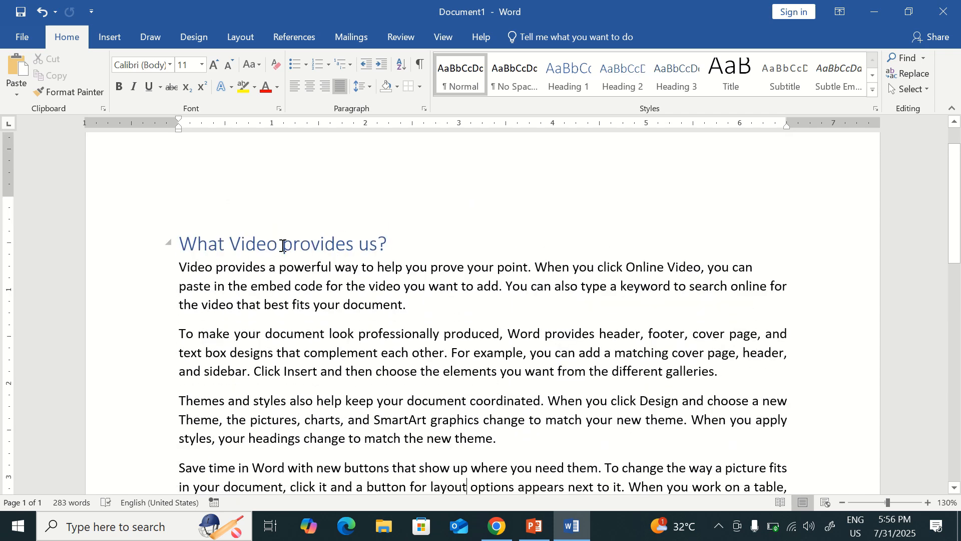
drag(280, 244, 231, 240)
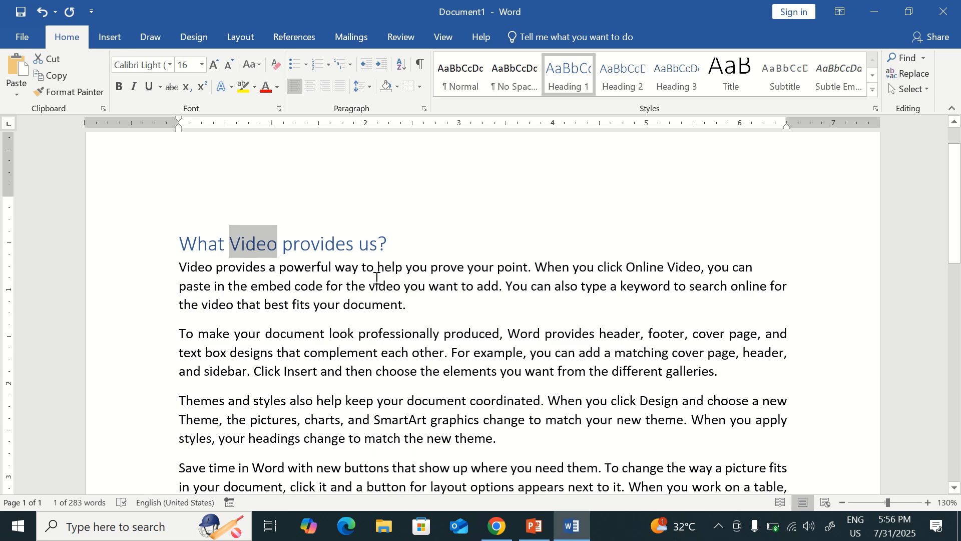
scroll(379, 313, down, 2)
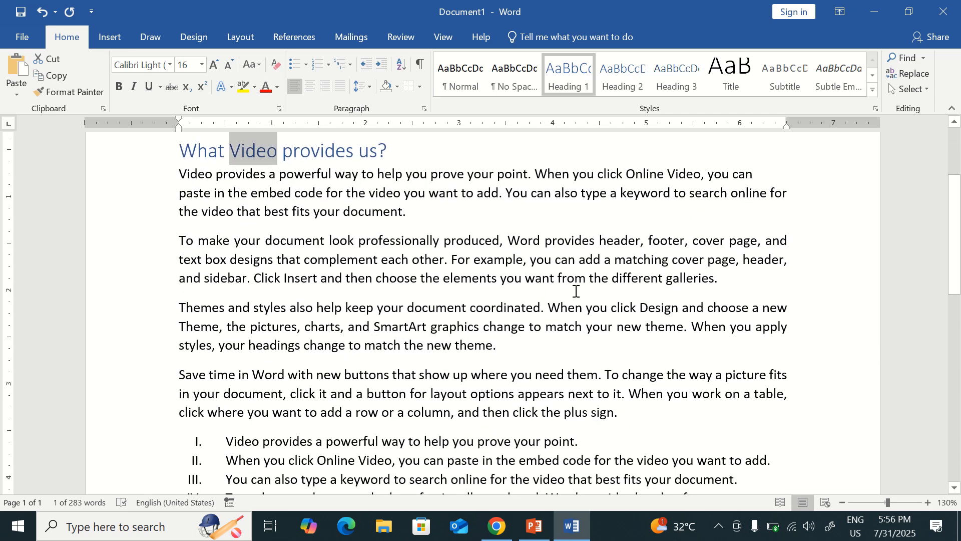
click(910, 73)
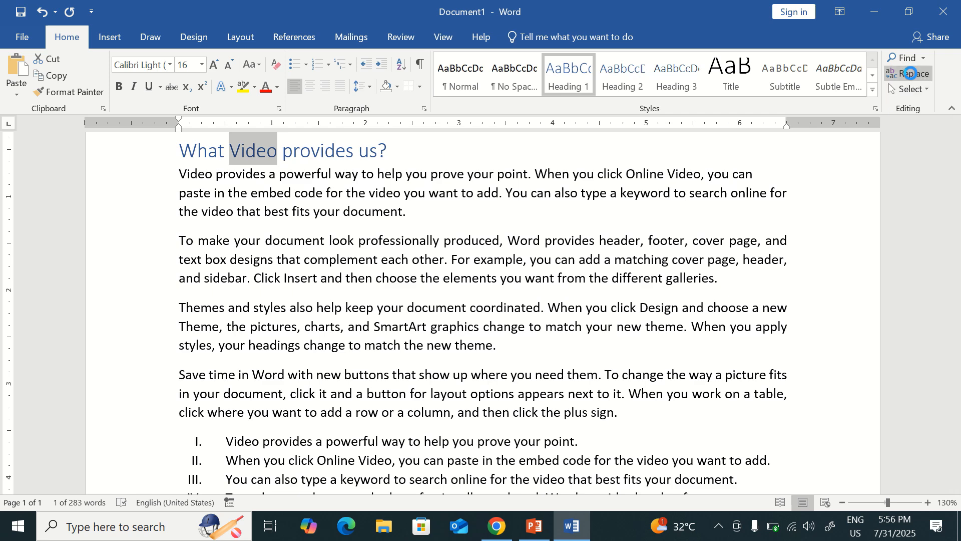
drag(435, 164, 613, 147)
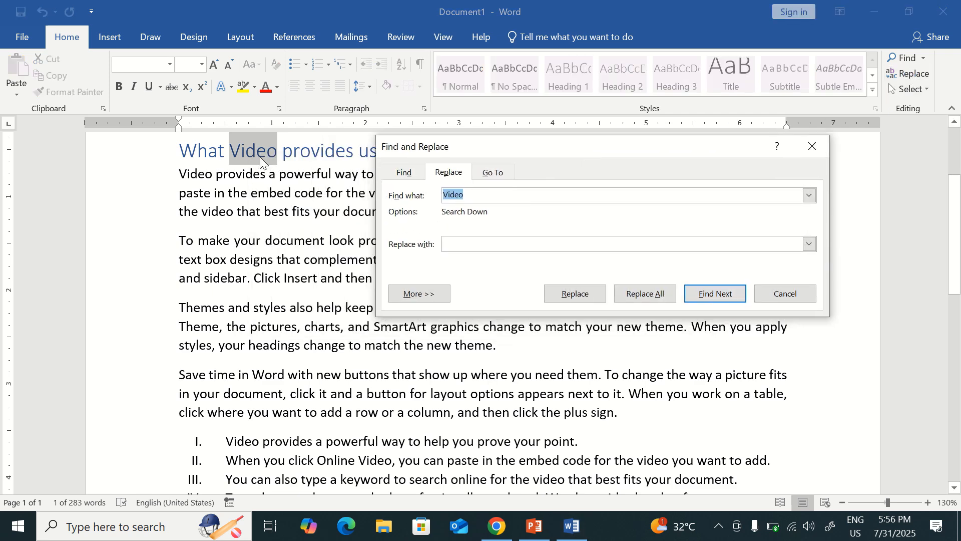
click(466, 198)
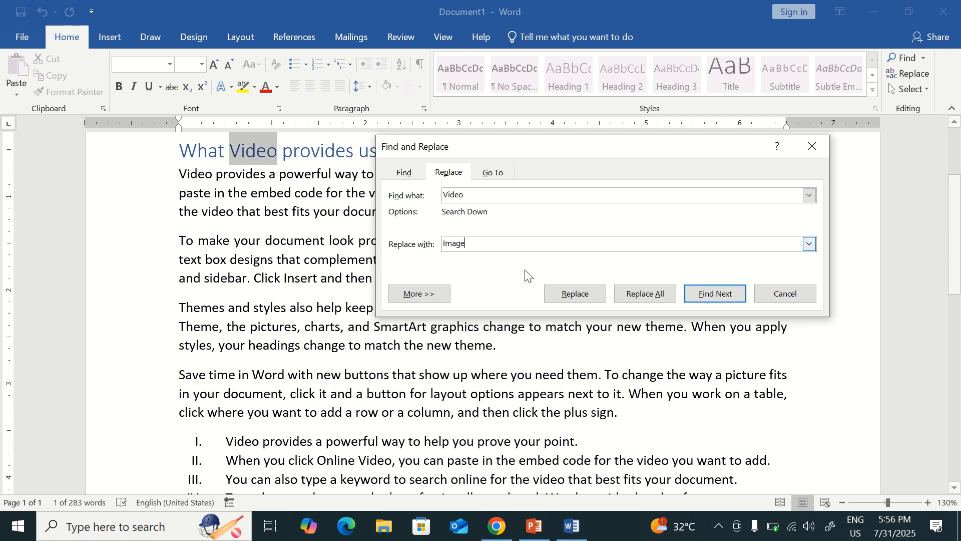
click(571, 295)
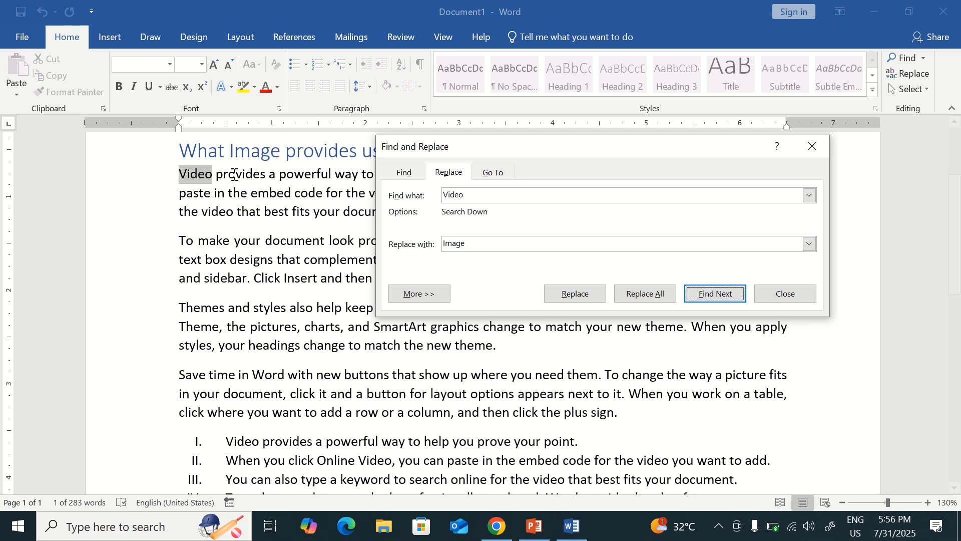
click(572, 295)
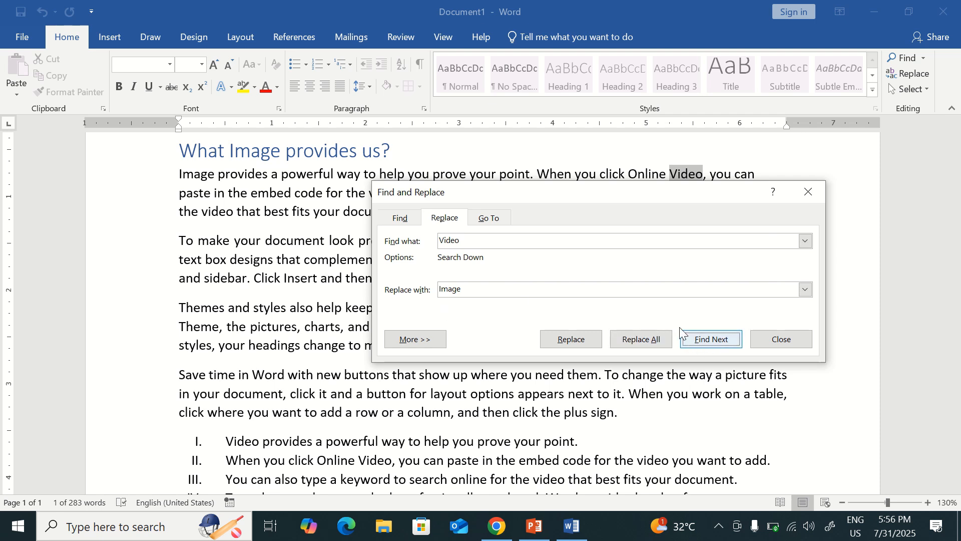
Step: Skip the "Online Video" match in the first paragraph and move the Find and Replace dialog clear of the next match
click(715, 341)
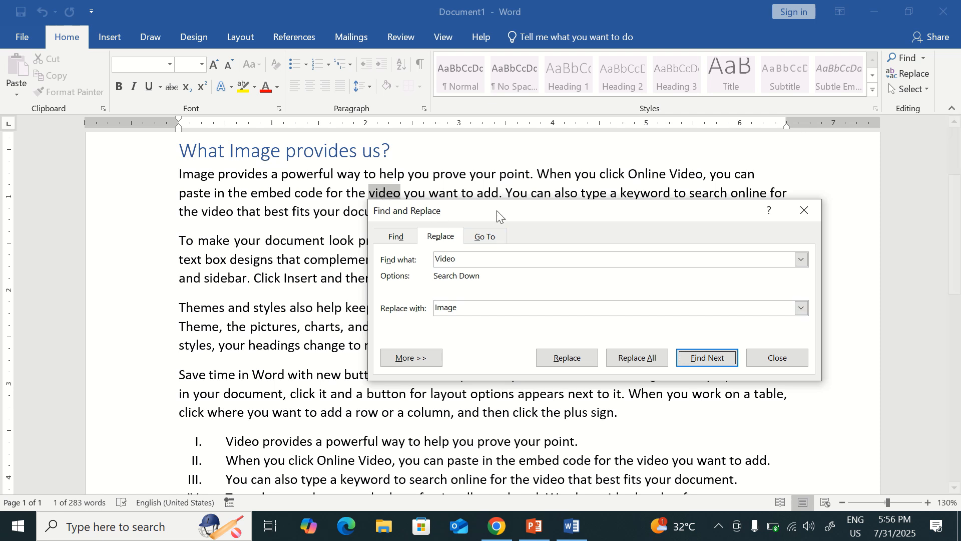
drag(497, 214, 600, 176)
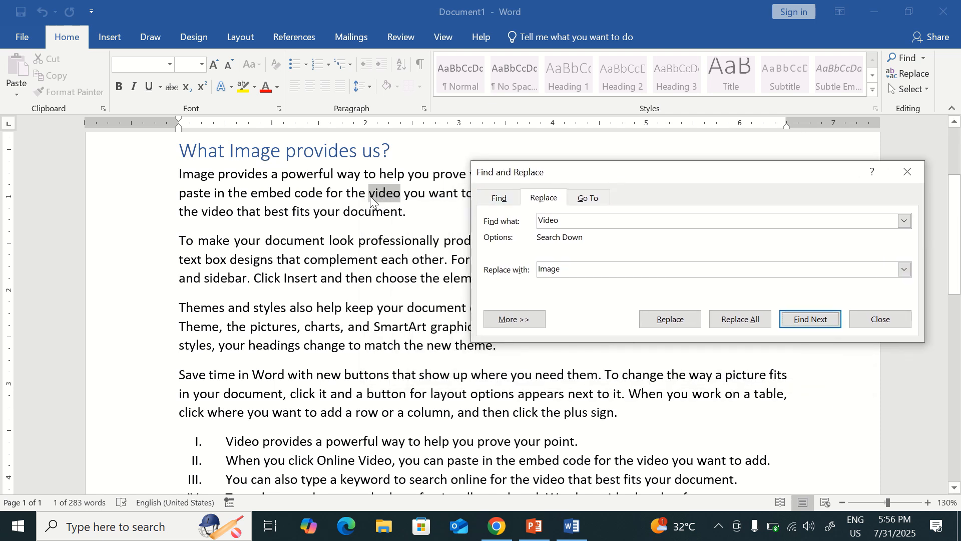
drag(596, 178, 530, 146)
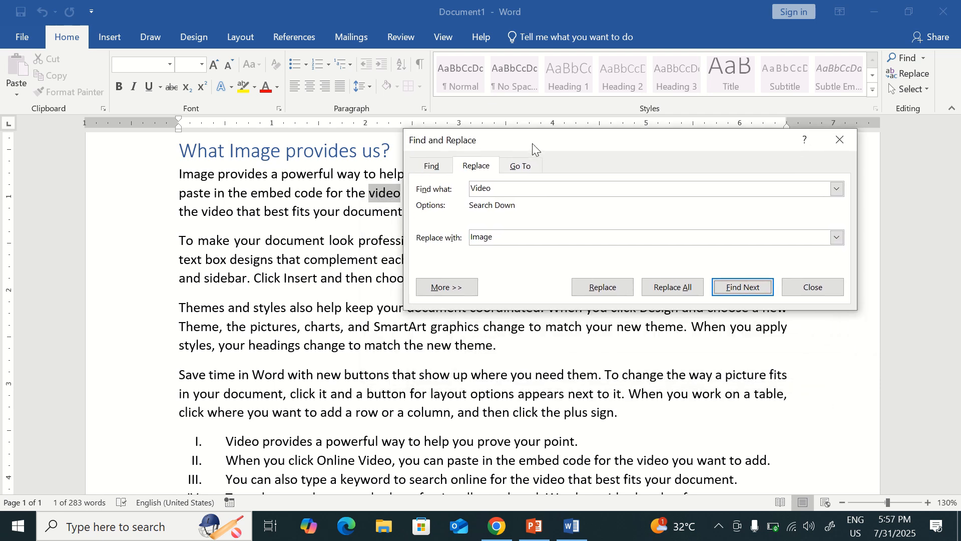
Step: Replace all remaining occurrences of "Video" with "Image", continuing from the document's beginning, and close Find and Replace
click(673, 287)
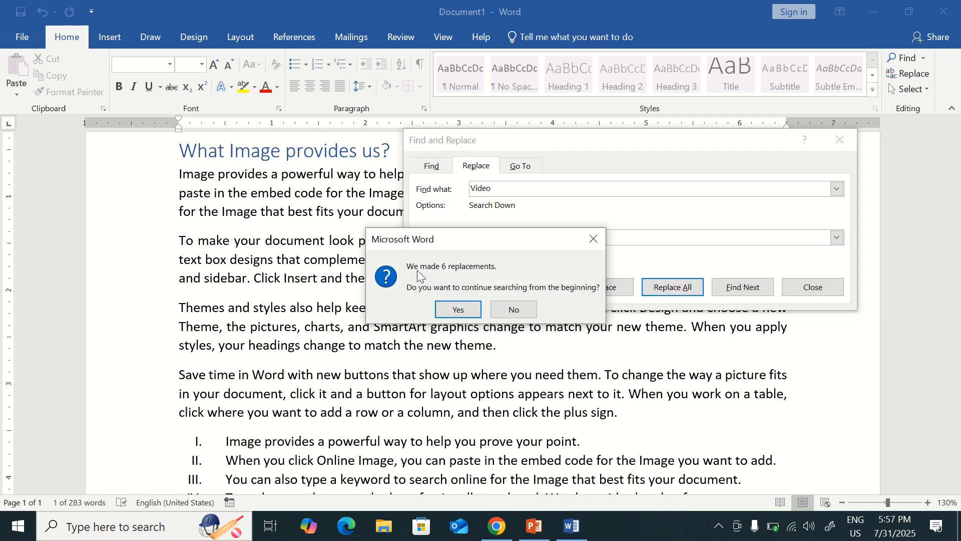
click(467, 309)
click(471, 306)
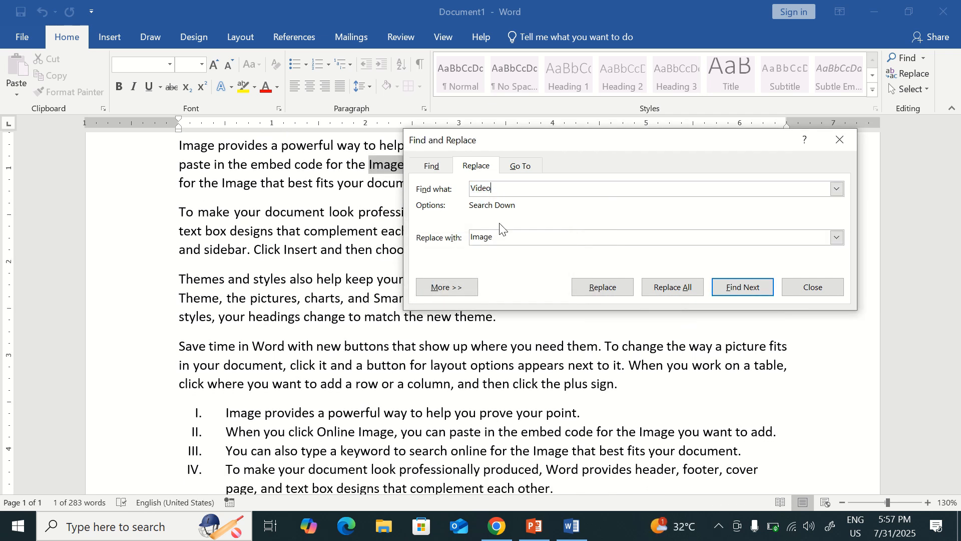
click(507, 236)
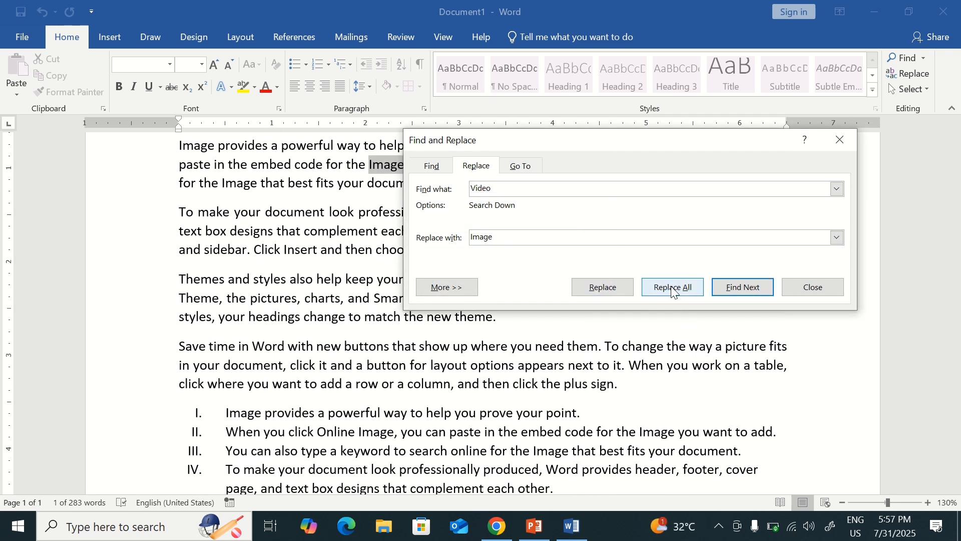
click(812, 287)
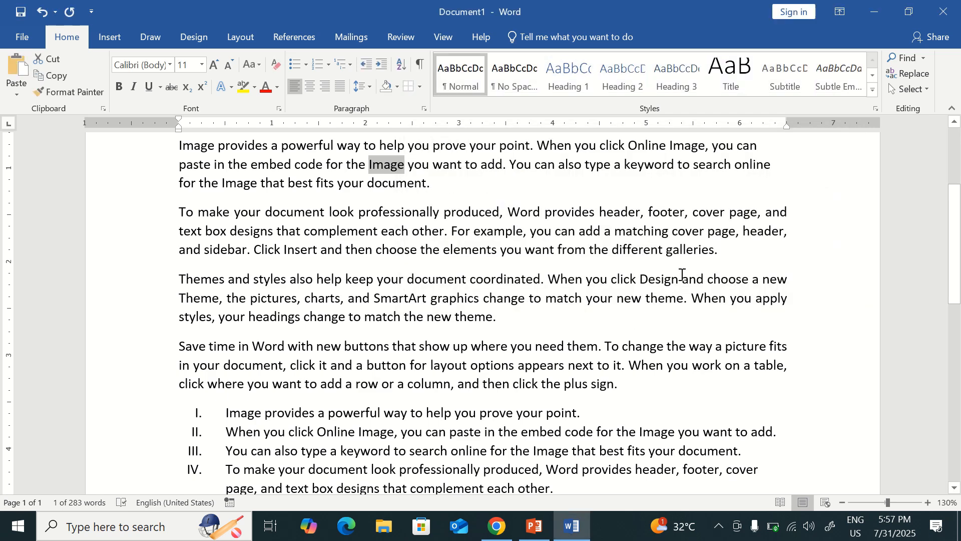
click(923, 89)
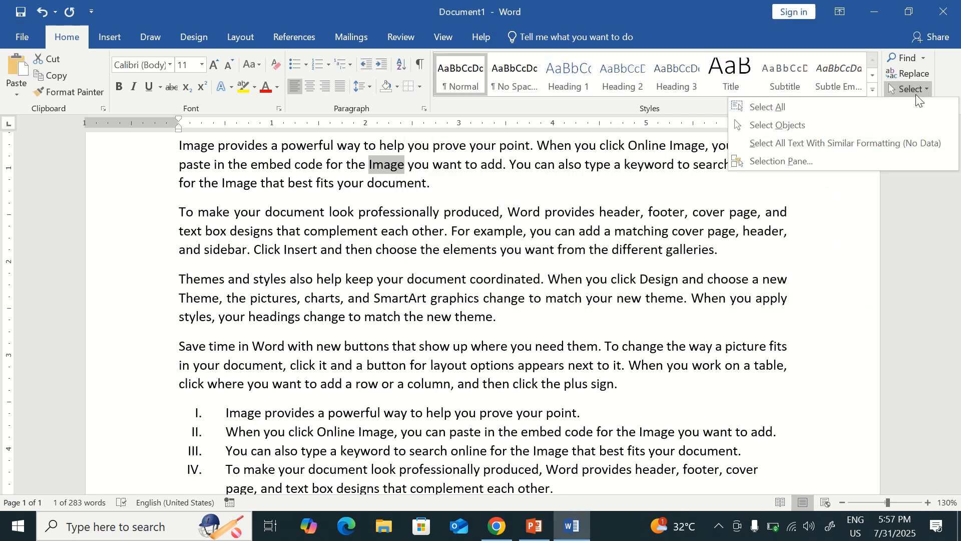
click(519, 219)
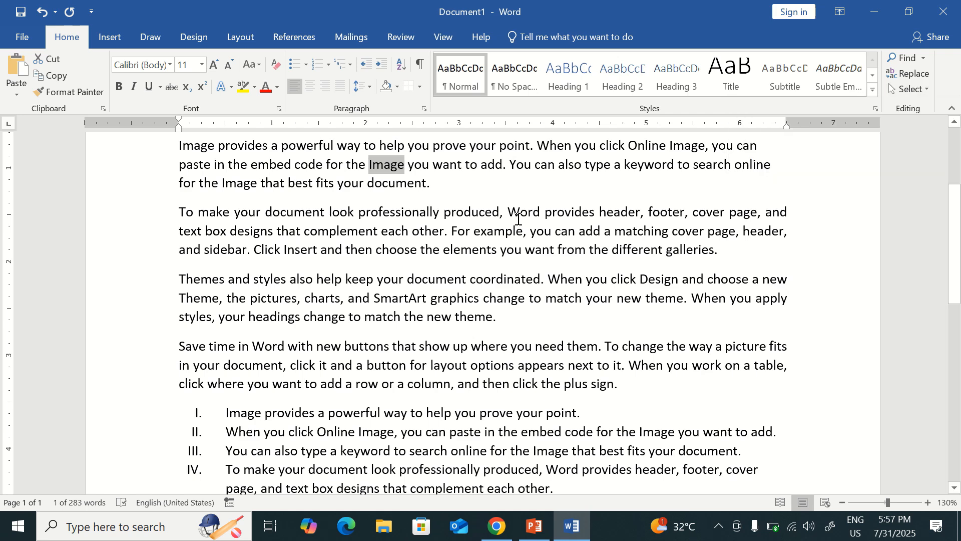
Step: Remove the blank line above the "What Image provides us?" heading
scroll(518, 218, up, 4)
click(386, 323)
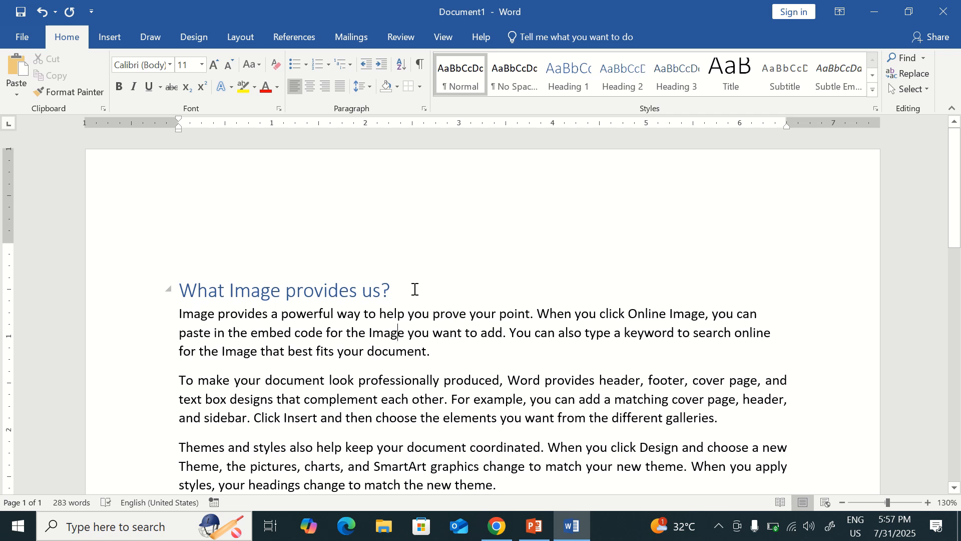
click(260, 254)
click(178, 274)
key(BackSpace)
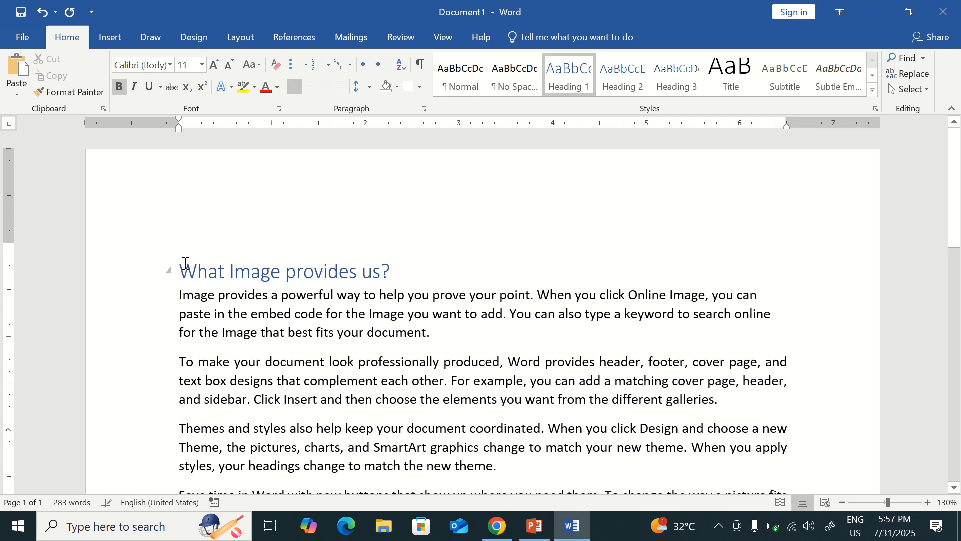
Step: Select the entire document, and switch Select Objects mode on and back off
click(925, 90)
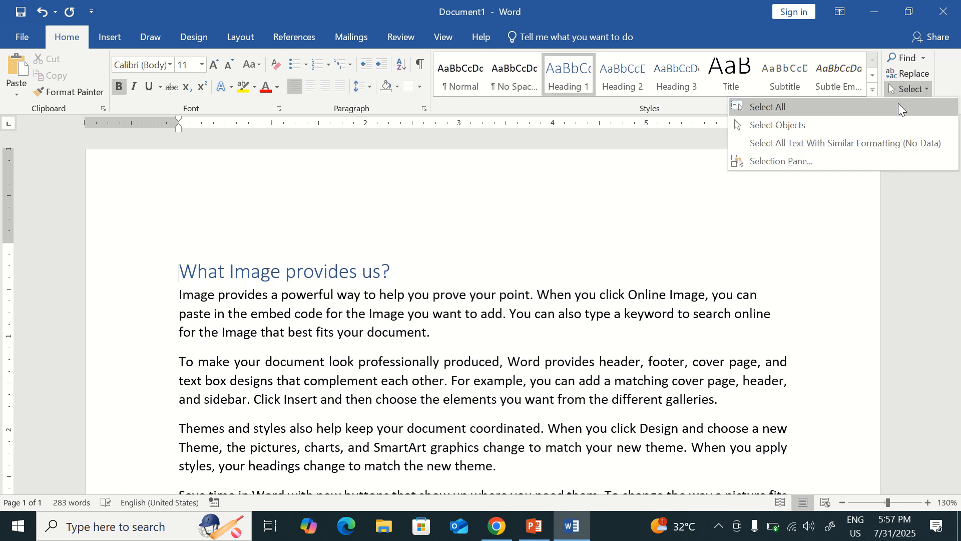
click(898, 103)
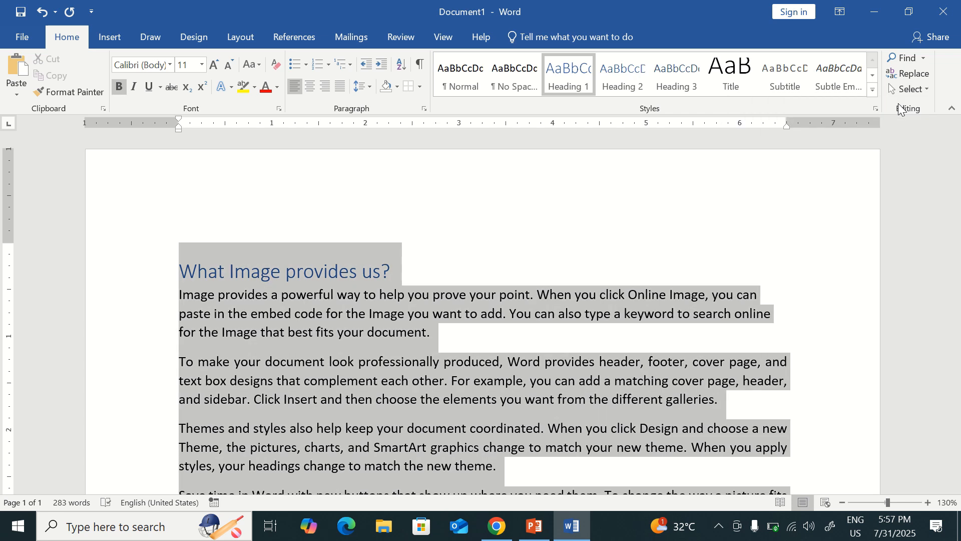
click(926, 91)
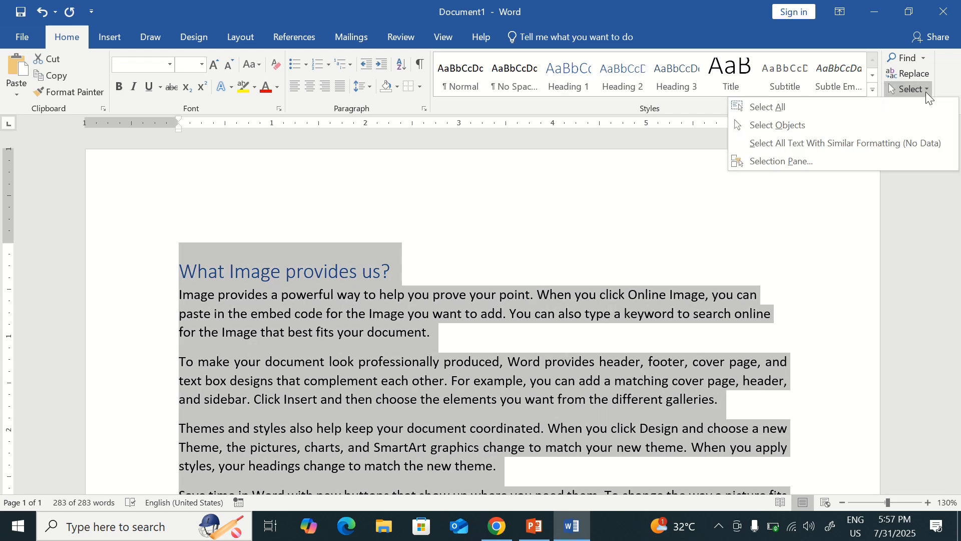
click(893, 125)
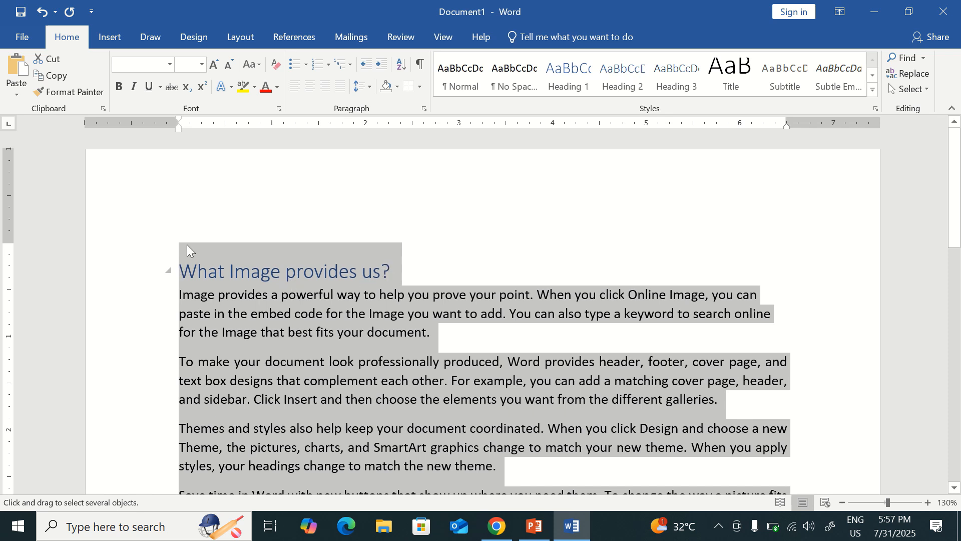
click(930, 85)
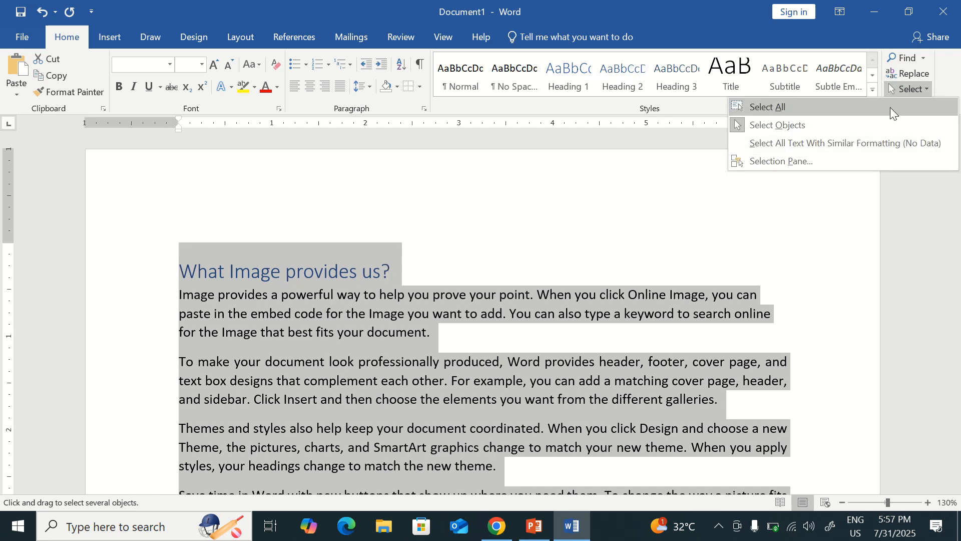
click(869, 122)
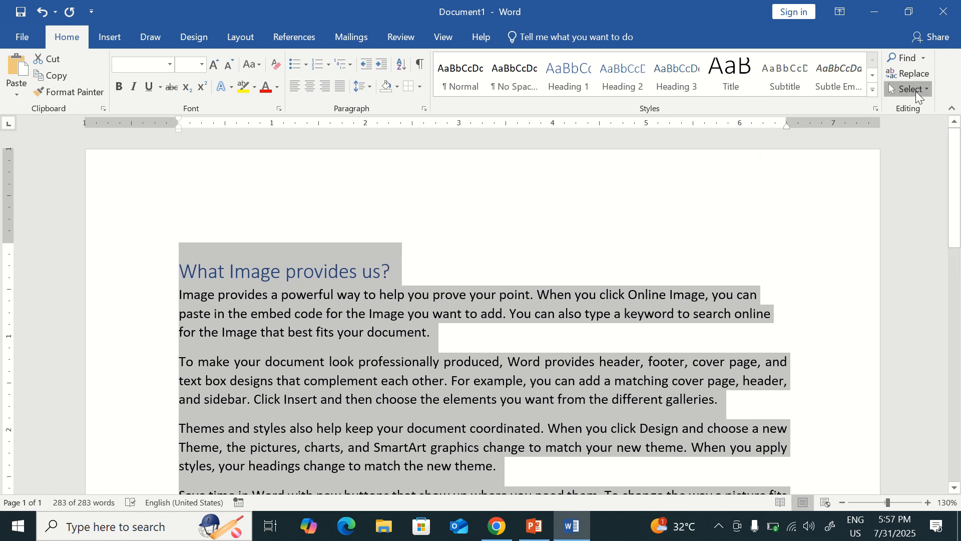
Step: Select the entire document again and turn on Select Objects mode
click(916, 92)
click(893, 110)
click(913, 90)
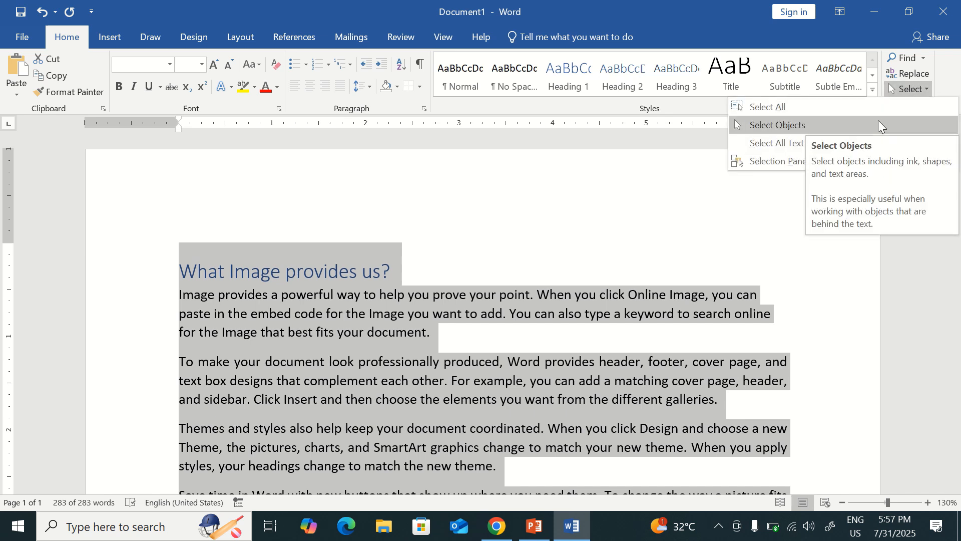
click(878, 120)
Step: Select all text formatted like the Heading 1 title and check the selection throughout the document
click(915, 90)
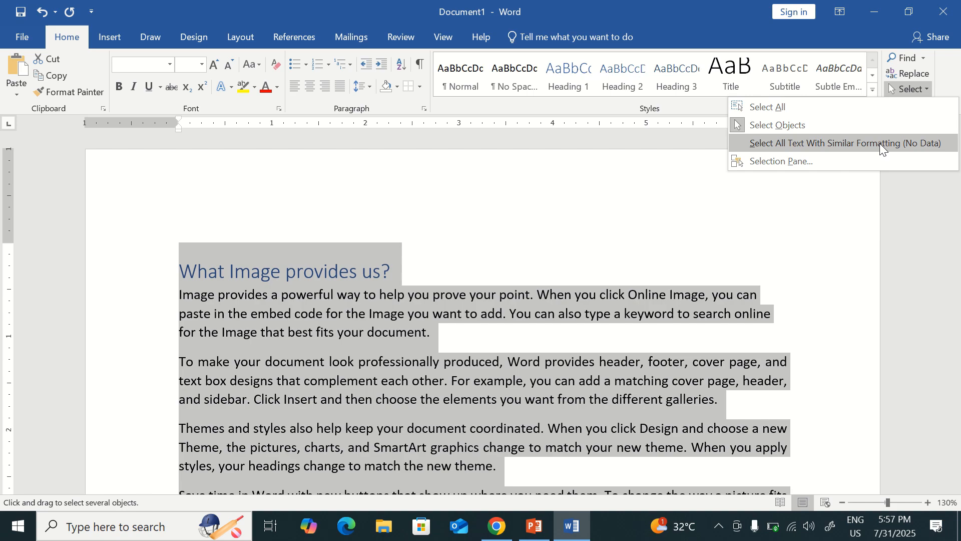
click(880, 144)
scroll(349, 276, down, 1)
scroll(349, 276, down, 10)
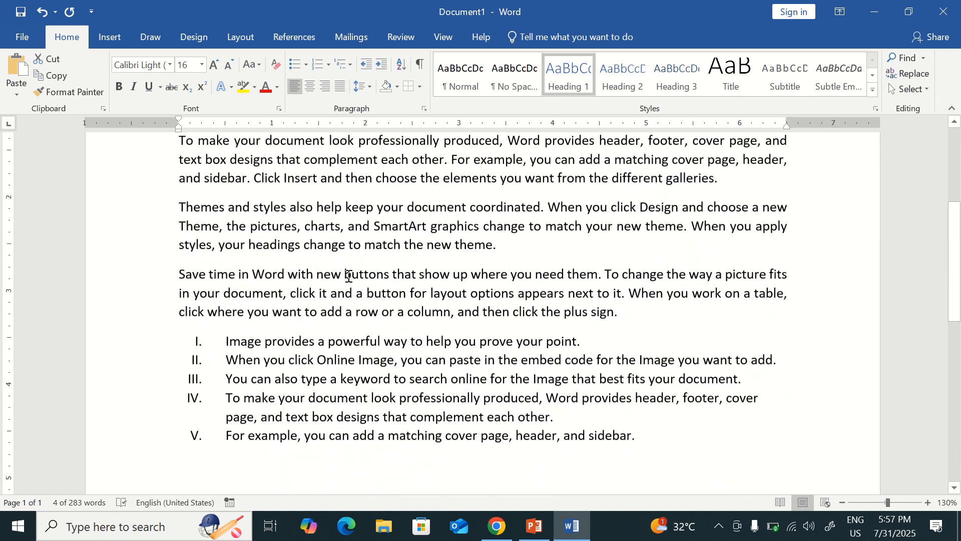
scroll(349, 276, up, 10)
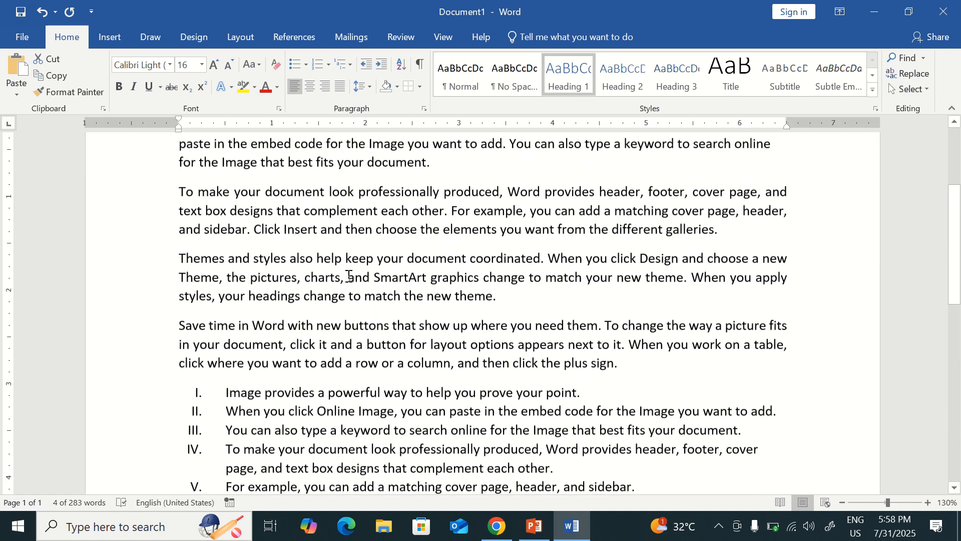
Step: Select "Image provides" in the first paragraph and extend the selection to all text with similar formatting
click(315, 300)
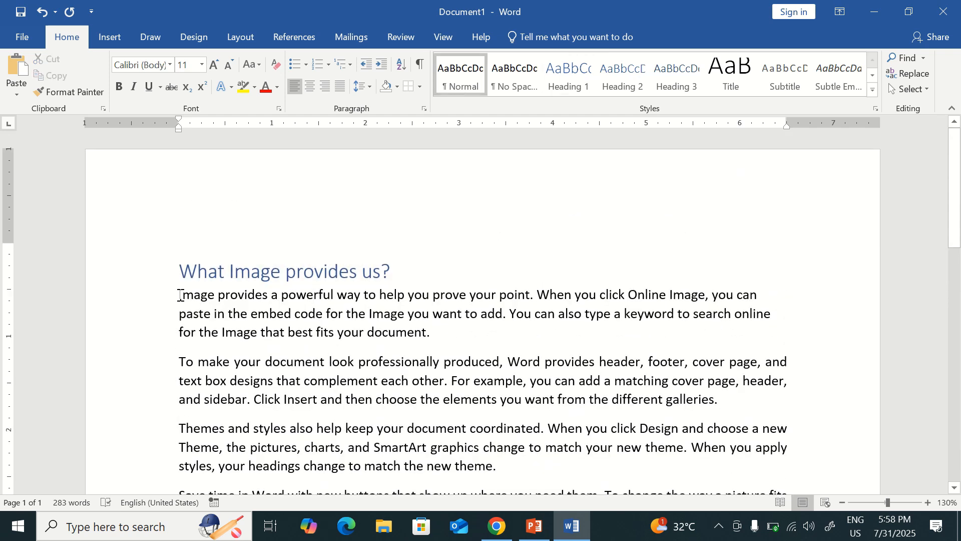
mouse_move(179, 294)
mouse_down()
mouse_move(278, 286)
mouse_move(180, 297)
mouse_up()
click(247, 299)
click(918, 91)
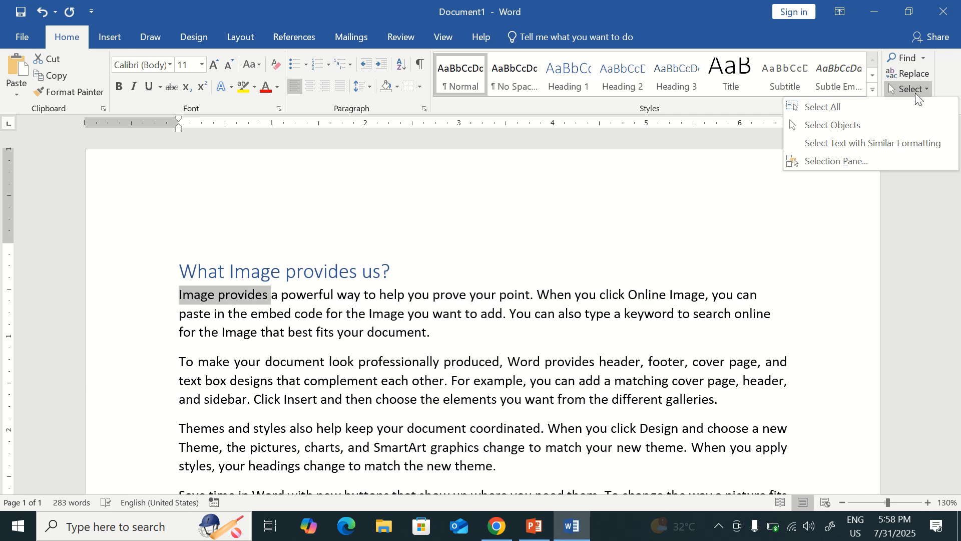
click(884, 148)
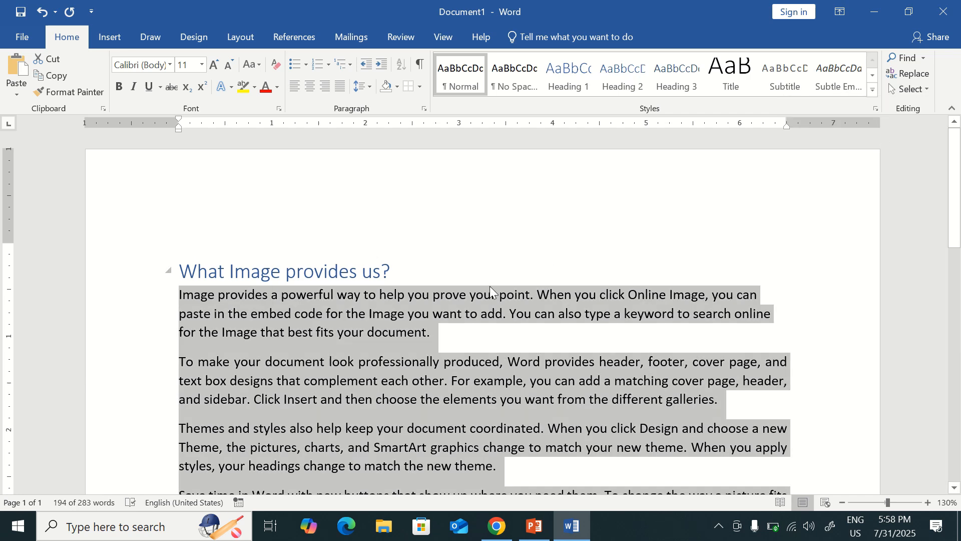
scroll(435, 297, down, 5)
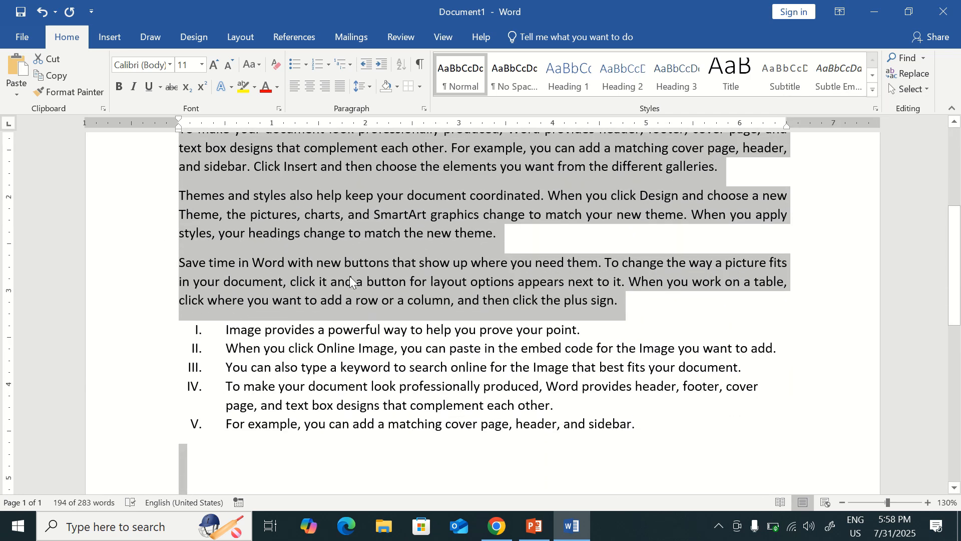
Step: Open the Selection Pane, show all objects in the document, and close the pane again
scroll(349, 280, up, 4)
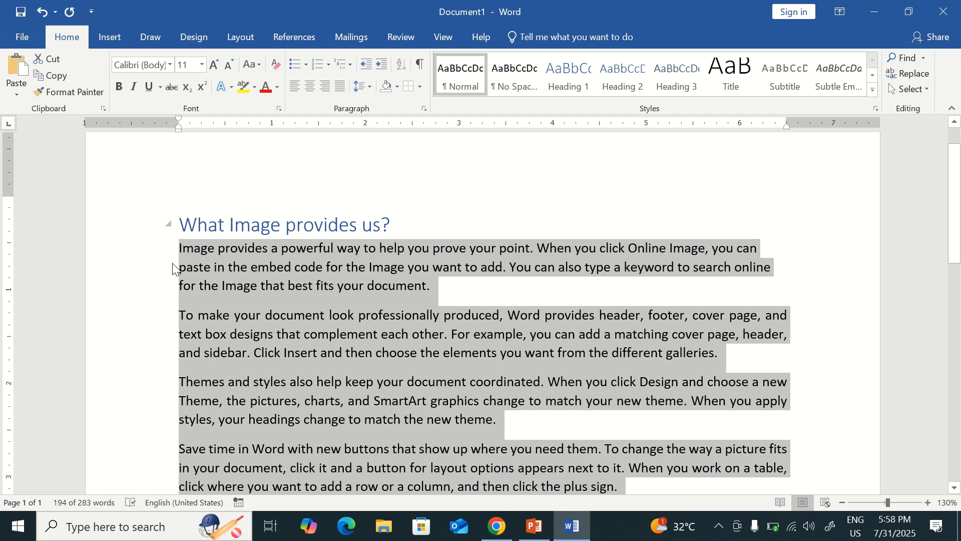
click(924, 98)
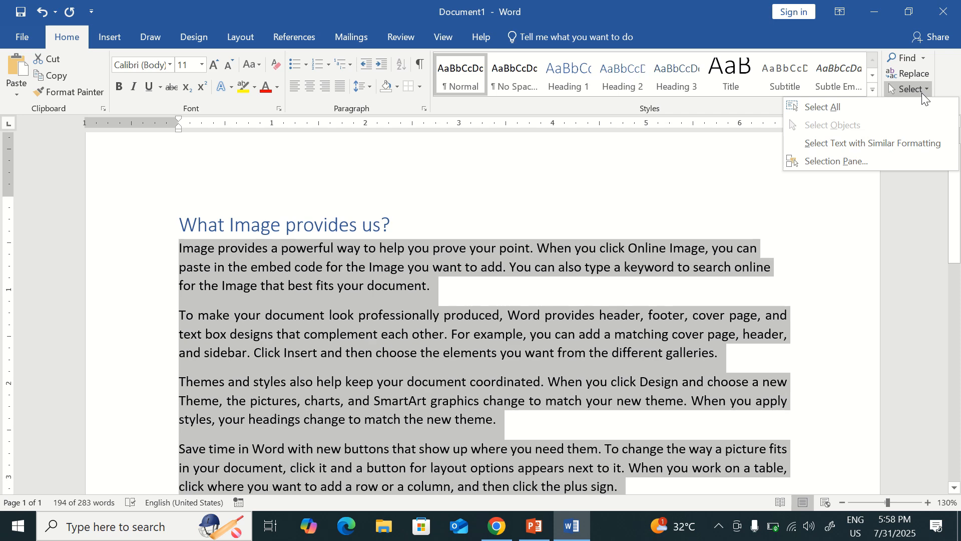
click(867, 160)
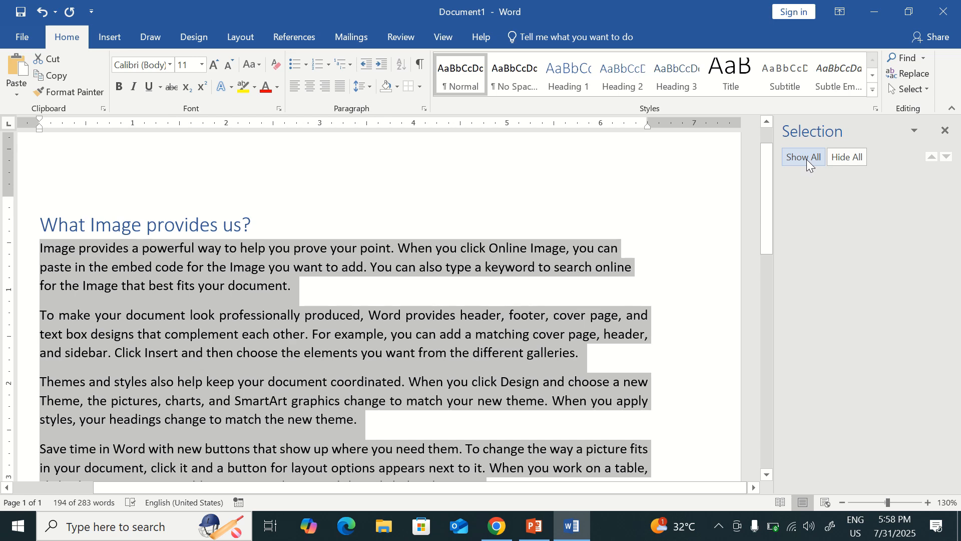
click(807, 160)
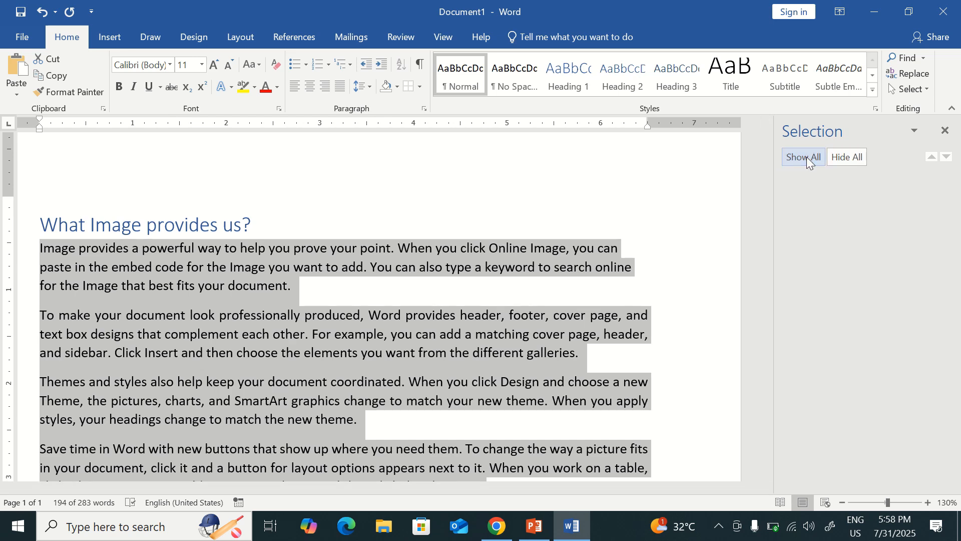
click(946, 130)
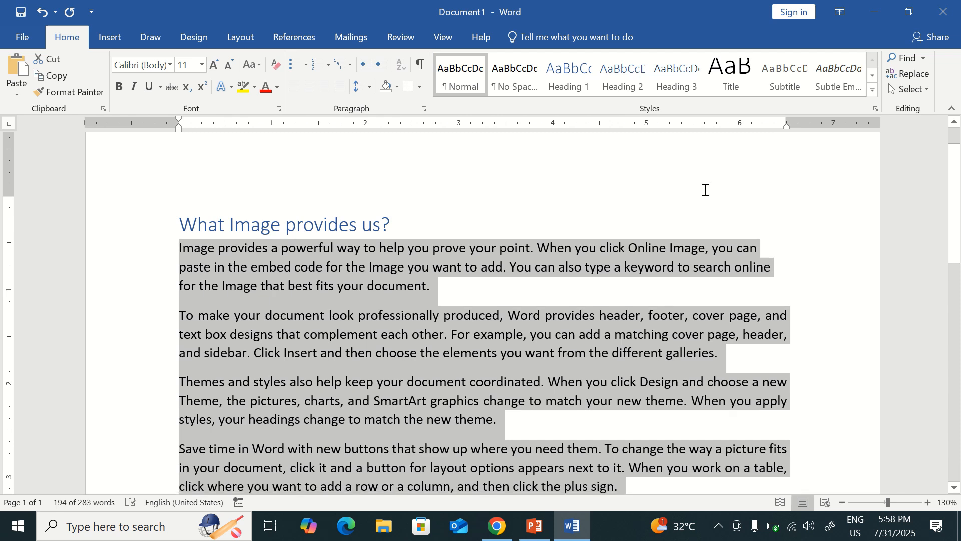
click(928, 91)
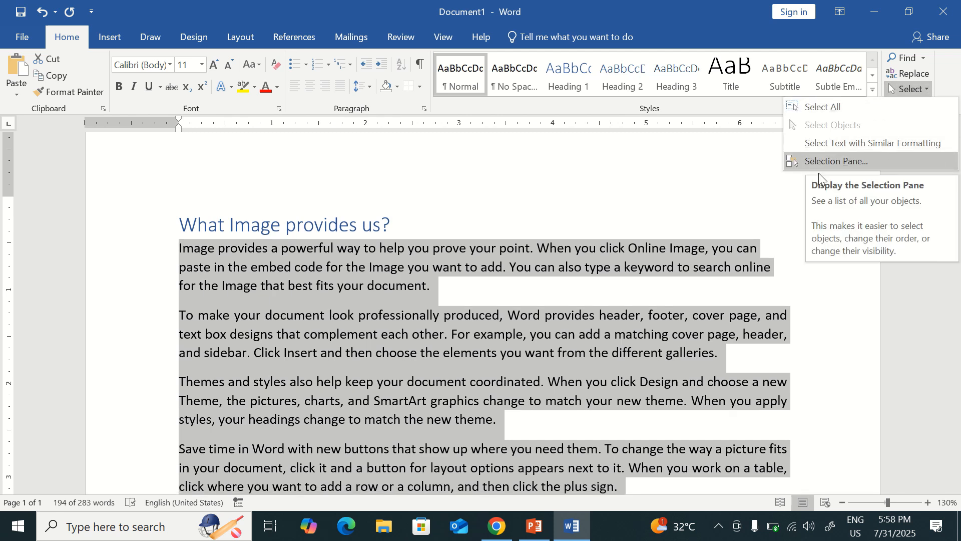
click(414, 223)
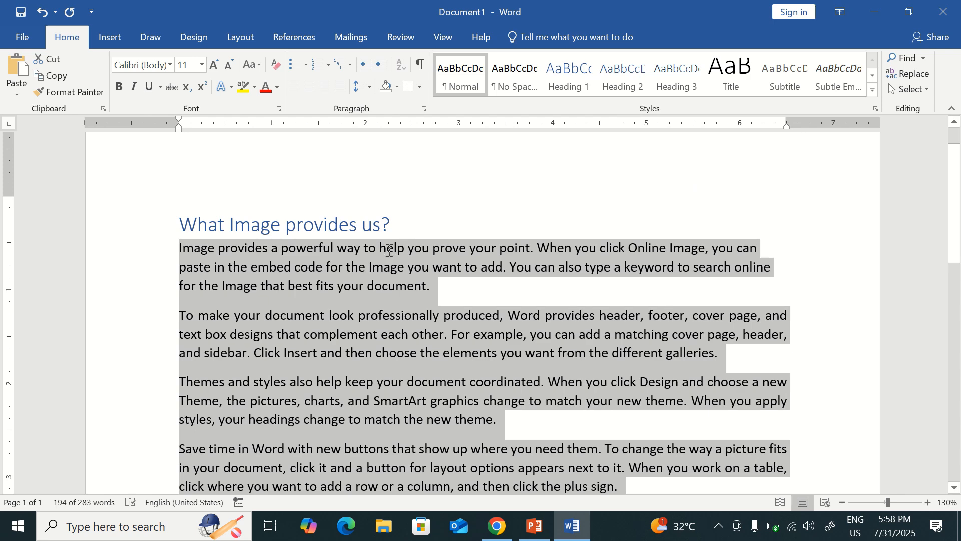
Step: Select the title "What Image provides us?", then deselect it and place the cursor at the end of the first paragraph
click(270, 262)
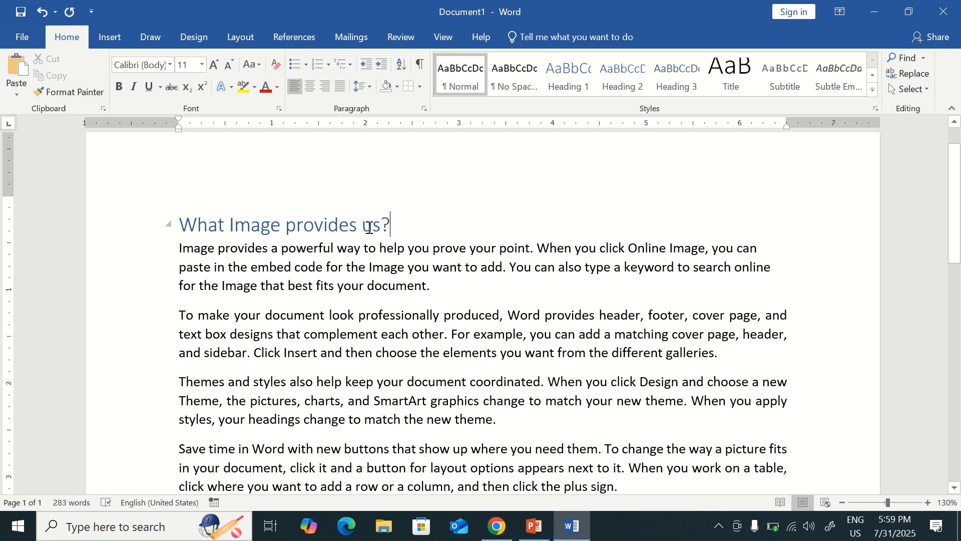
drag(389, 224, 180, 225)
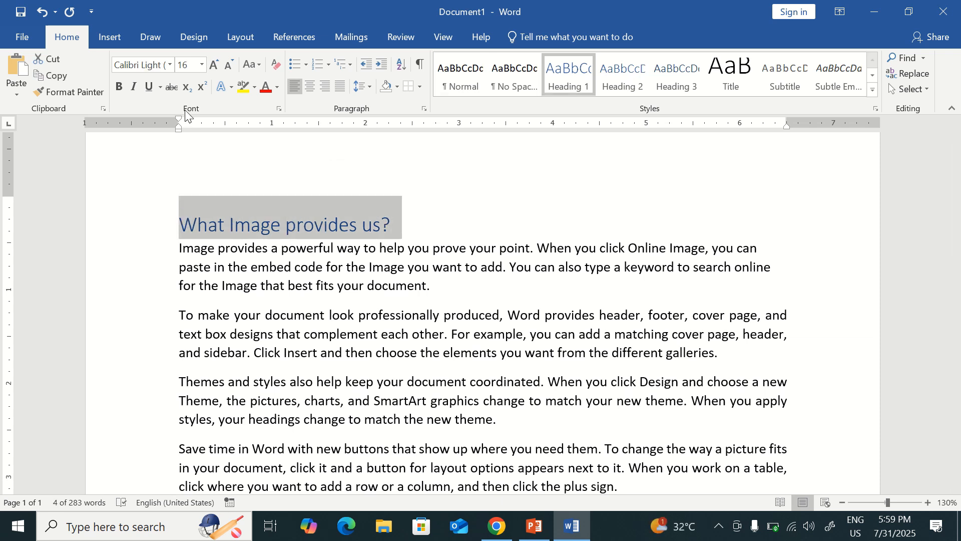
click(320, 224)
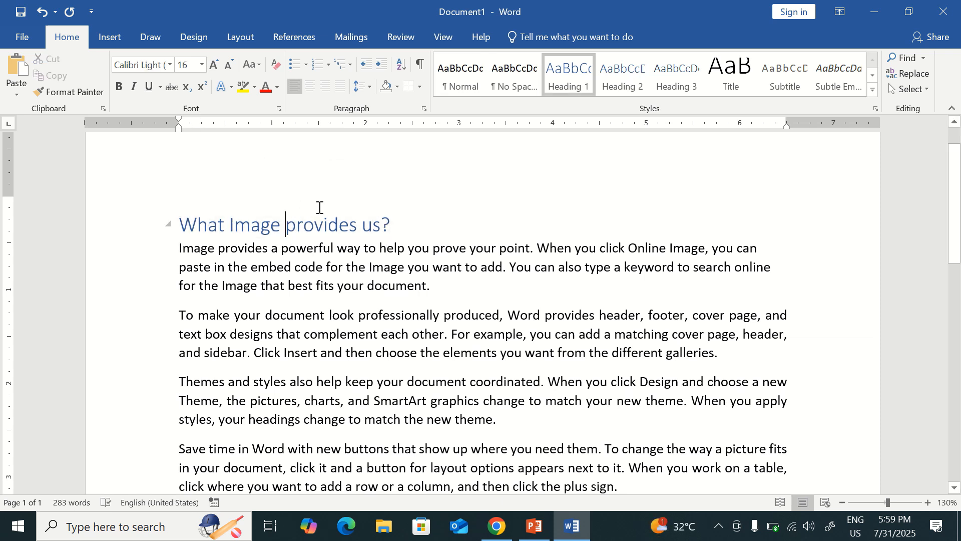
click(410, 223)
click(439, 288)
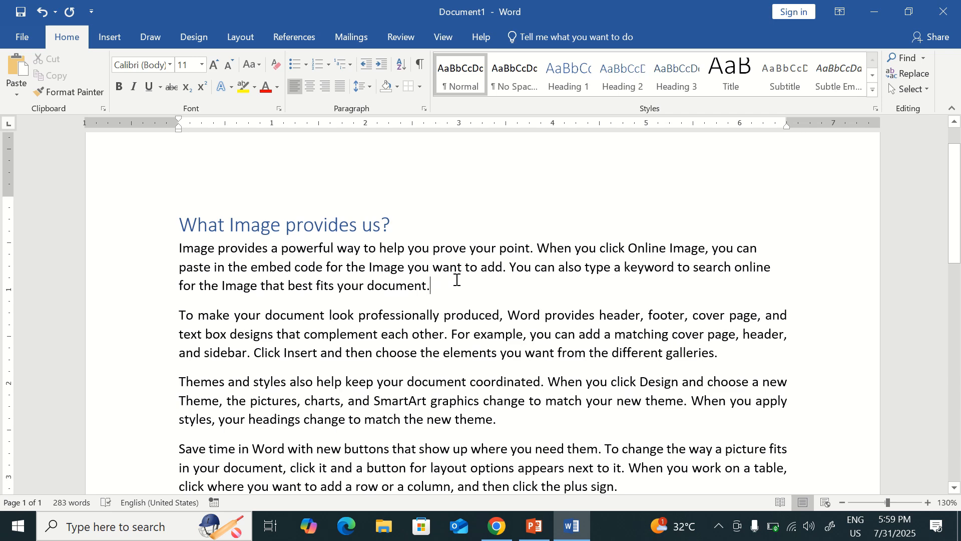
scroll(172, 210, down, 1)
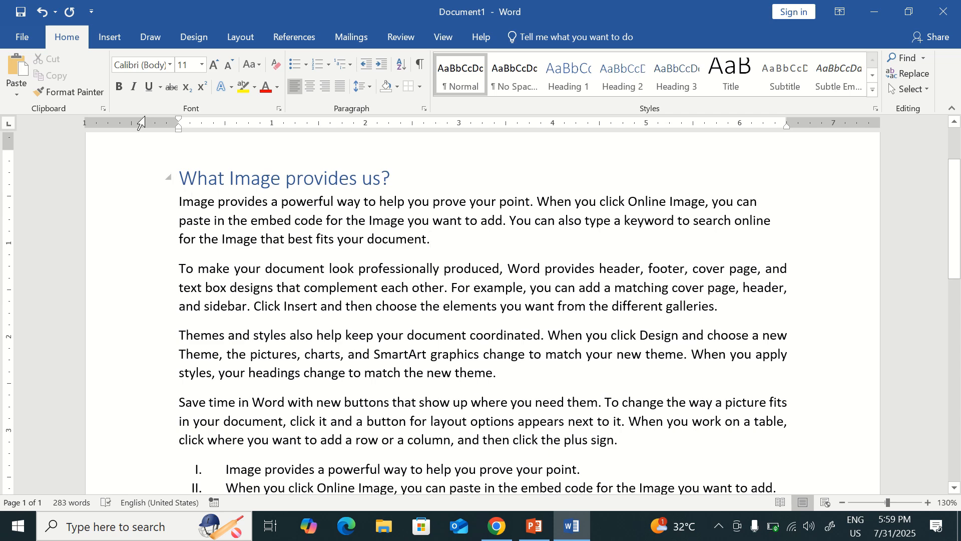
click(112, 37)
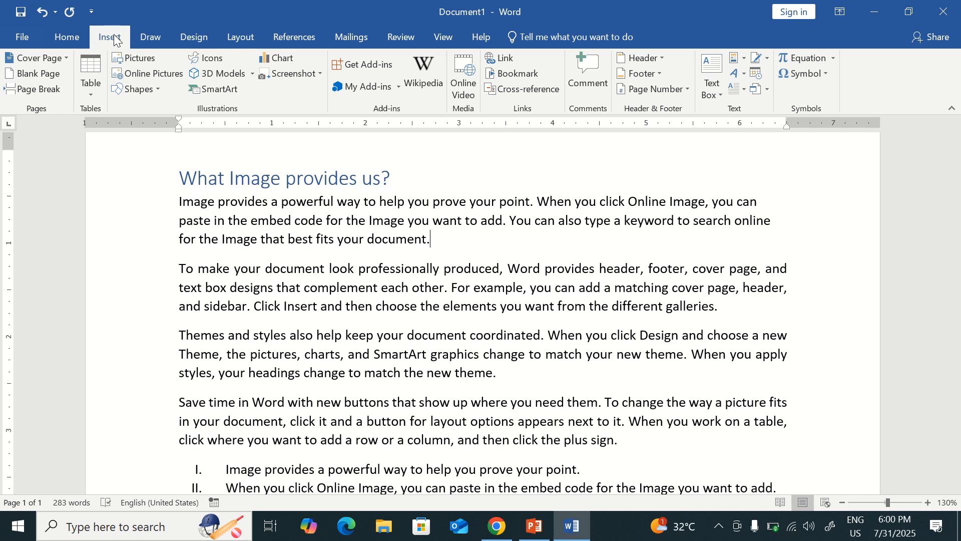
click(66, 37)
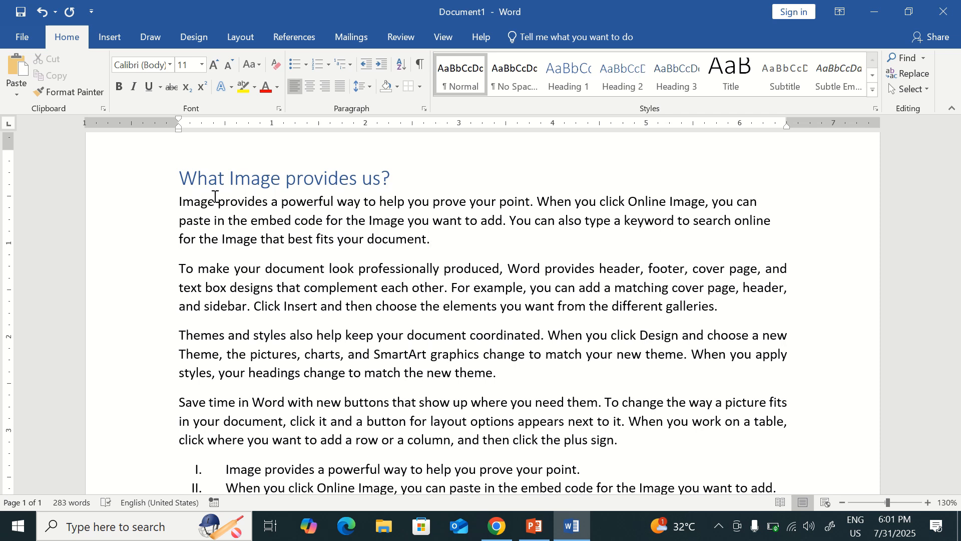
click(109, 40)
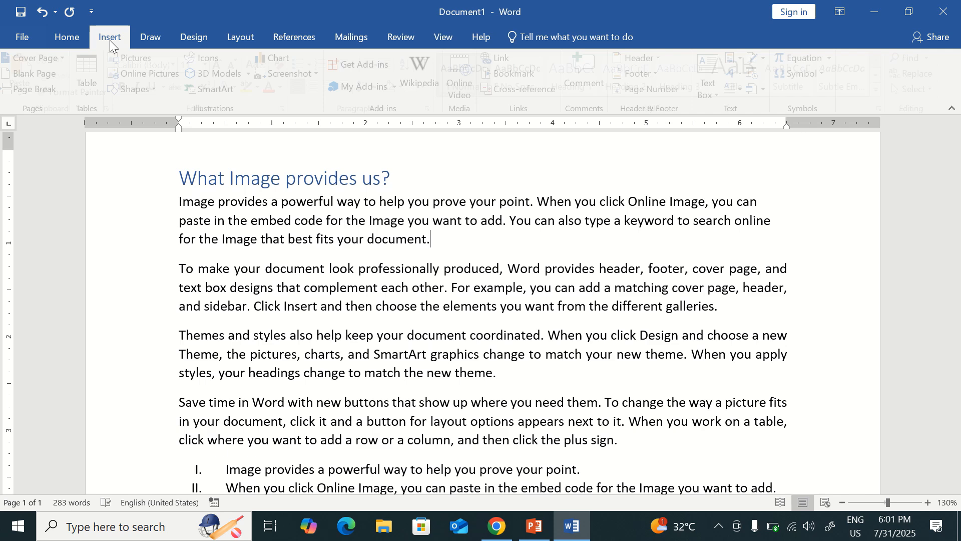
click(71, 37)
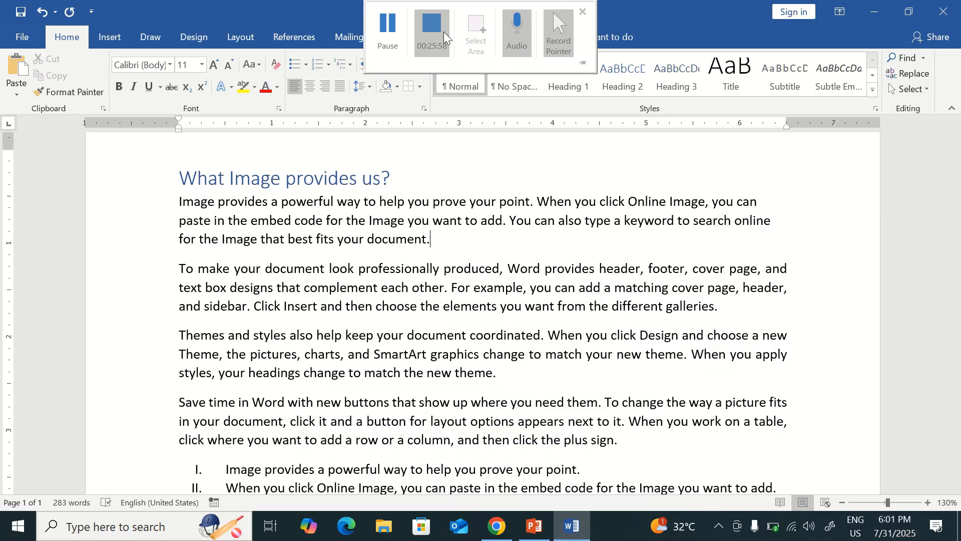
click(443, 32)
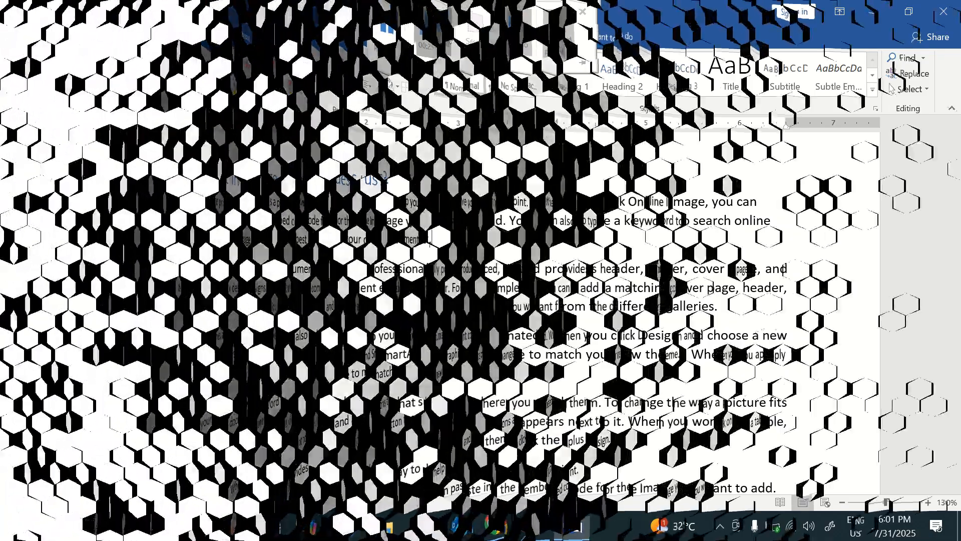